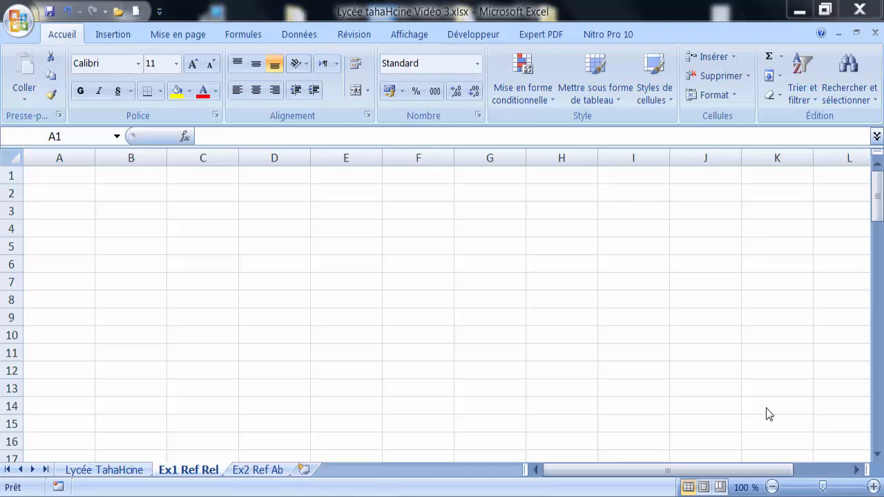
Step: Add the two numbers of the first addition under Exemple N° 1 by entering =B19+B20 in cell B21
left_click(213, 320)
scroll(213, 319, "down", 5)
left_click(82, 176)
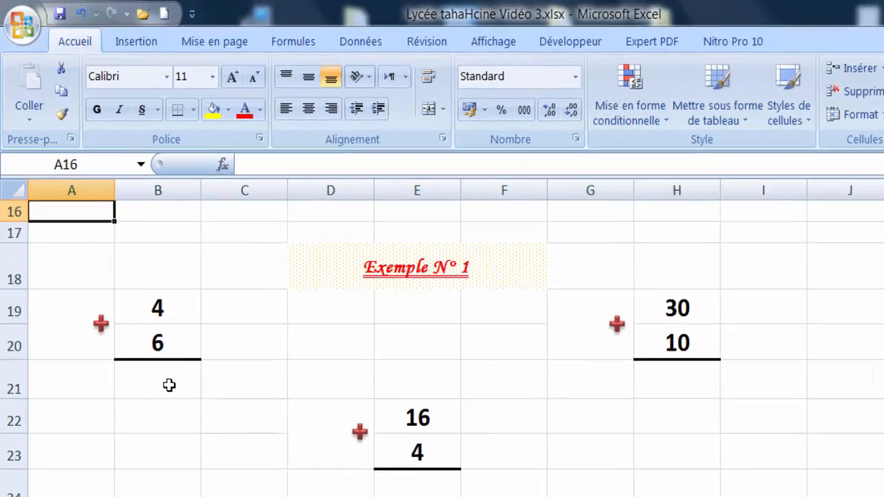
left_click(140, 319)
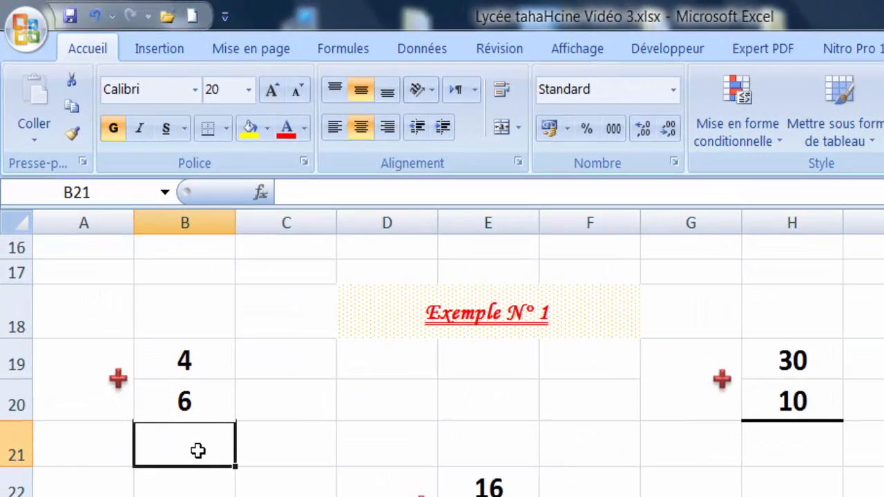
type("=")
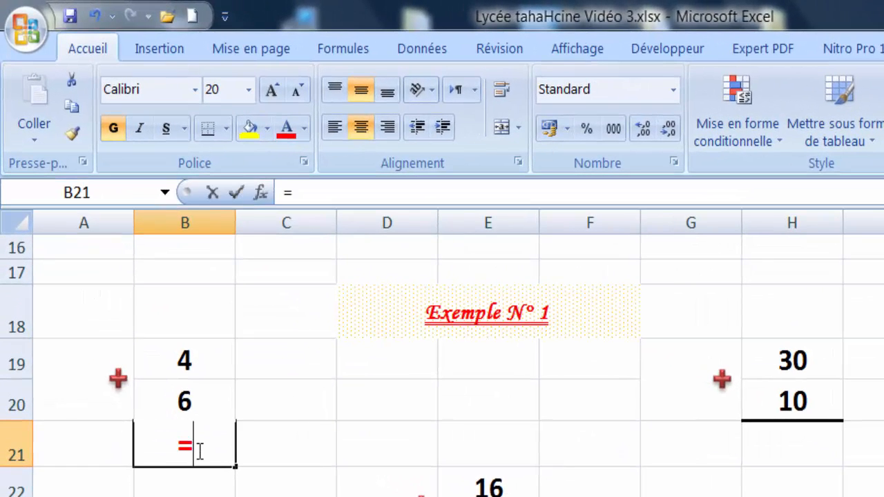
left_click(184, 360)
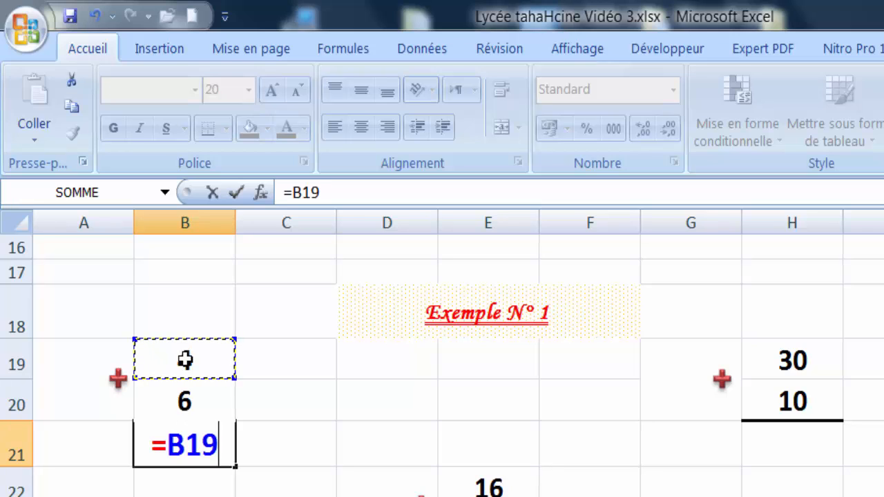
type("+")
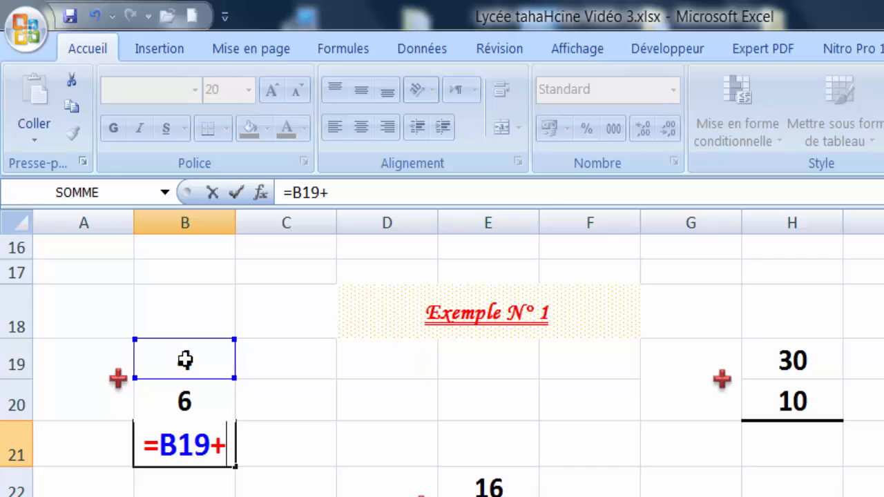
left_click(185, 402)
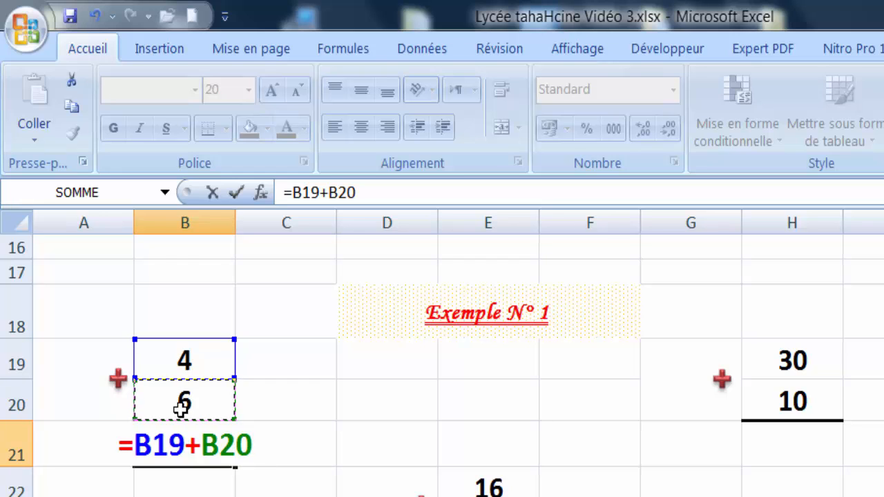
key("Return")
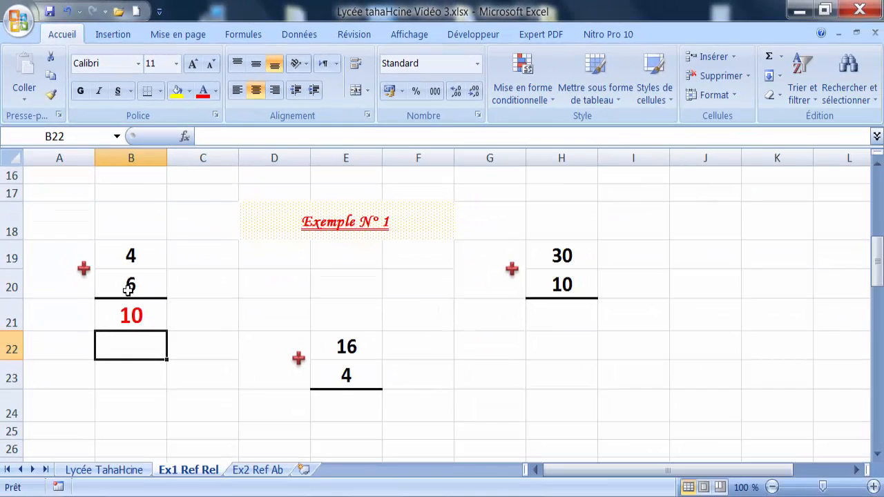
left_click(128, 315)
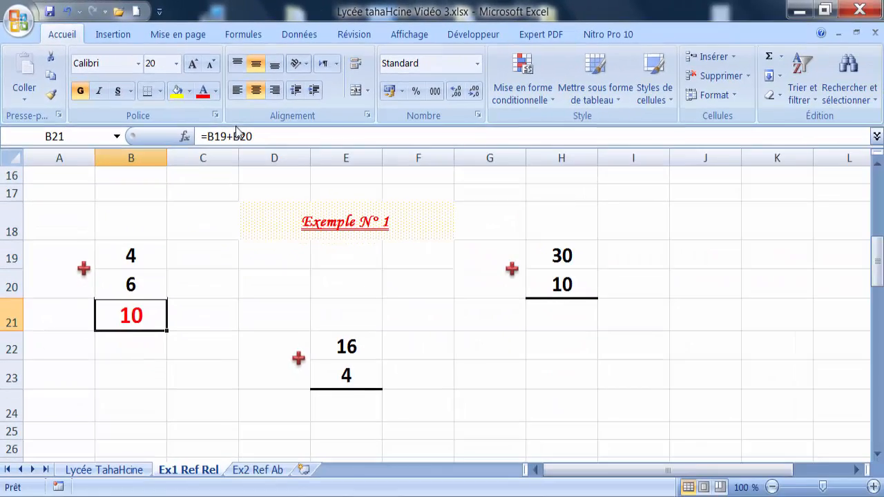
left_click(131, 346)
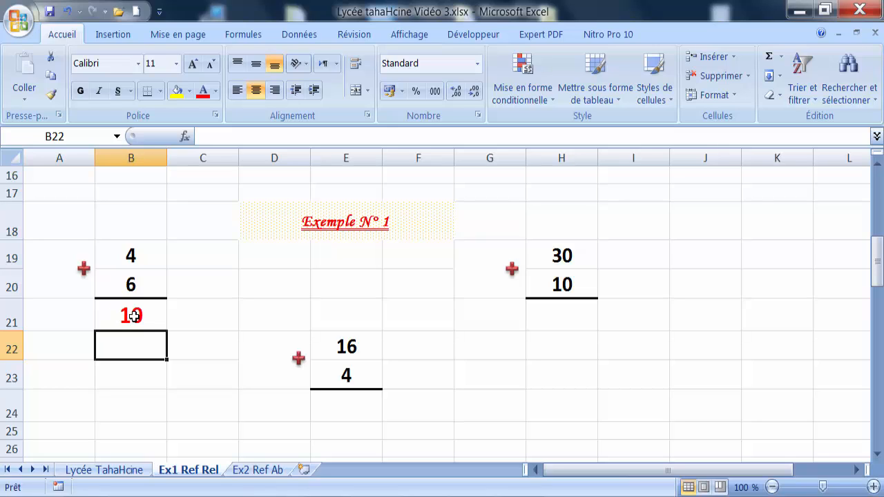
Step: Delete the formula in cell B21 and enter the constant 10 in its place
left_click(134, 316)
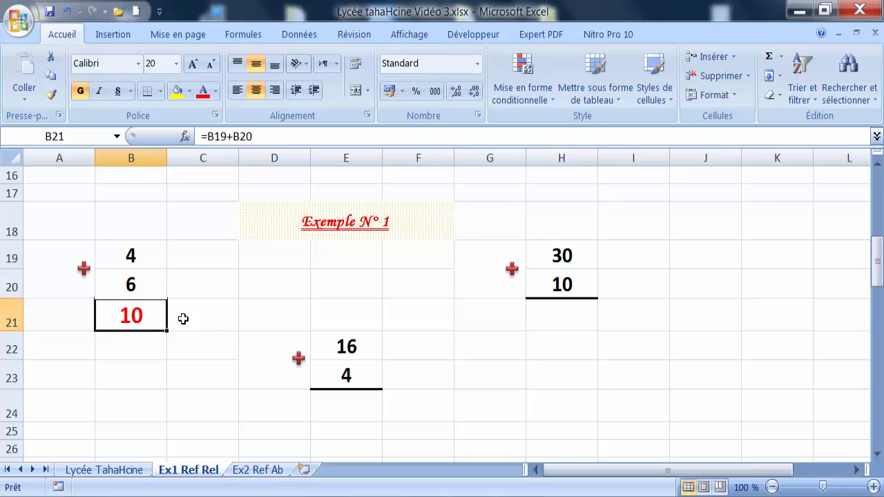
key("Delete")
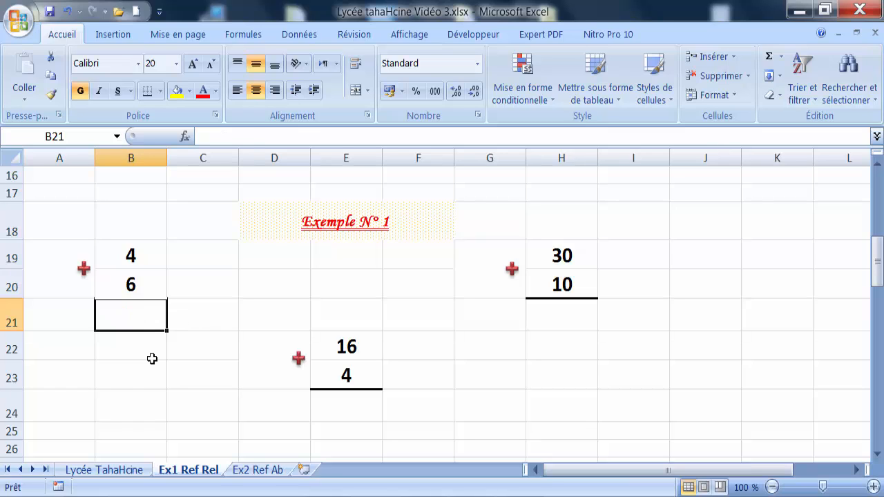
left_click(135, 378)
left_click(140, 313)
type("10")
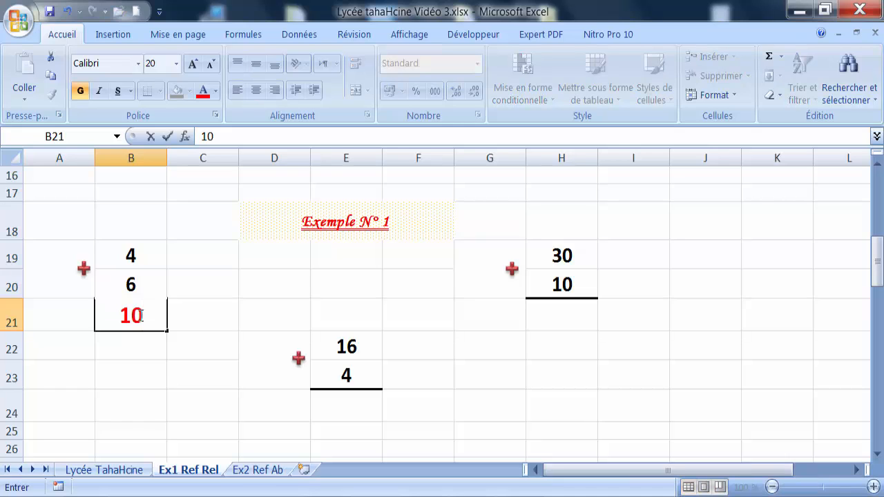
left_click(140, 343)
left_click(138, 316)
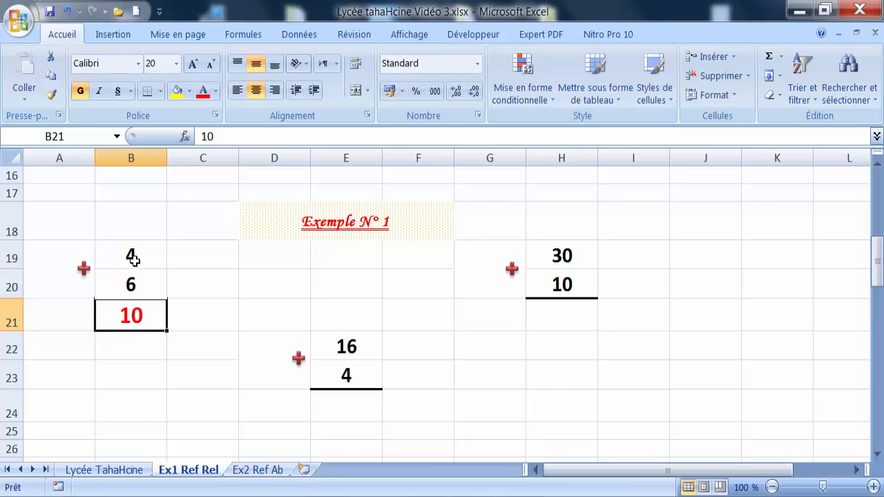
Step: Change the first number of the addition, in cell B19, to 14
left_click(133, 255)
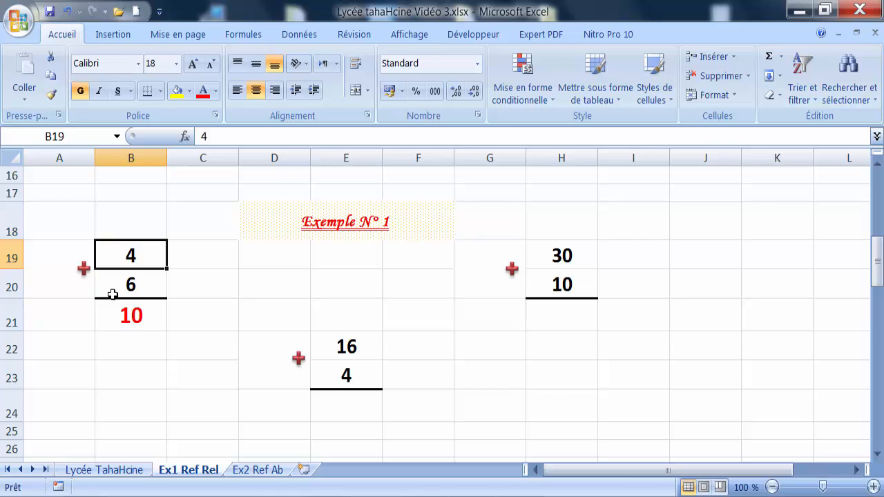
type("14")
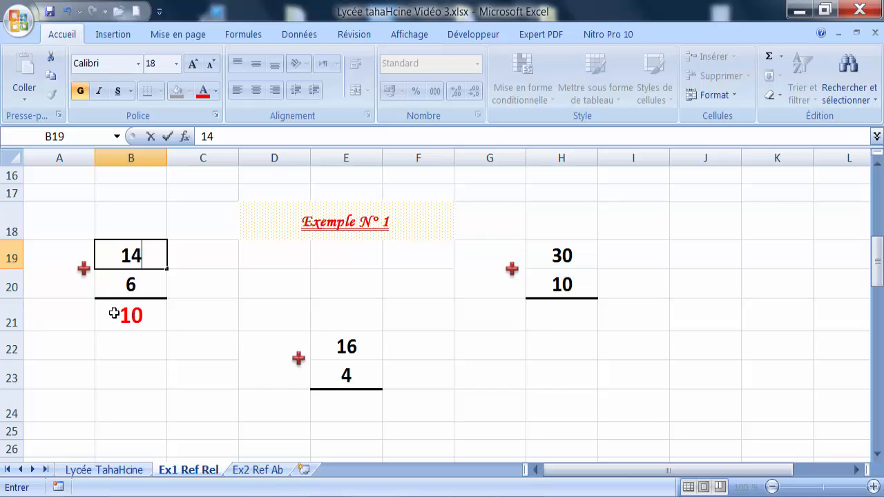
left_click(109, 313)
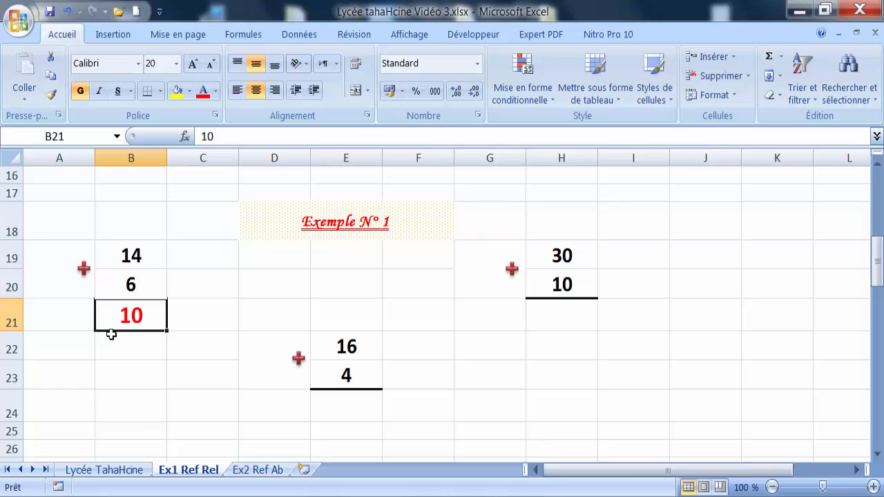
Step: Replace the constant in cell B21 with the formula =B19+B20
type("=")
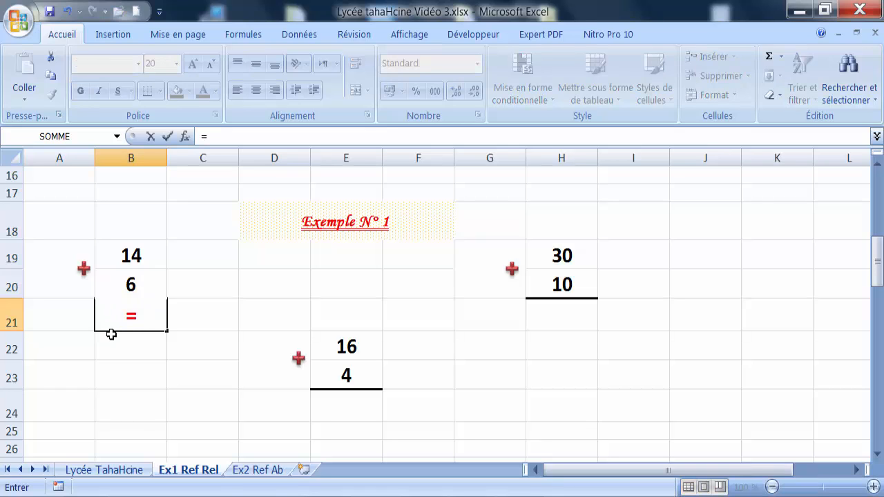
left_click(138, 257)
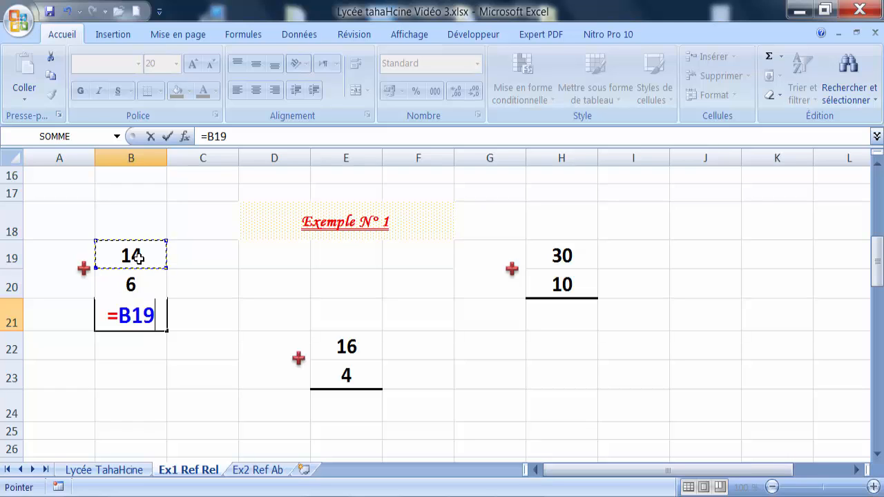
type("+")
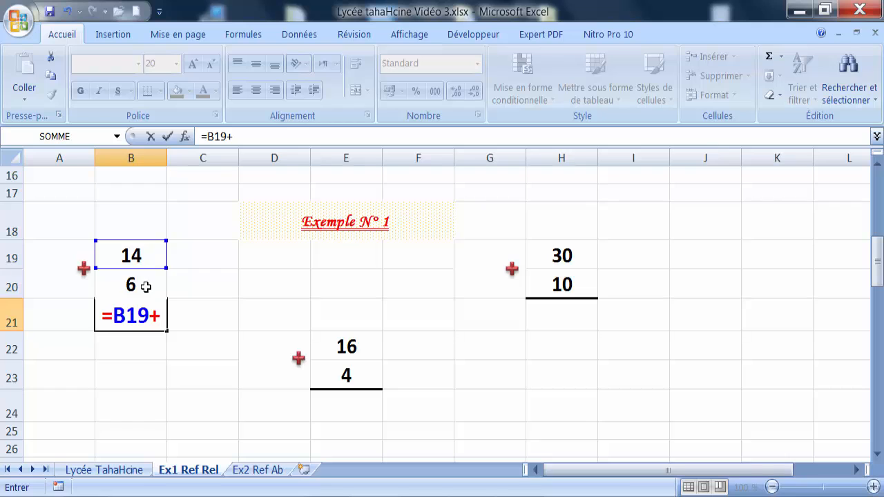
left_click(145, 287)
key("Return")
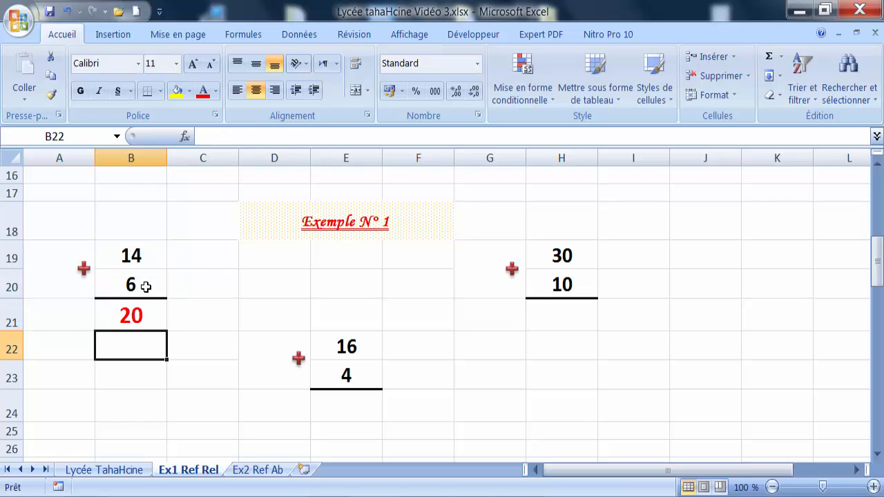
Step: Change the second number of the addition, in cell B20, to 60 and check the formula in B21
left_click(145, 286)
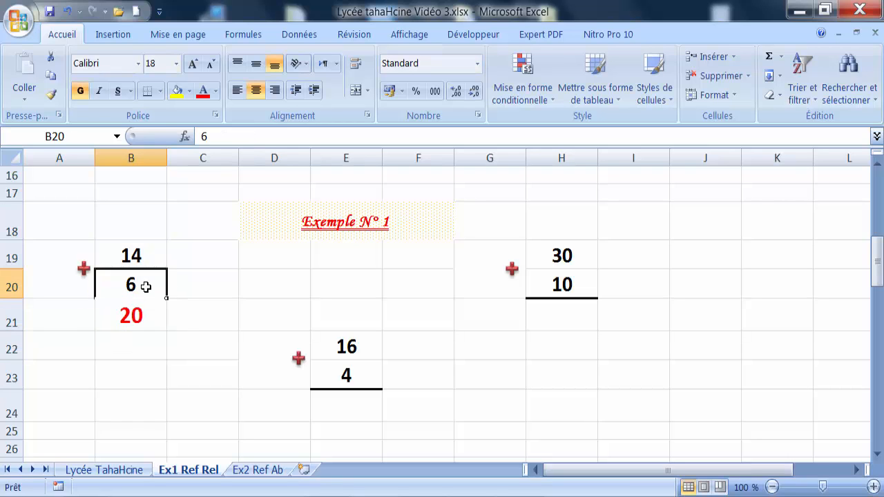
type("60")
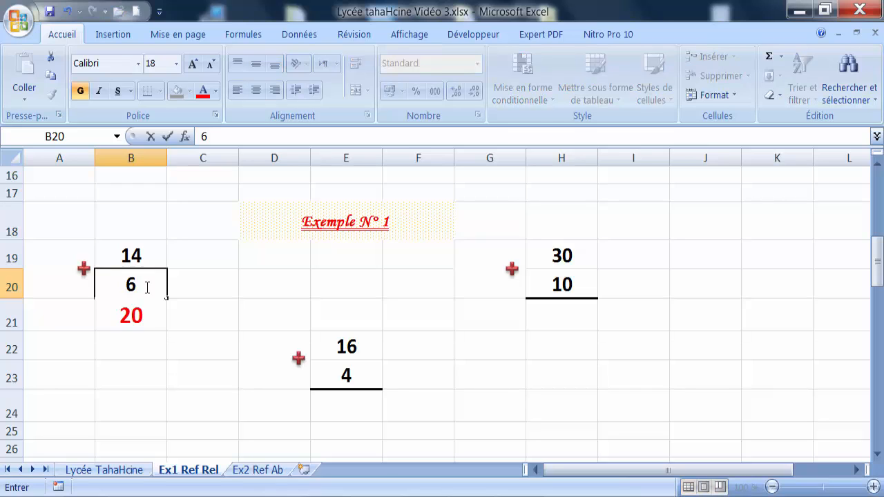
left_click(144, 348)
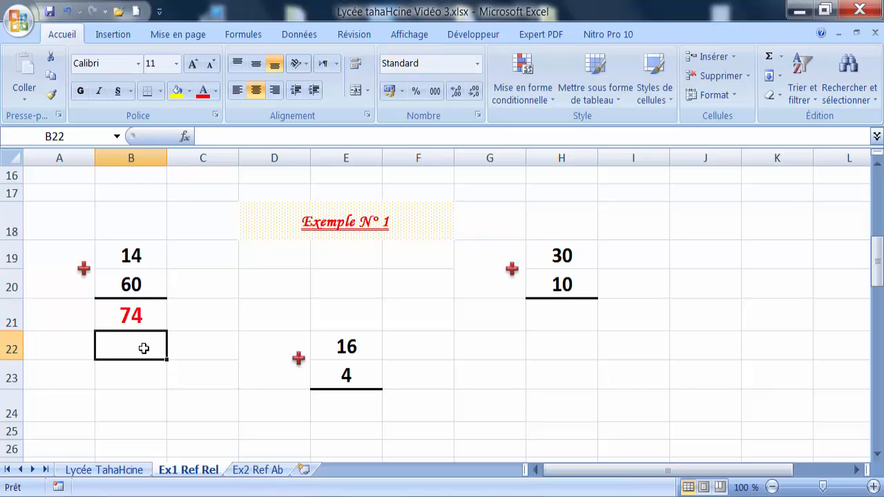
left_click(160, 316)
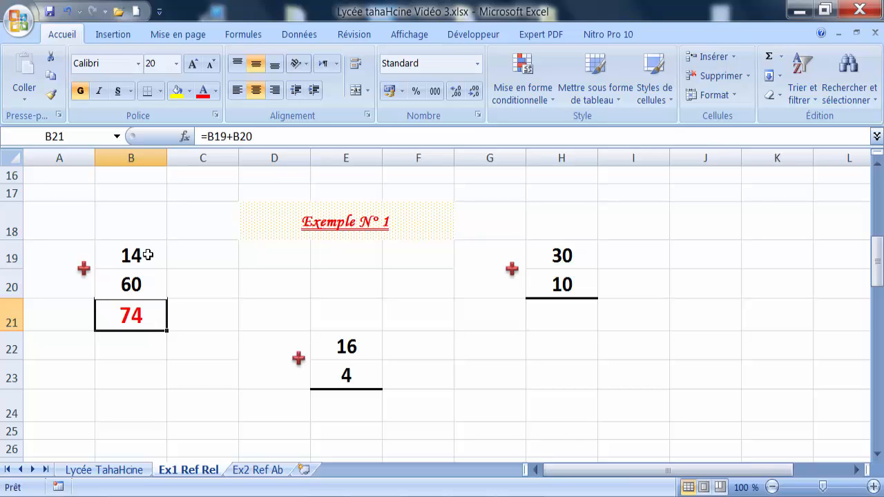
Step: Set the numbers of the first addition to 4 in cell B19 and 6 in cell B20
left_click_drag(148, 255, 142, 274)
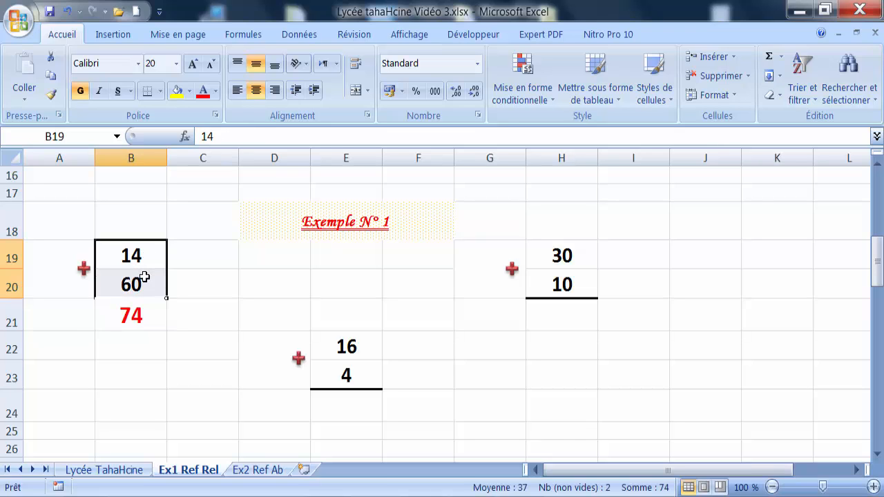
left_click(143, 256)
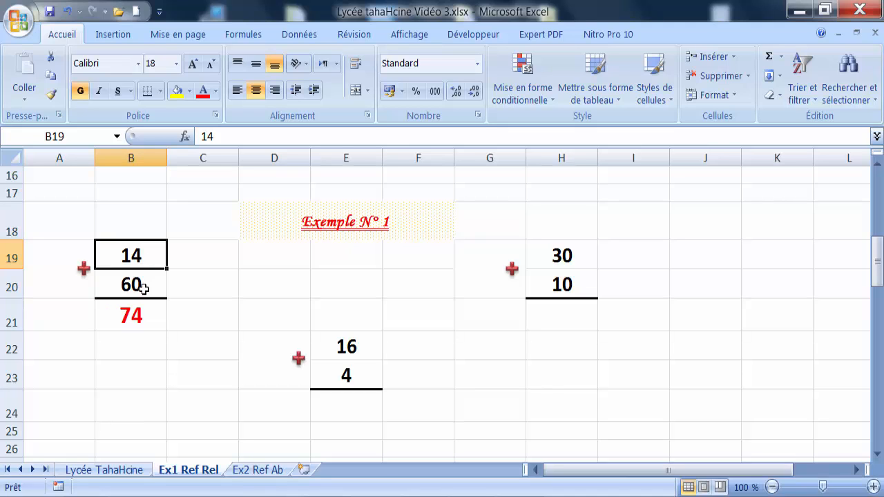
type("4")
key("Return")
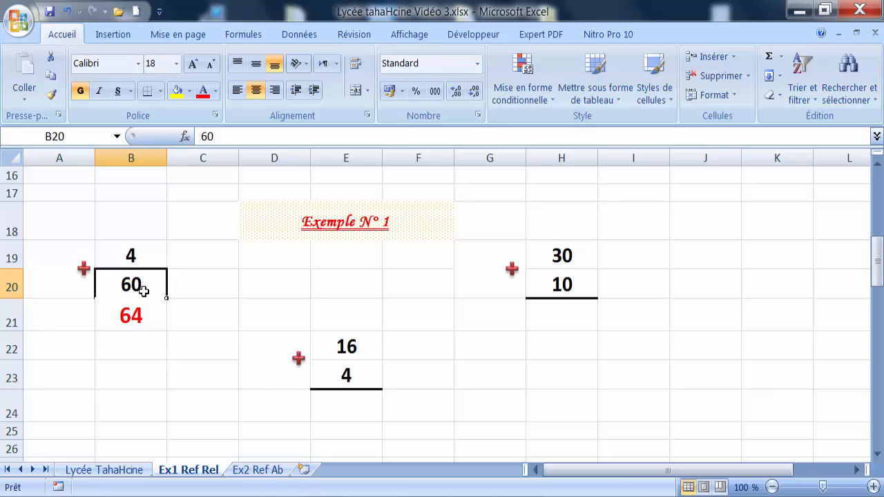
type("6")
left_click(147, 359)
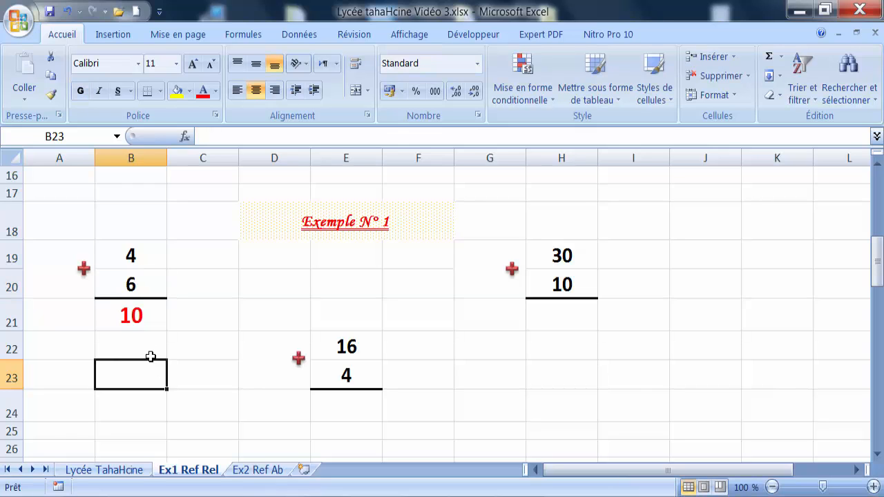
Step: Total the second addition in cell E24 with the automatic sum =SOMME(E22:E23)
left_click(357, 413)
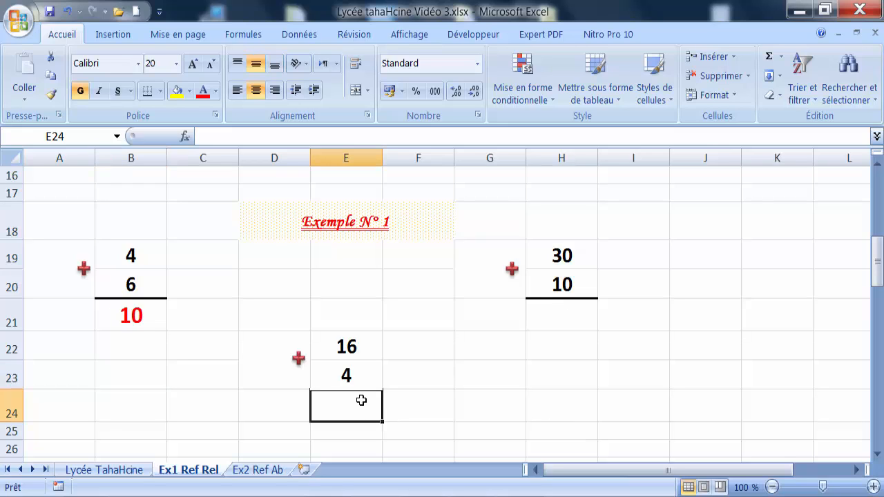
left_click(768, 60)
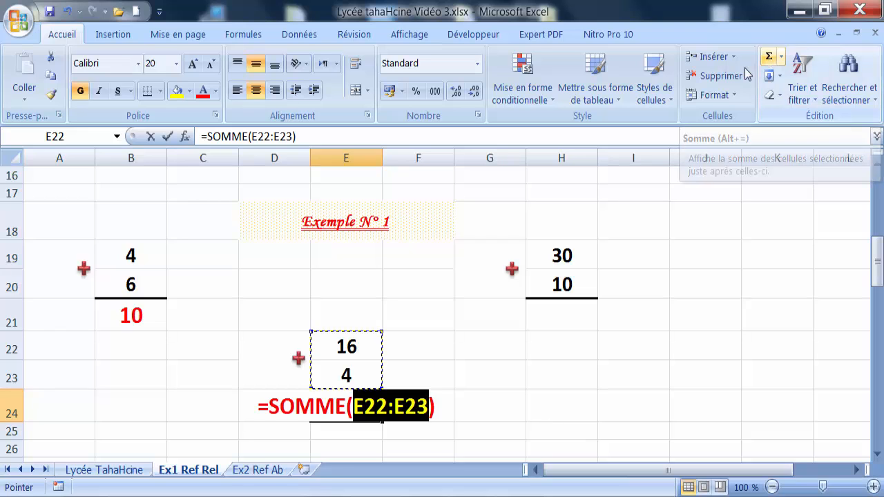
key("Return")
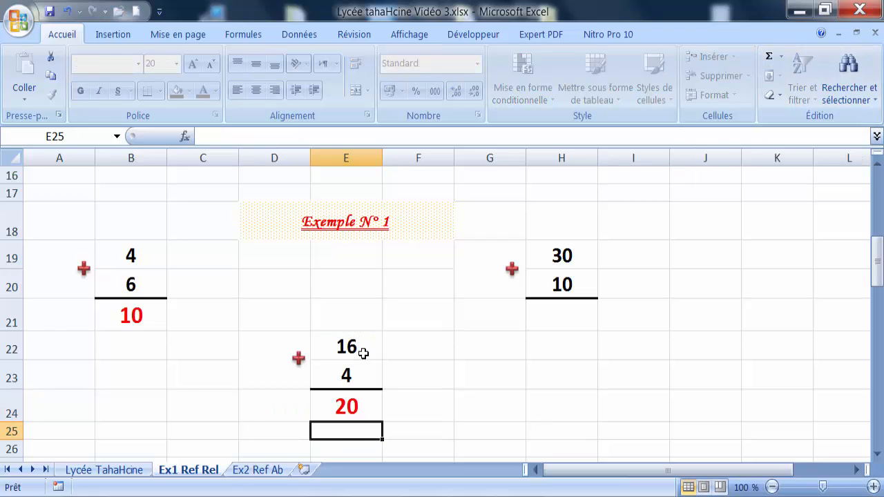
Step: Total the third addition in cell H21 with the automatic sum =SOMME(H19:H20)
left_click(555, 324)
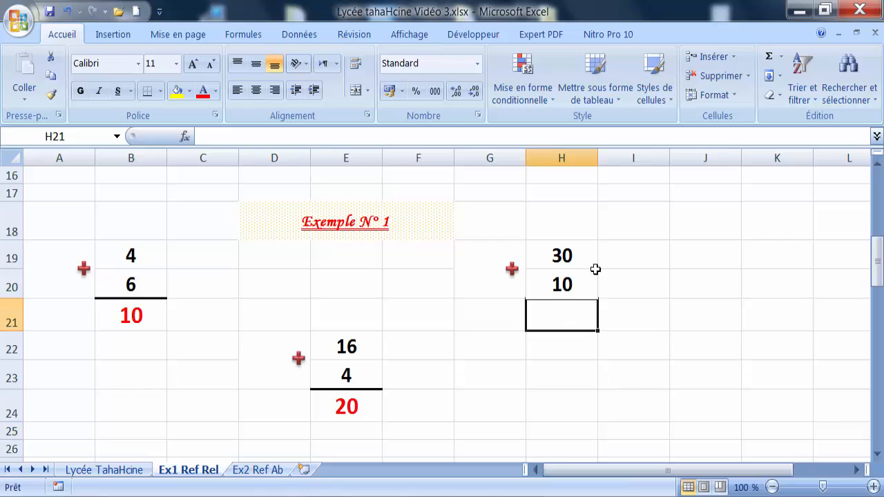
left_click(767, 58)
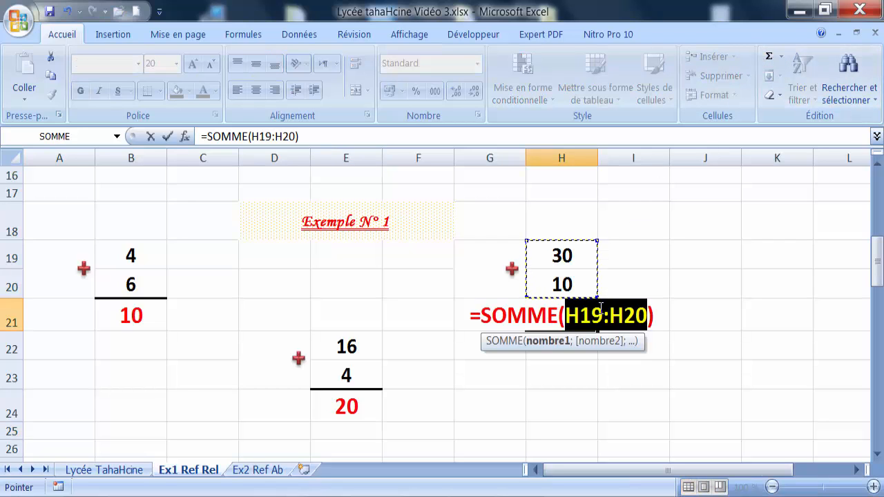
key("Return")
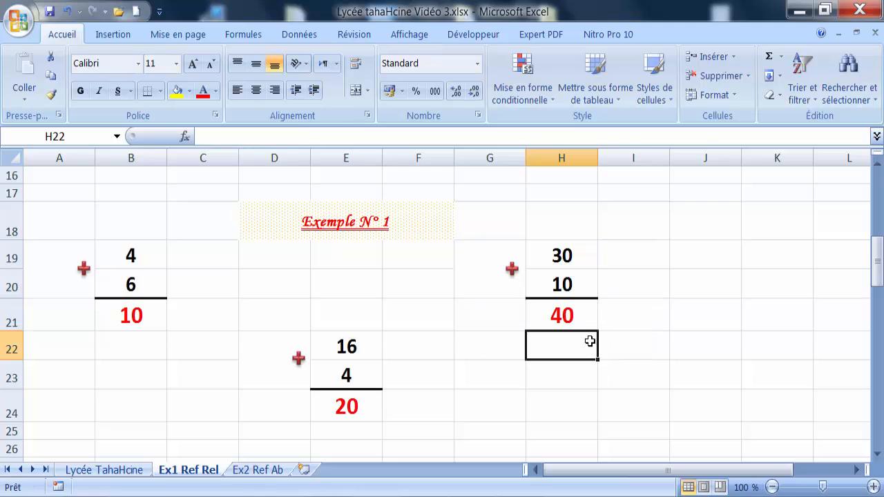
left_click(571, 389)
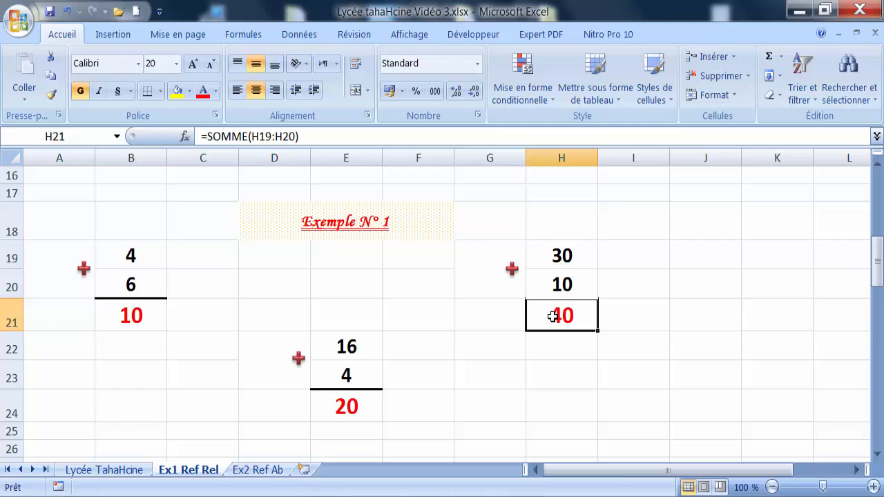
Step: Clear the totals of the third and second additions in cells H21 and E24
key("Delete")
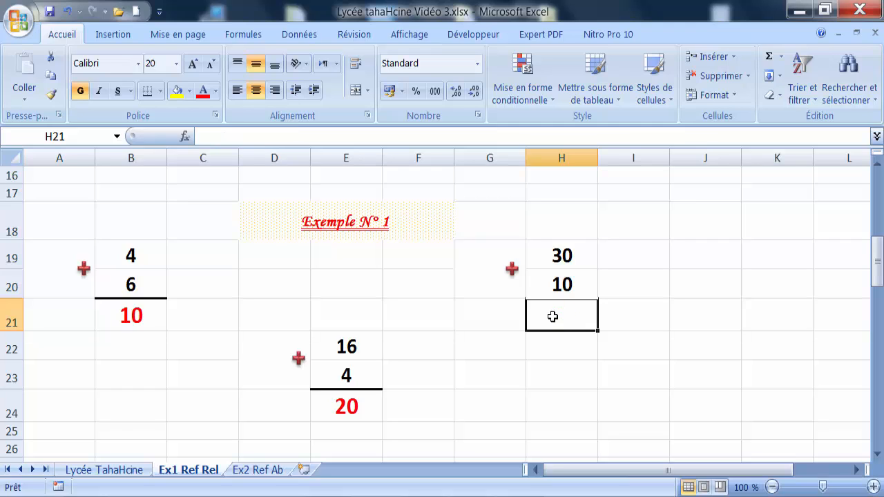
left_click(364, 408)
key("Delete")
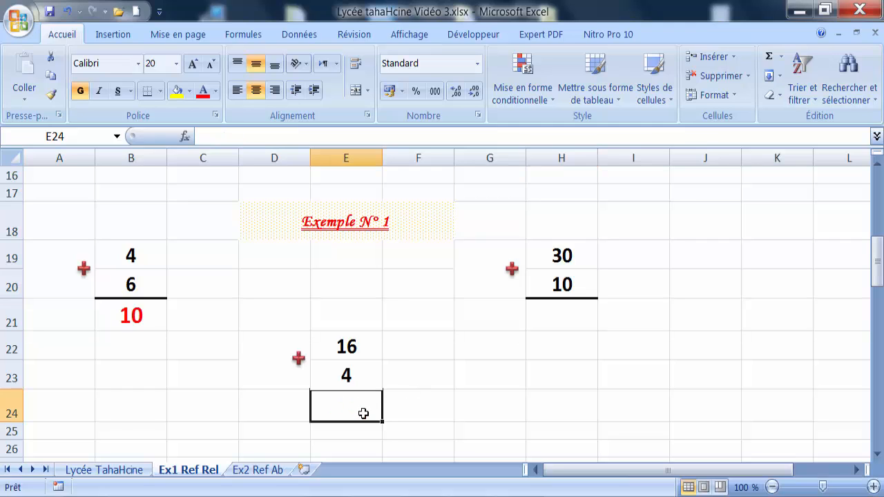
Step: Copy the first addition's formula =B19+B20 from cell B21 and paste it into cell E24
left_click(130, 316)
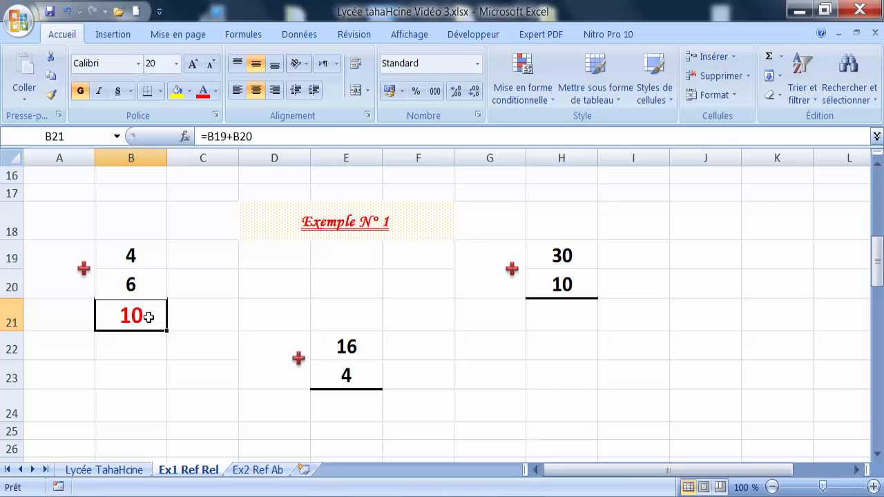
right_click(149, 317)
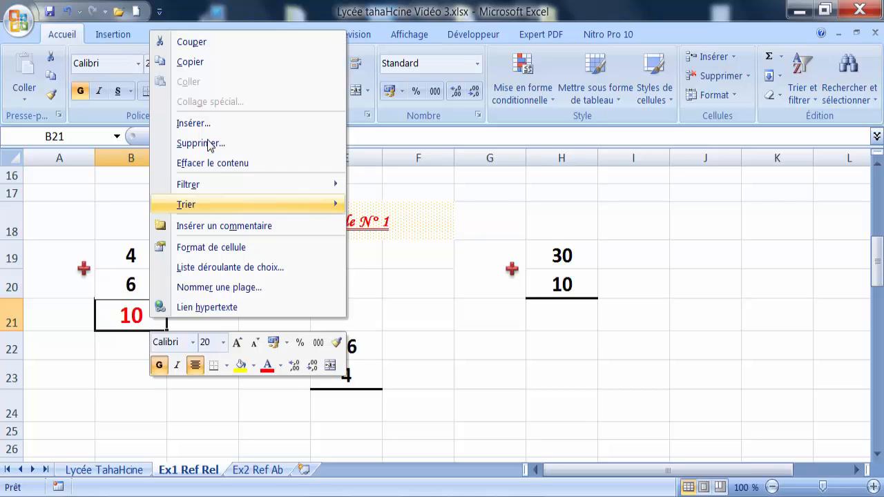
left_click(216, 64)
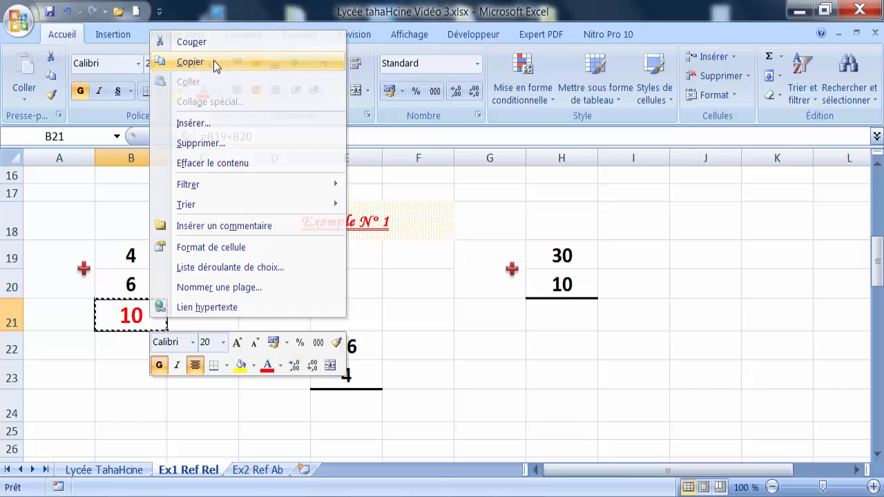
left_click(348, 406)
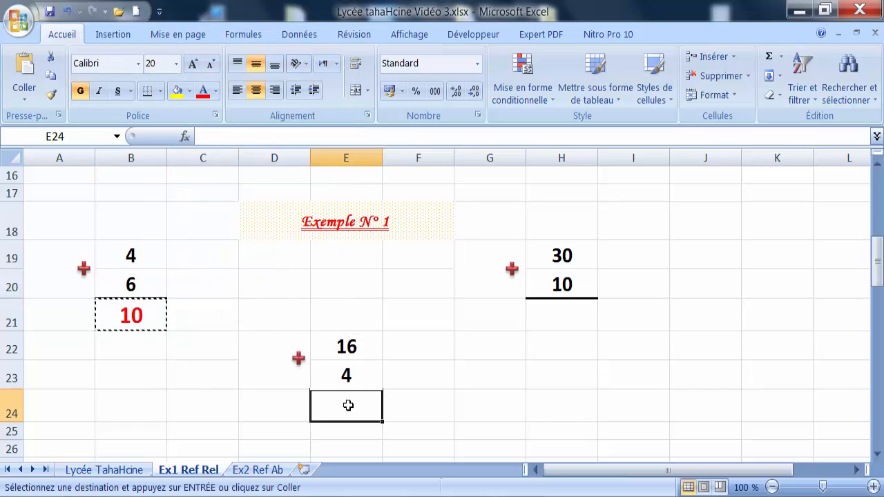
right_click(348, 405)
left_click(410, 169)
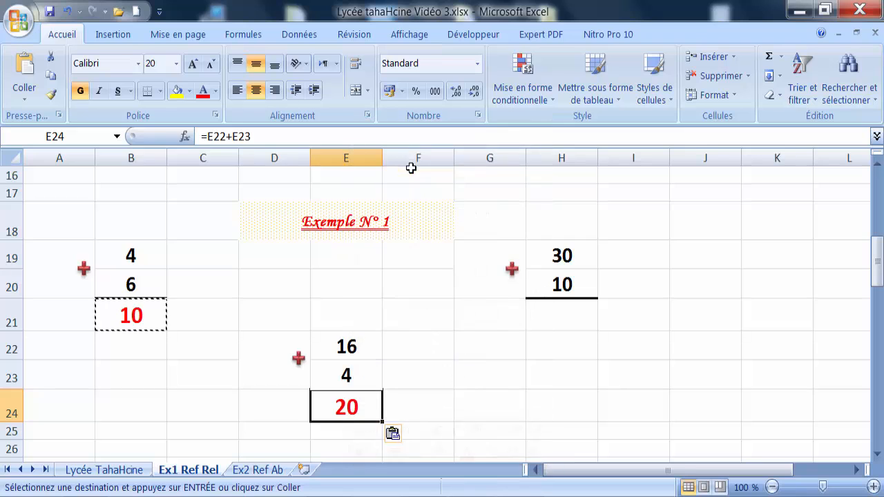
Step: Paste the copied addition formula into cell H21 and check the pasted formulas in E24 and H21
left_click(548, 312)
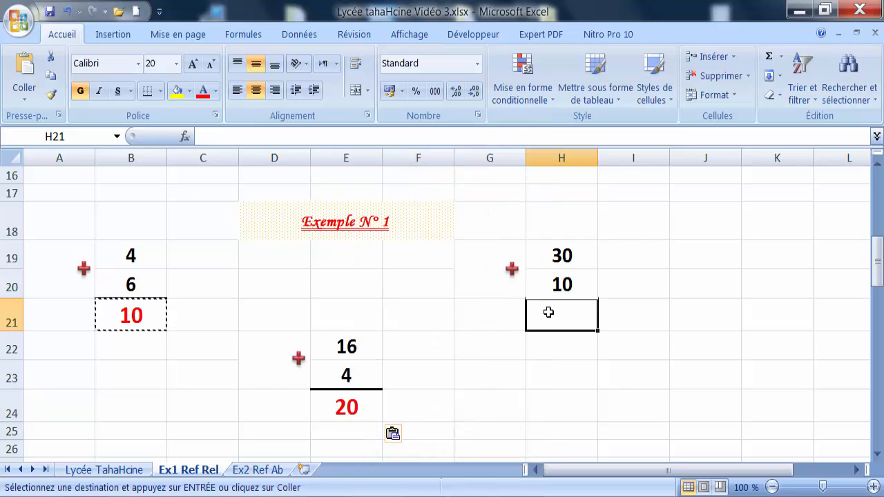
right_click(548, 313)
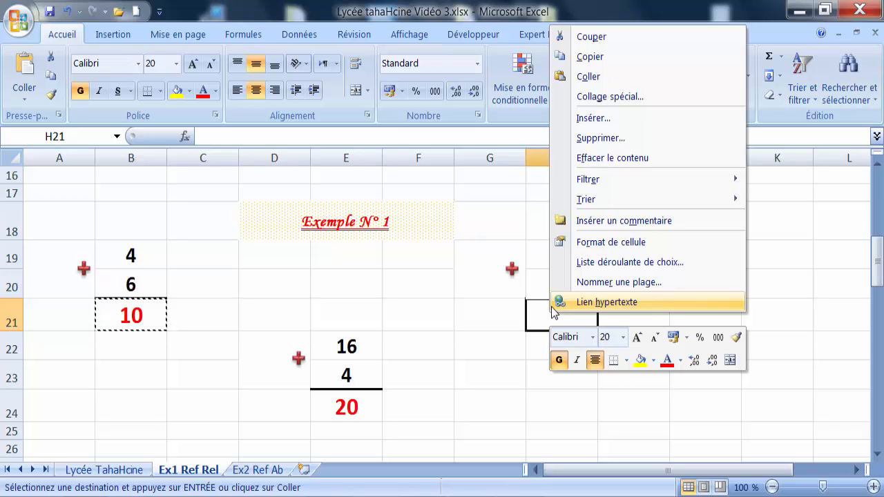
left_click(630, 74)
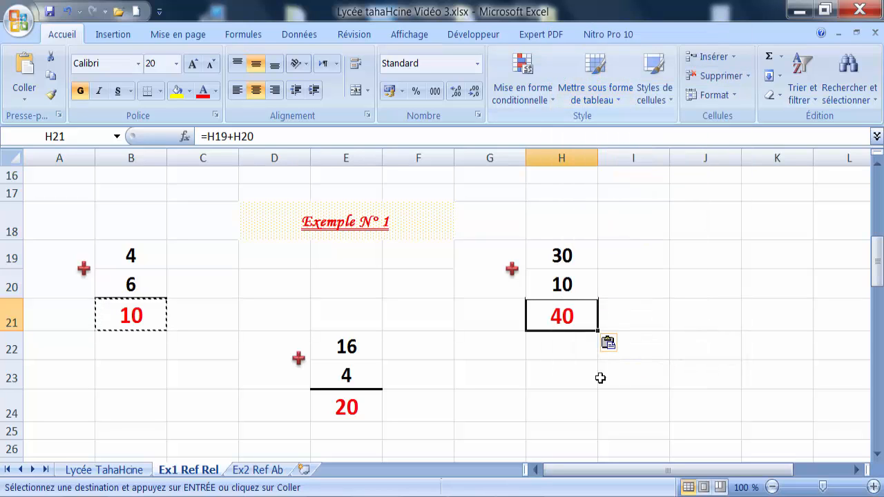
left_click(596, 391)
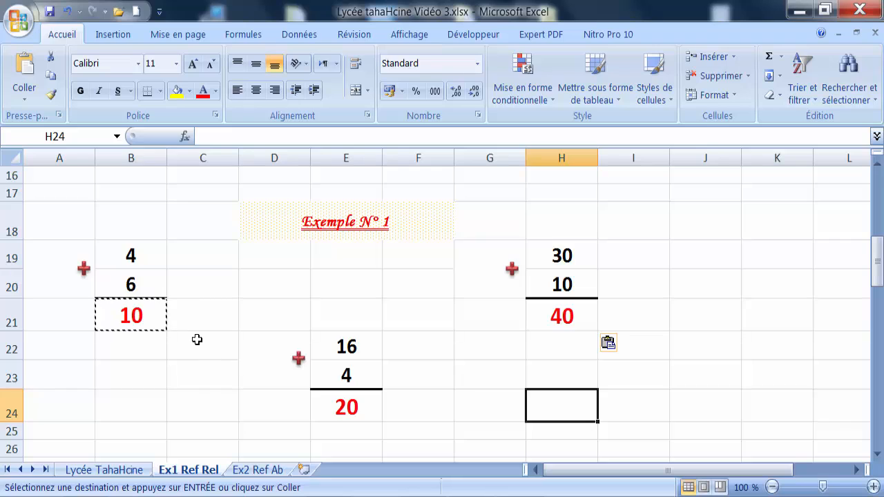
key("Escape")
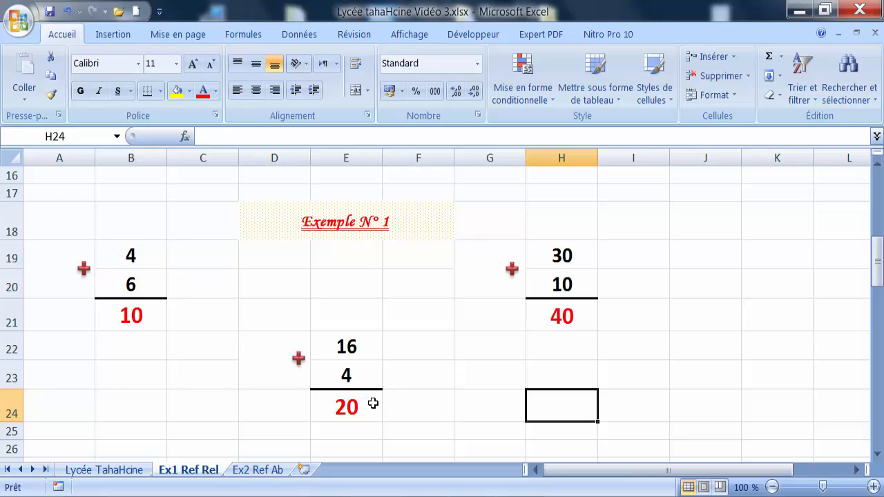
left_click(373, 403)
left_click(539, 314)
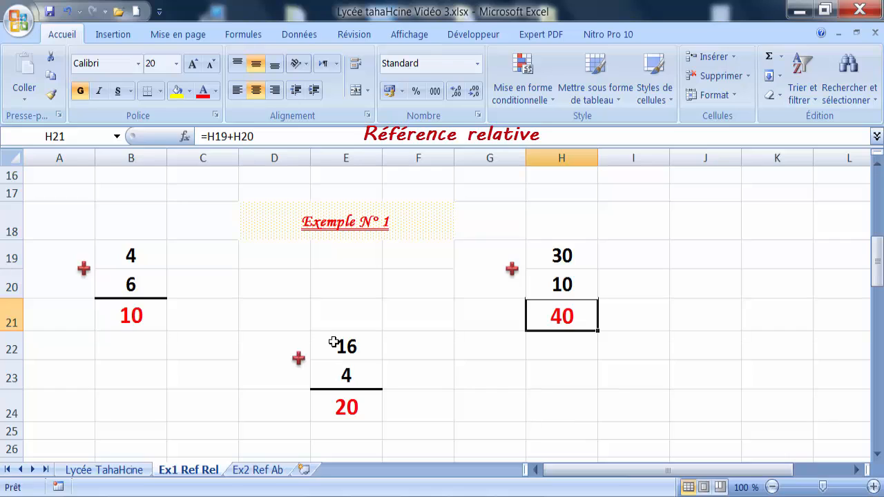
left_click(337, 316)
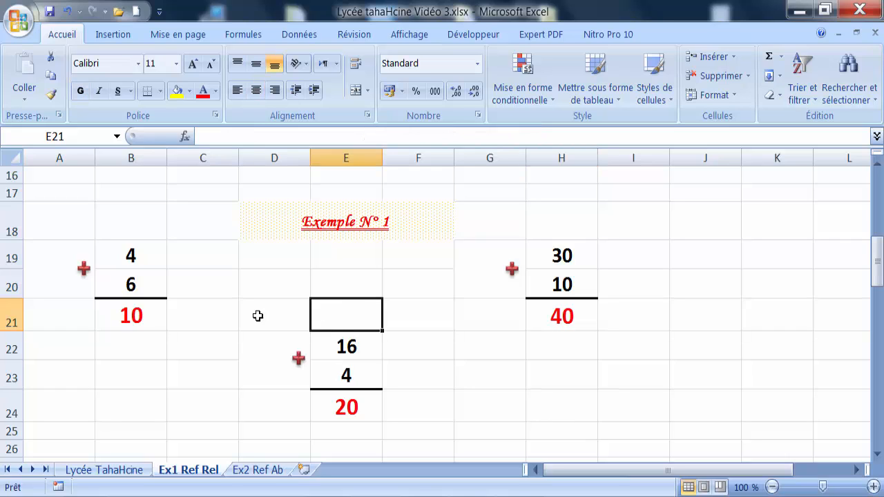
Step: Delete the pasted formulas from cells H21 and E24
left_click(546, 318)
key("Delete")
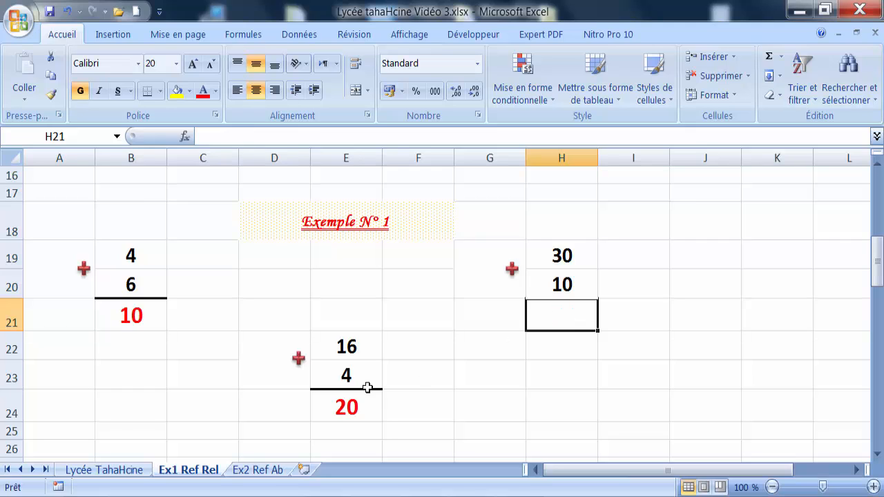
left_click(359, 404)
key("Delete")
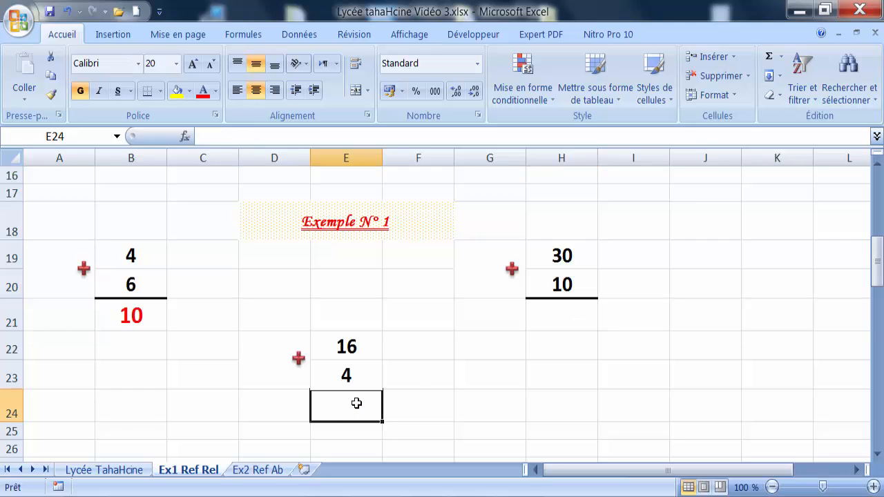
Step: Change the formula in cell B21 to =B19*2+B20 so the first number is doubled
left_click(146, 257)
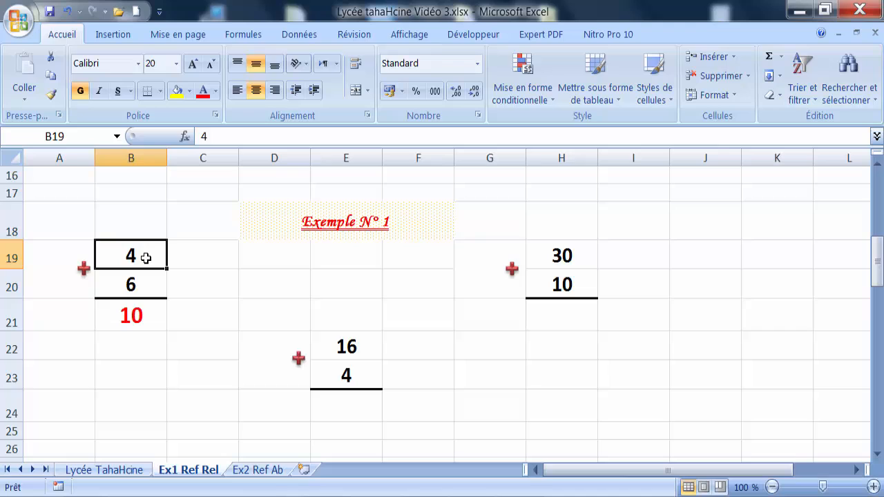
left_click(125, 313)
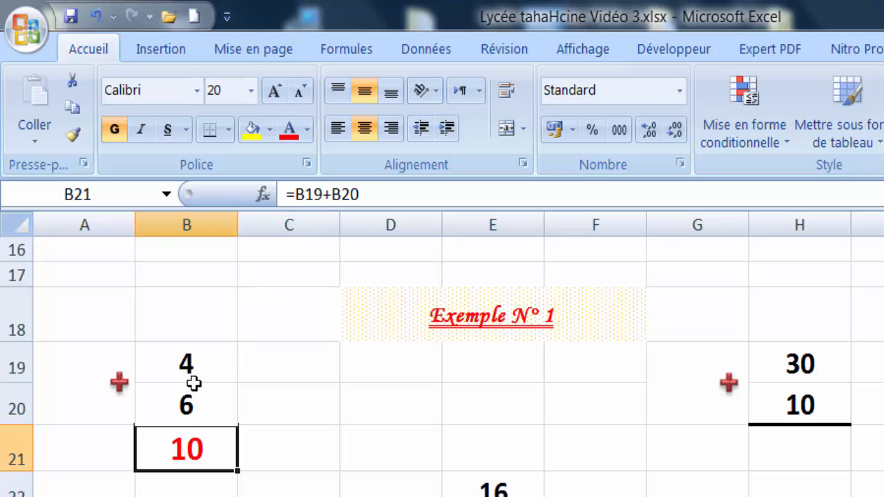
left_click(321, 194)
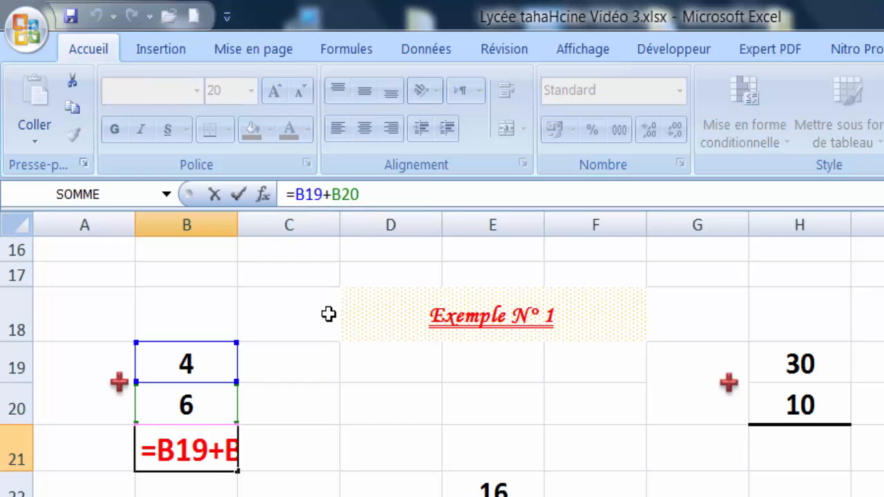
type("*")
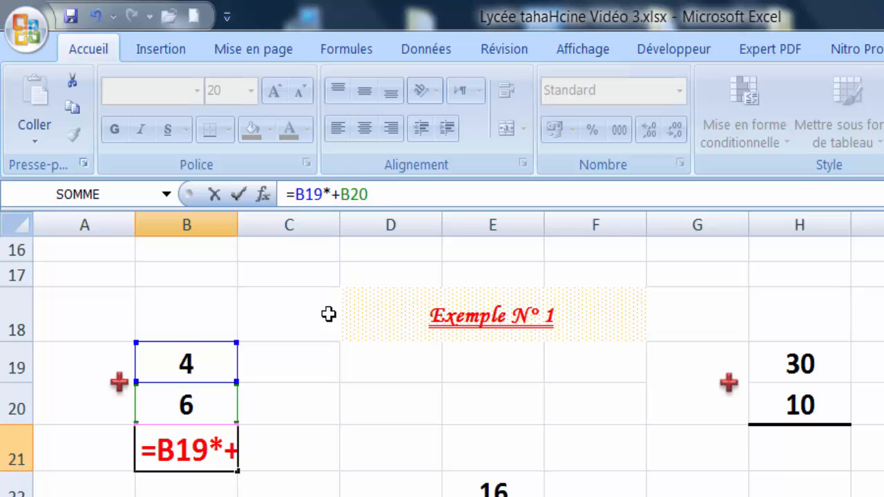
type("2")
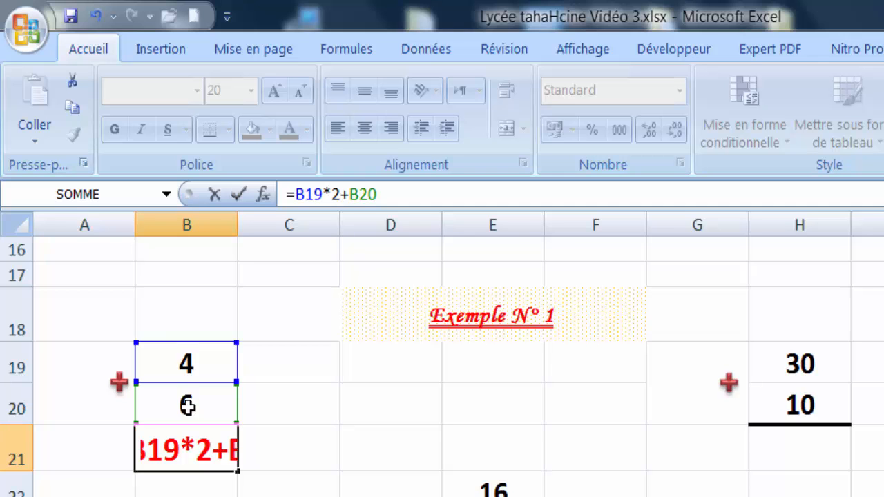
key("Return")
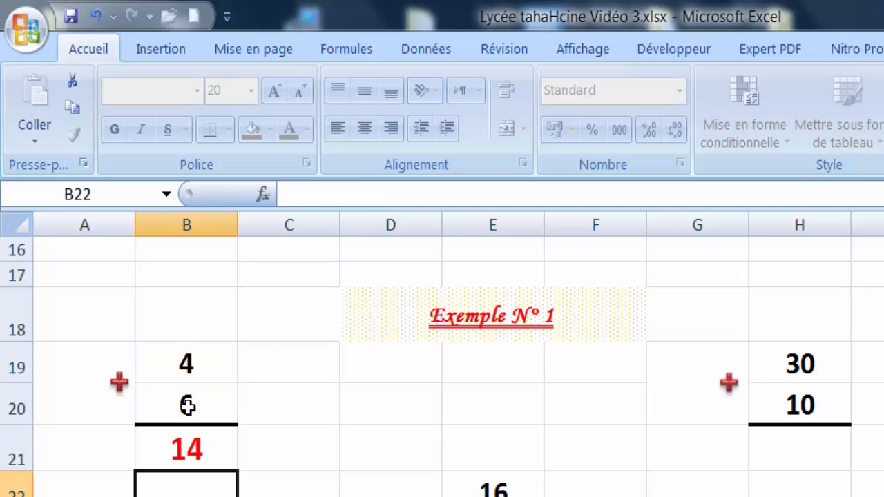
Step: Copy the formula =B19*2+B20 from cell B21 and paste it into cell E24
left_click(183, 445)
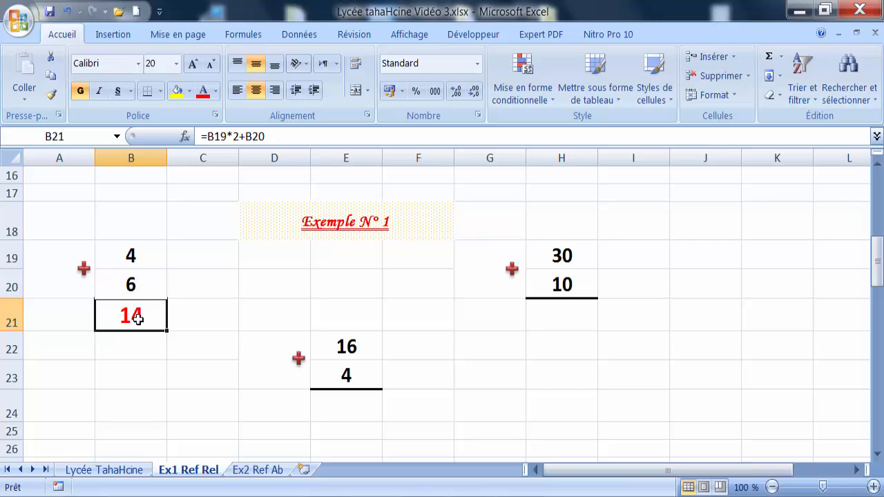
right_click(136, 318)
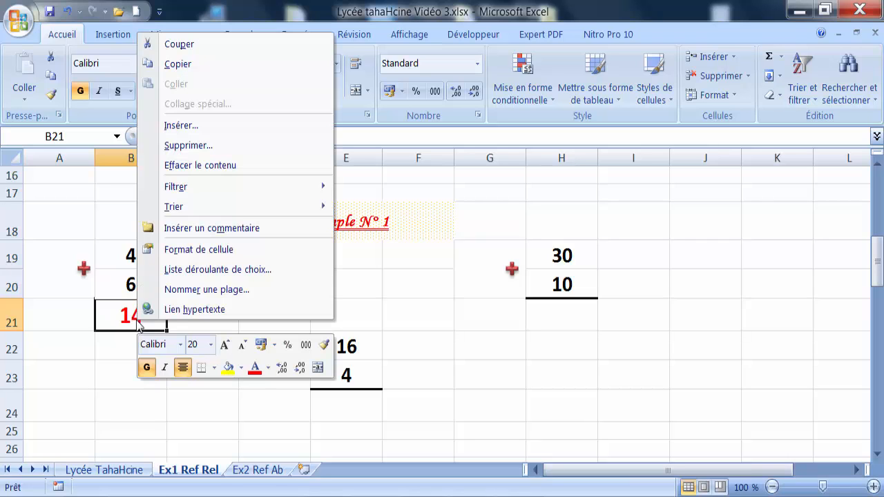
left_click(200, 62)
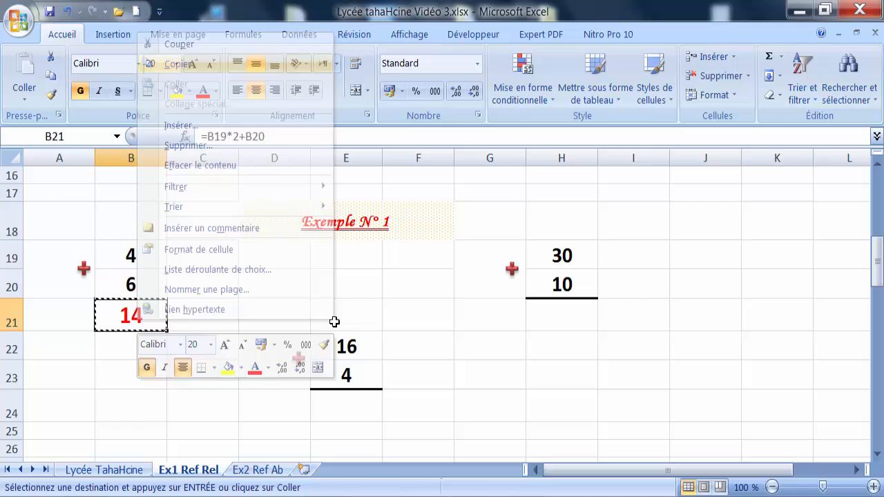
left_click(350, 407)
right_click(351, 407)
left_click(410, 181)
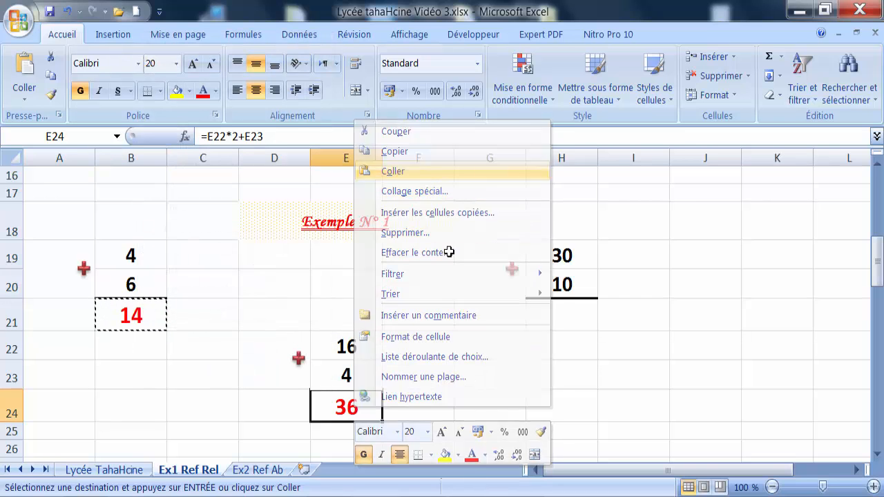
Step: Paste the copied doubling formula into cell H21 and compare the formulas in B21, E24 and H21
left_click(546, 320)
right_click(546, 320)
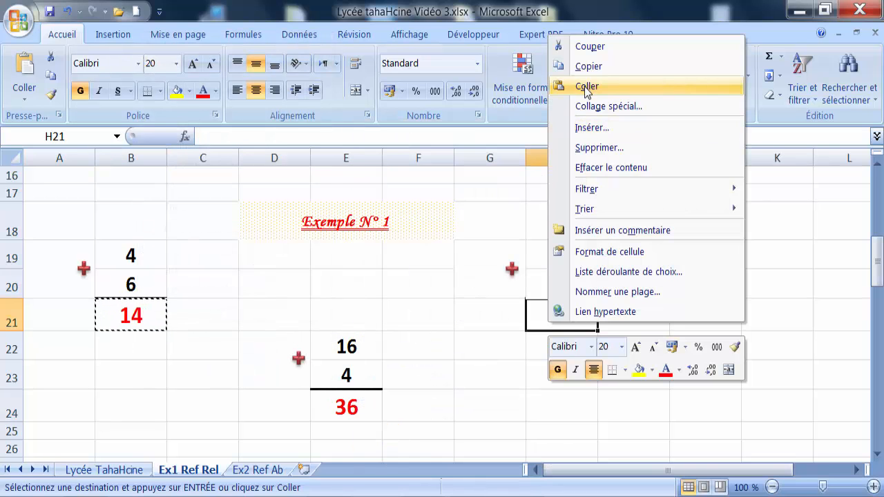
left_click(563, 86)
left_click(511, 447)
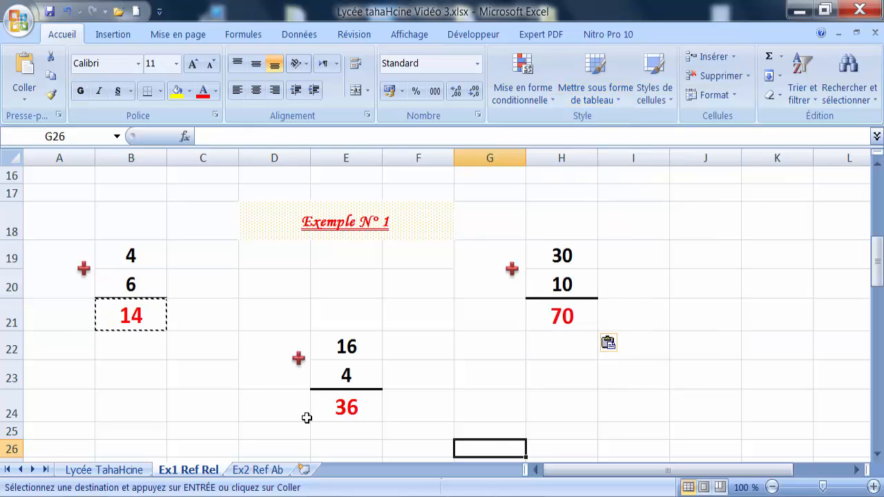
key("Escape")
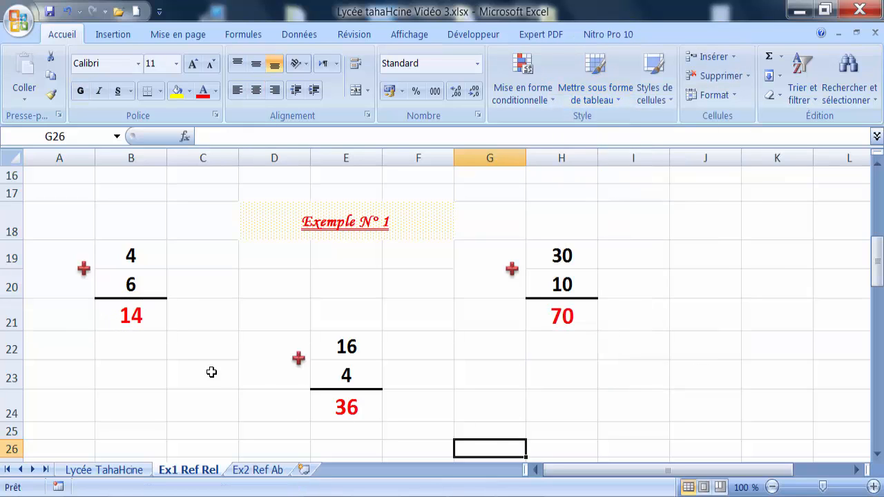
left_click(138, 315)
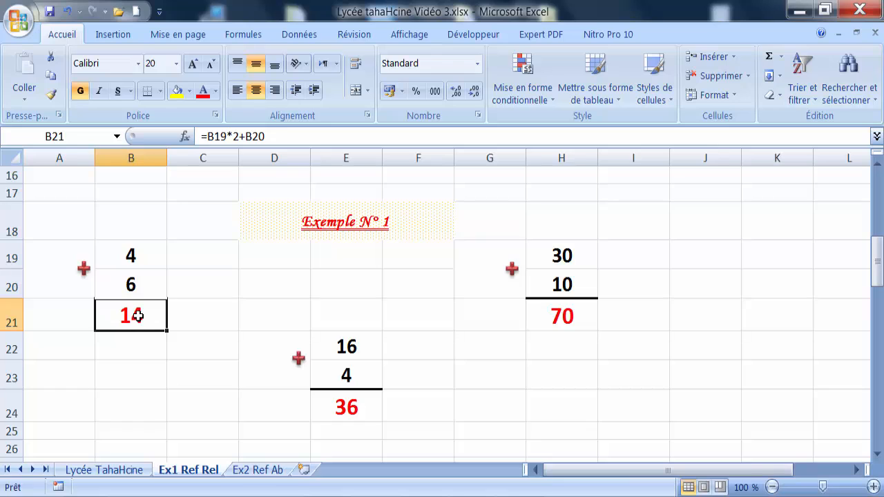
left_click(363, 403)
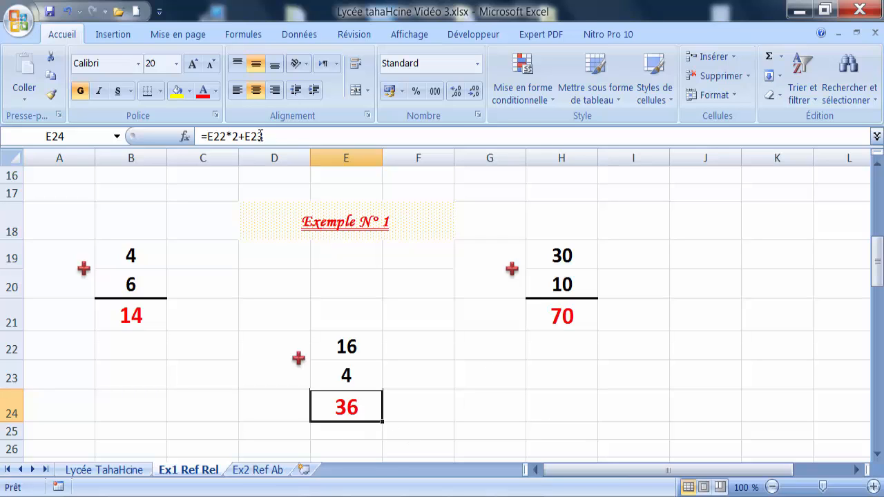
left_click(570, 315)
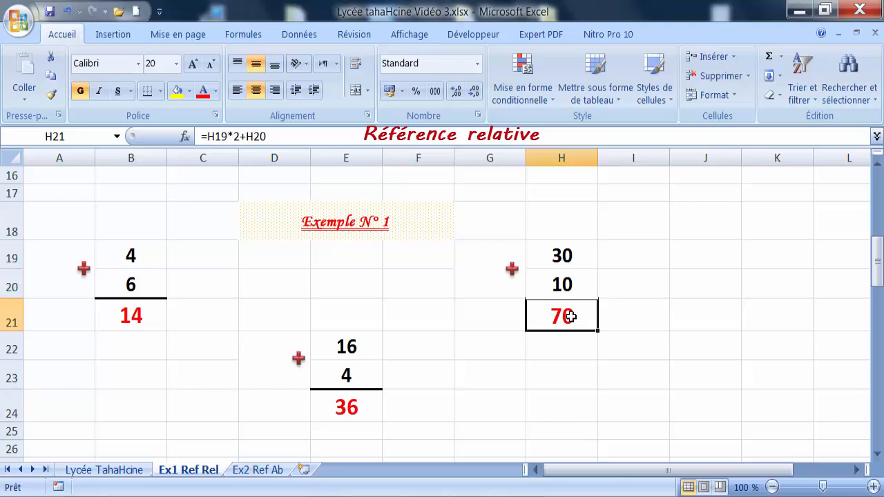
left_click(370, 408)
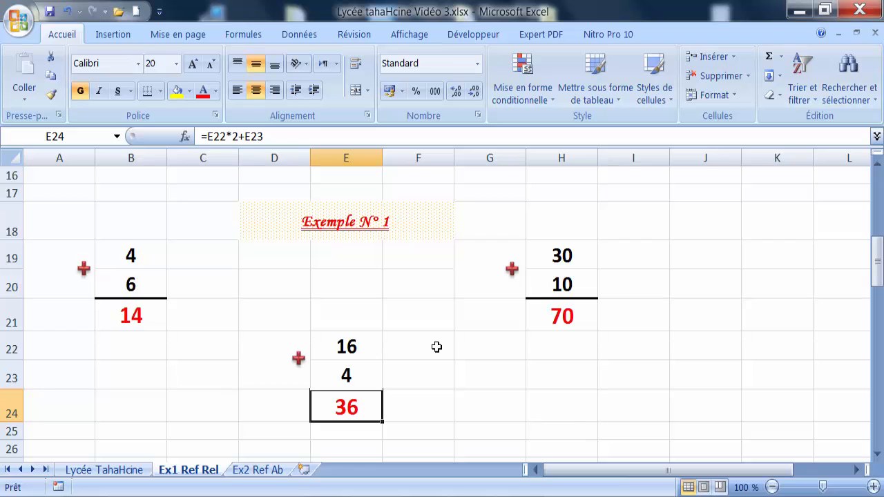
Step: In the Exemple N° 2 table, set E38 to 4, D40 to 2 and D41 to 3
scroll(437, 347, "down", 3)
scroll(437, 347, "down", 3)
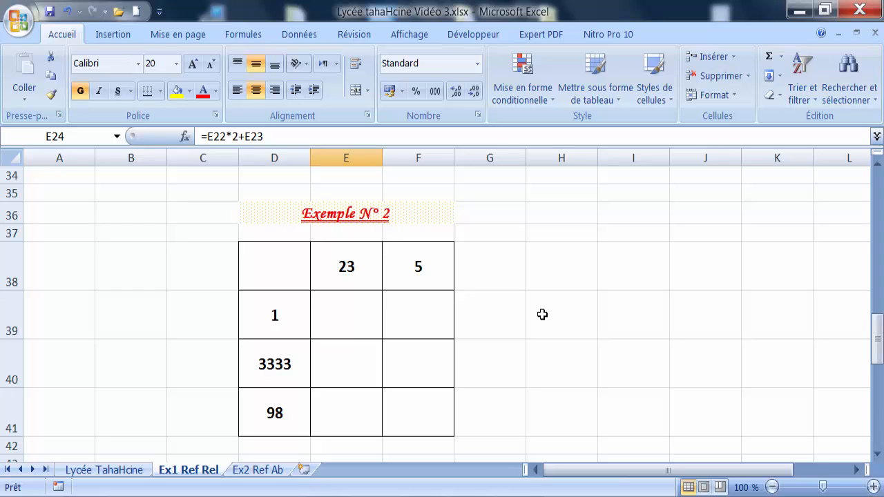
left_click(350, 263)
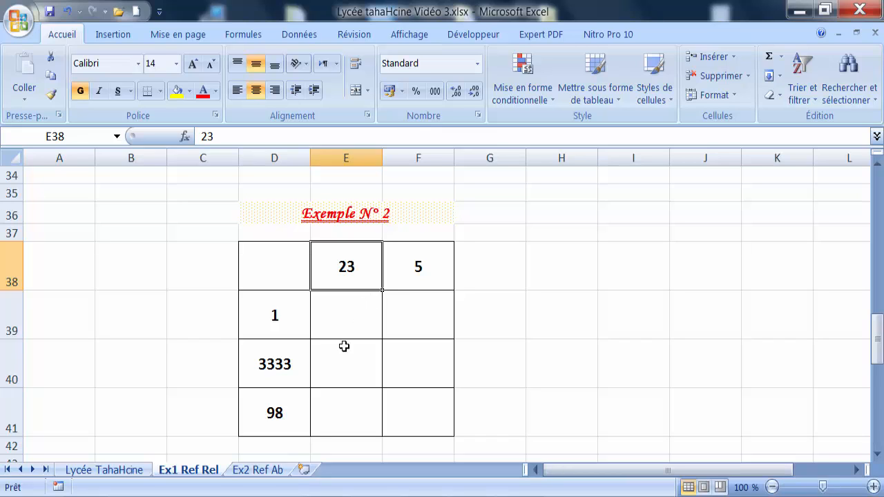
type("4")
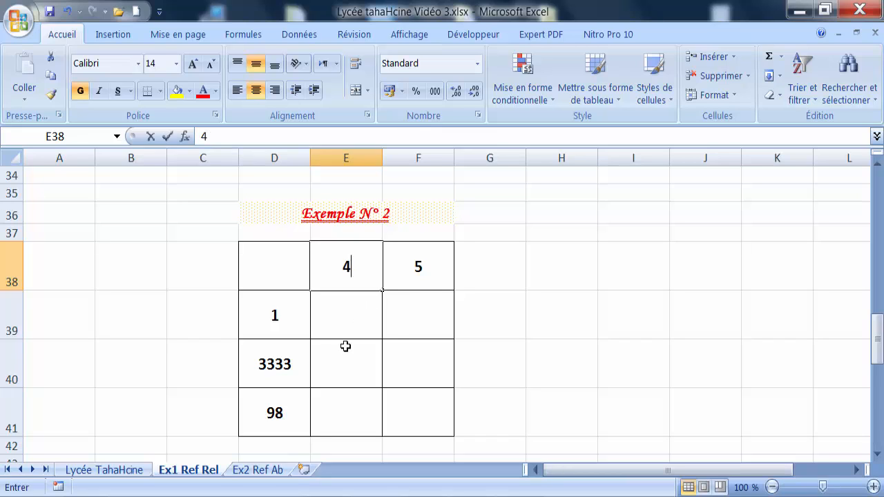
left_click(277, 364)
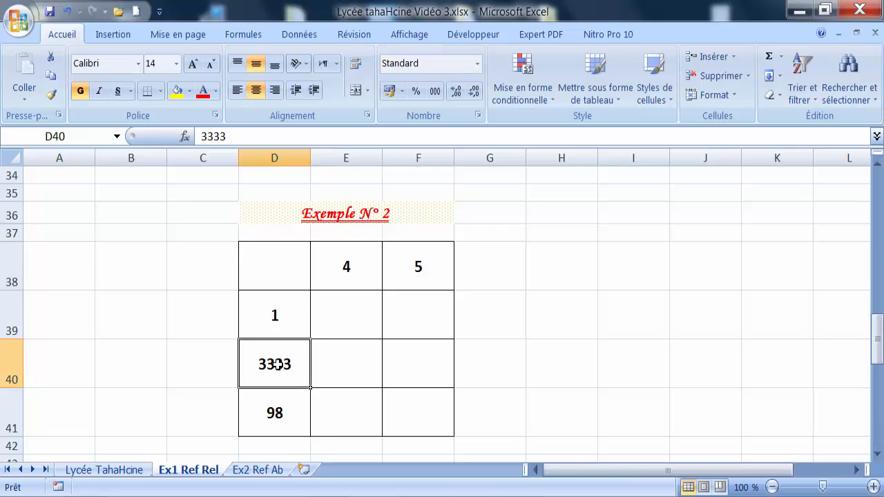
type("2")
left_click(279, 413)
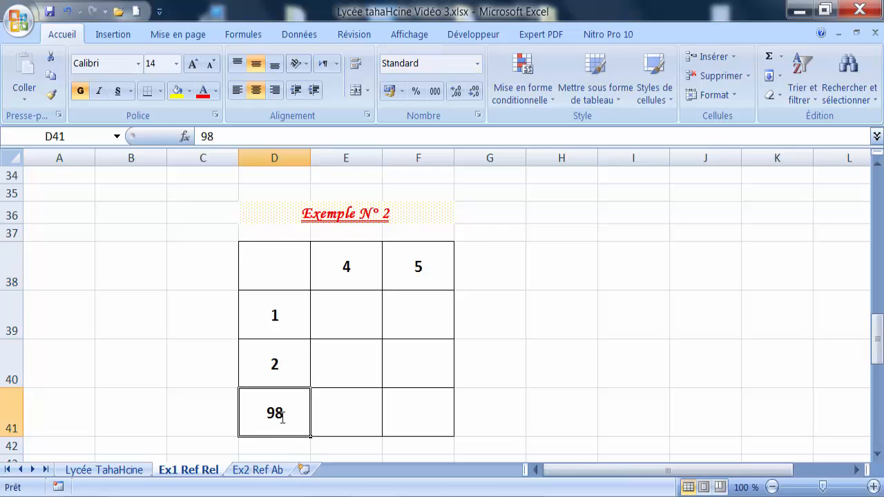
type("3")
left_click(360, 314)
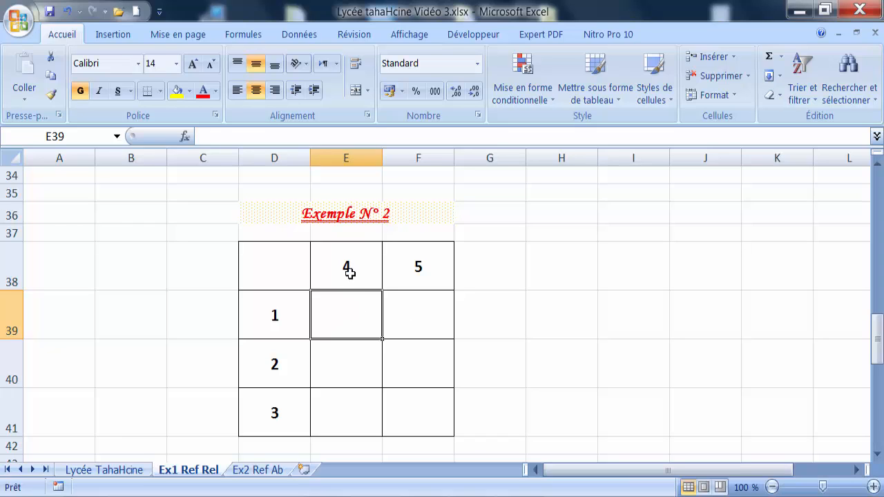
left_click(339, 368)
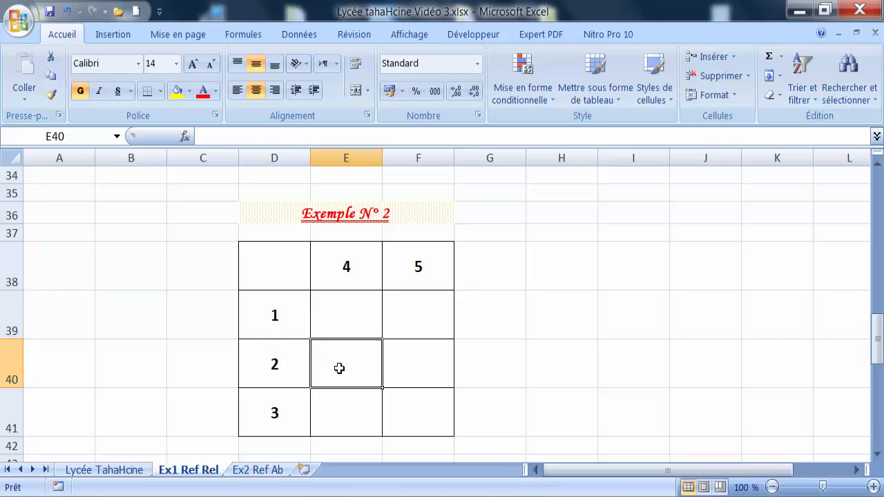
left_click(329, 415)
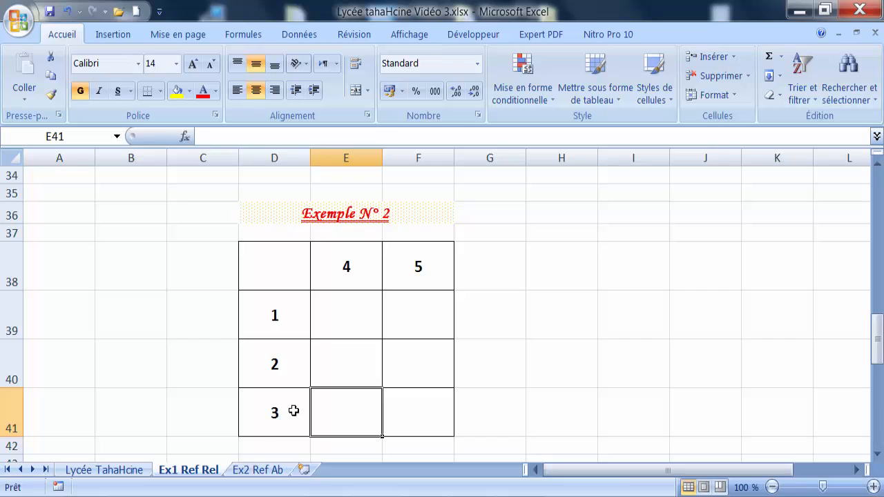
left_click(402, 312)
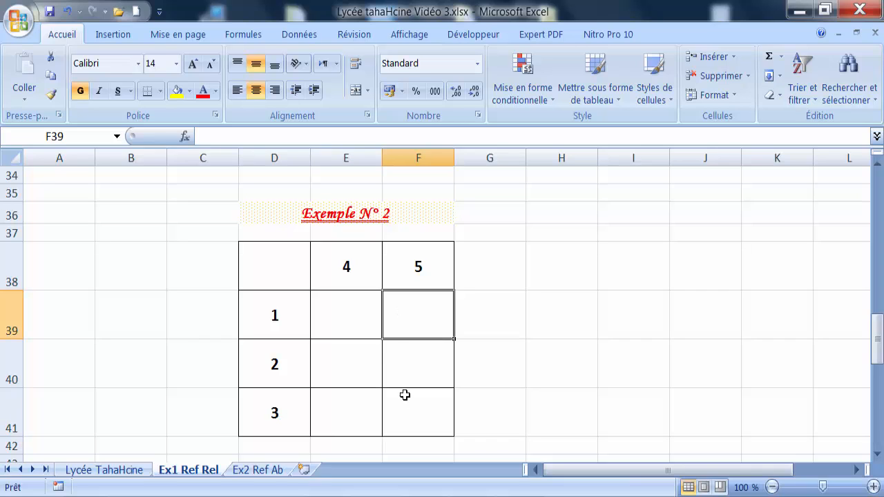
Step: Enter the formula =E38*D39 in cell E39 to multiply the column header by the row header
left_click(345, 310)
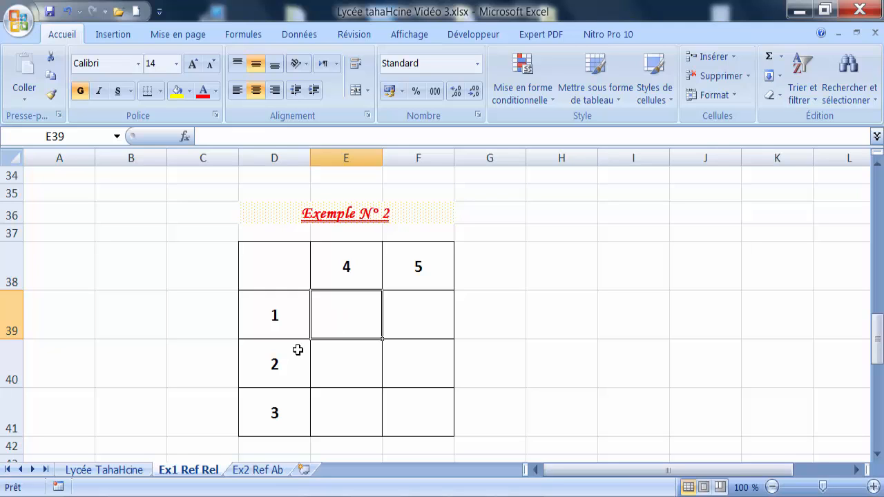
type("=")
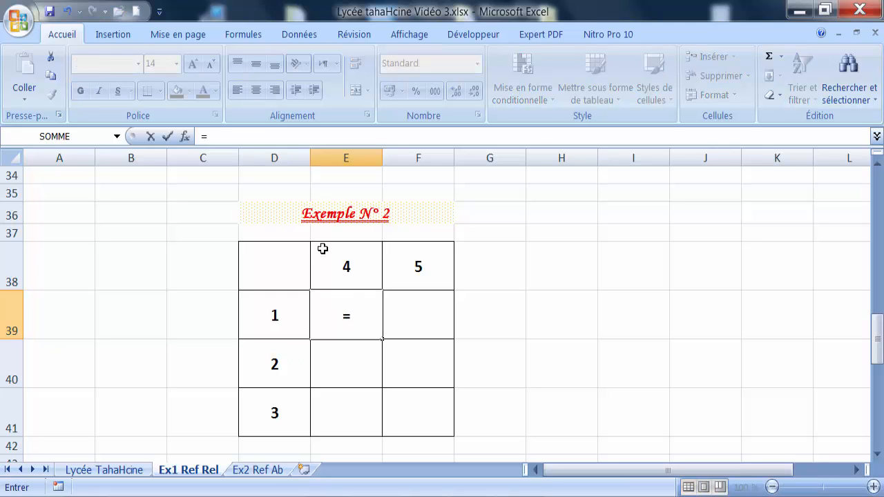
left_click(352, 272)
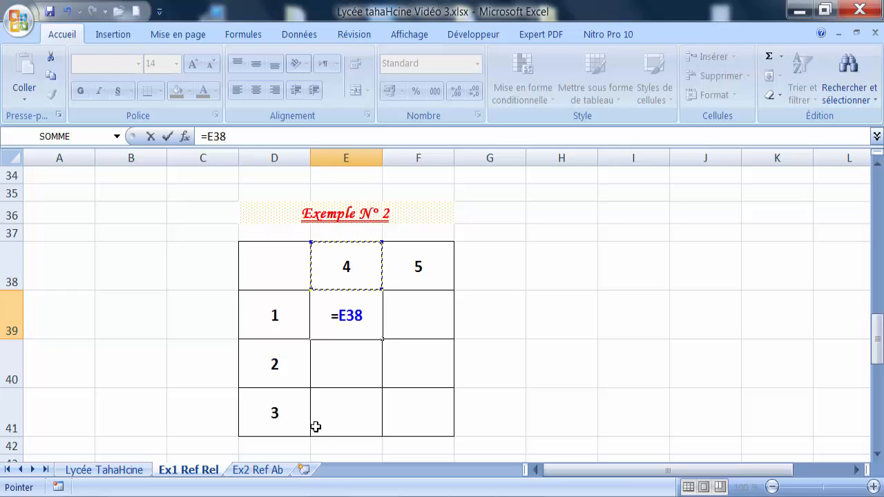
type("*")
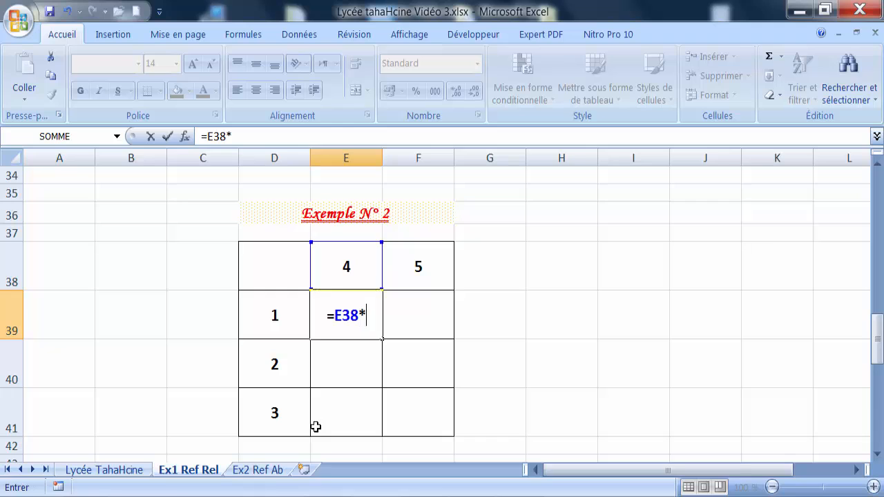
left_click(277, 312)
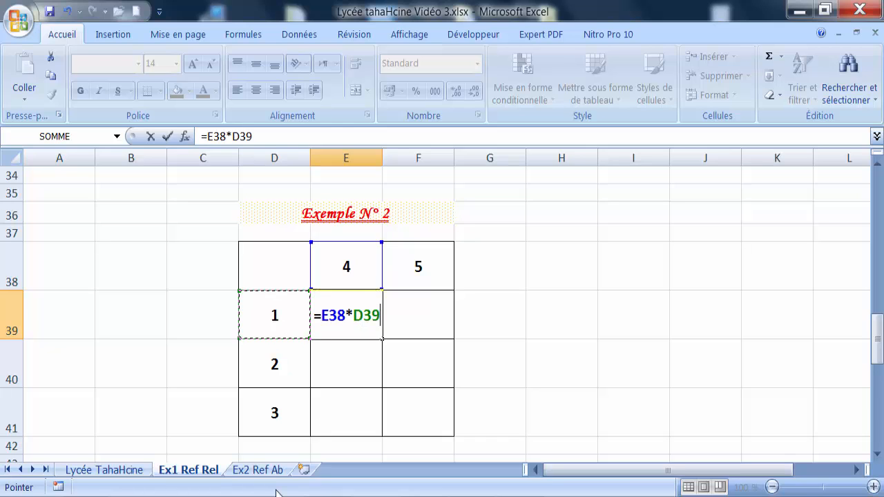
key("Return")
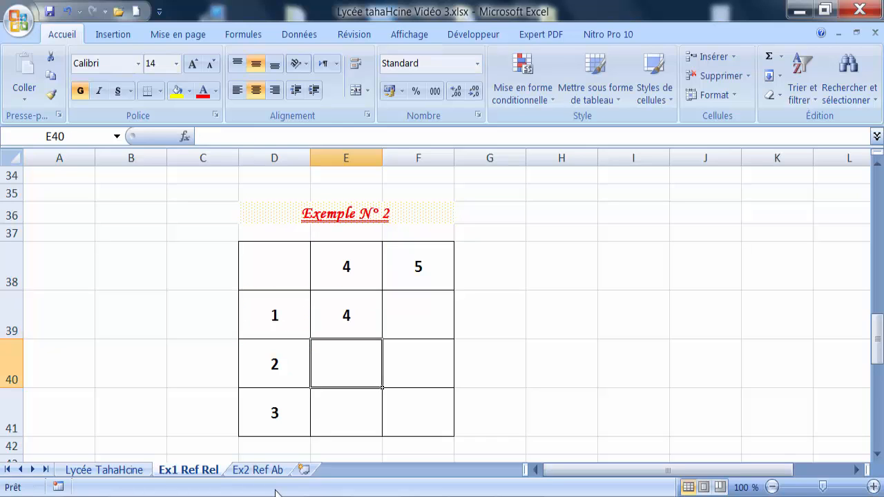
Step: Fill the multiplication formula from cell E39 down through E41
left_click(366, 302)
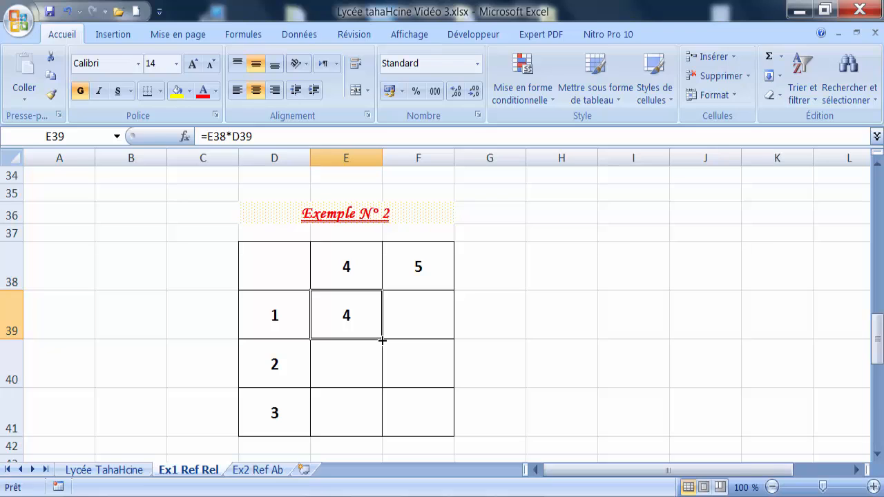
left_click_drag(382, 340, 382, 339)
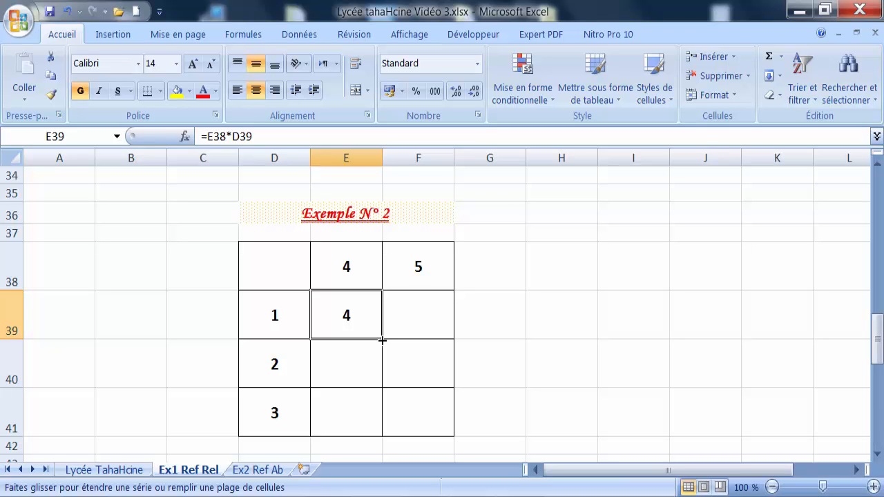
left_click_drag(382, 340, 373, 422)
Step: Examine the formulas in cells E40 and E39 and the source cells E38 and D39
left_click(348, 364)
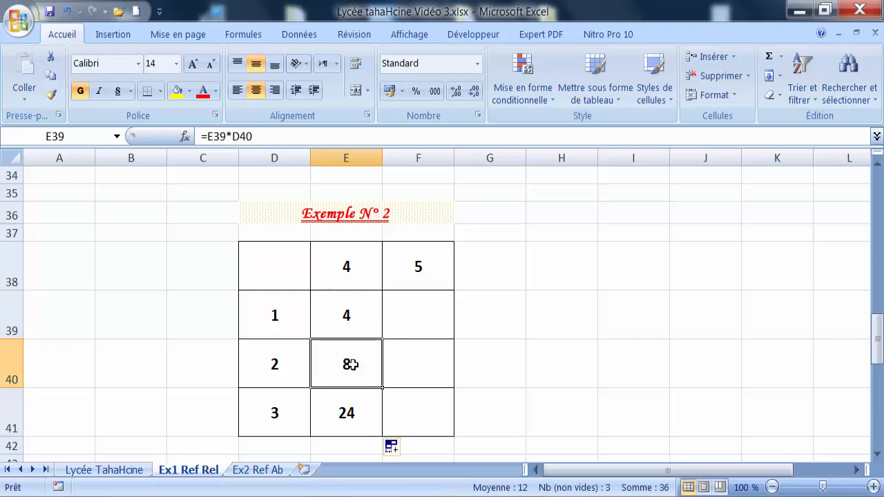
left_click(348, 314)
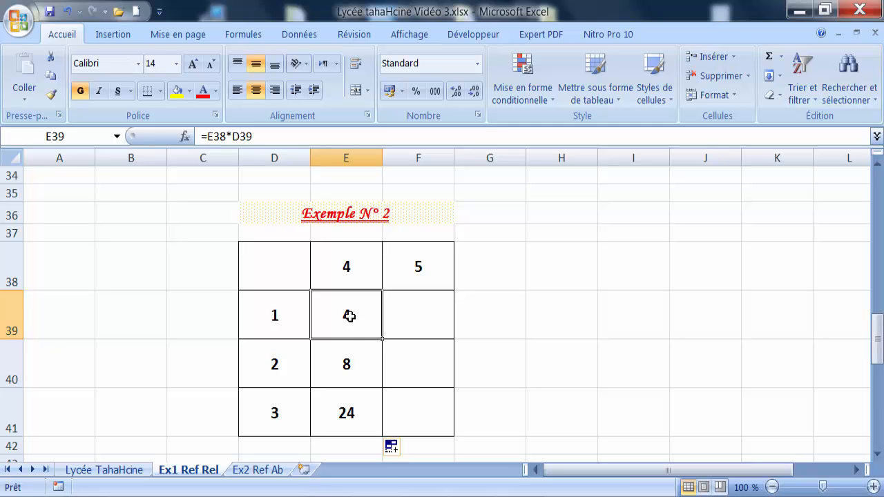
left_click(350, 265)
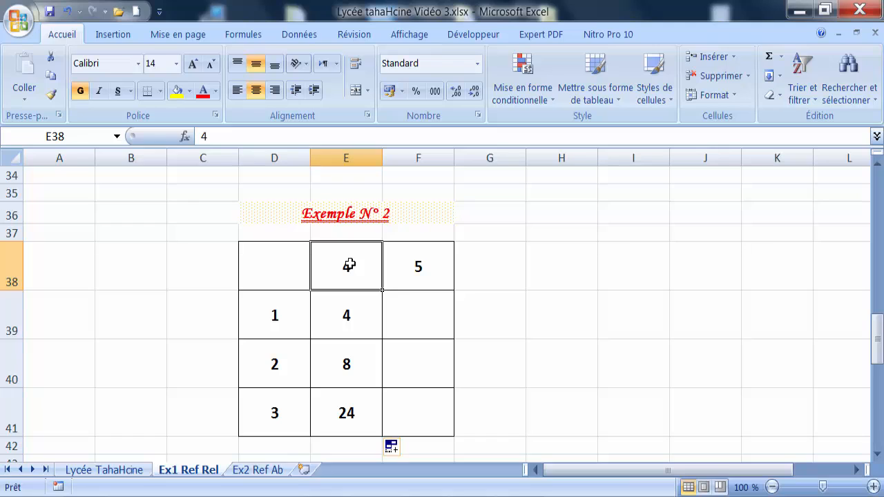
left_click(280, 319)
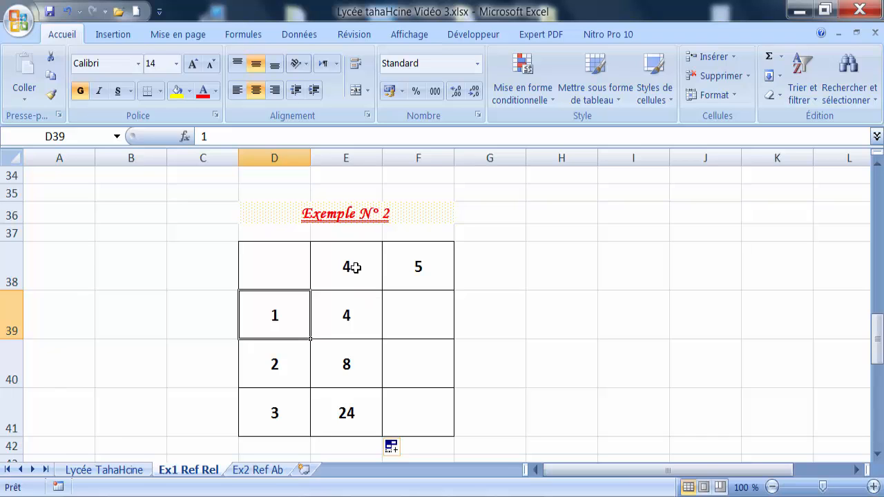
Step: Review the formula in B21 and the operand cells of the three Exemple N° 1 additions
scroll(352, 267, "up", 7)
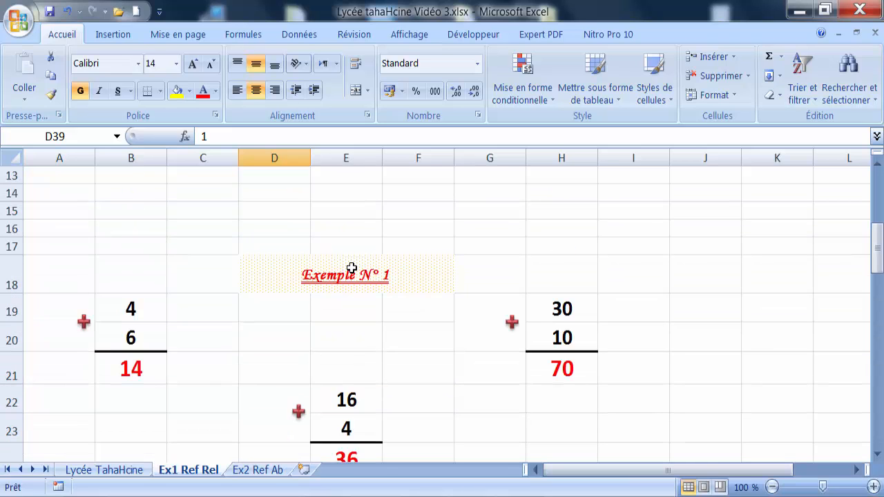
scroll(352, 268, "down", 1)
left_click(132, 373)
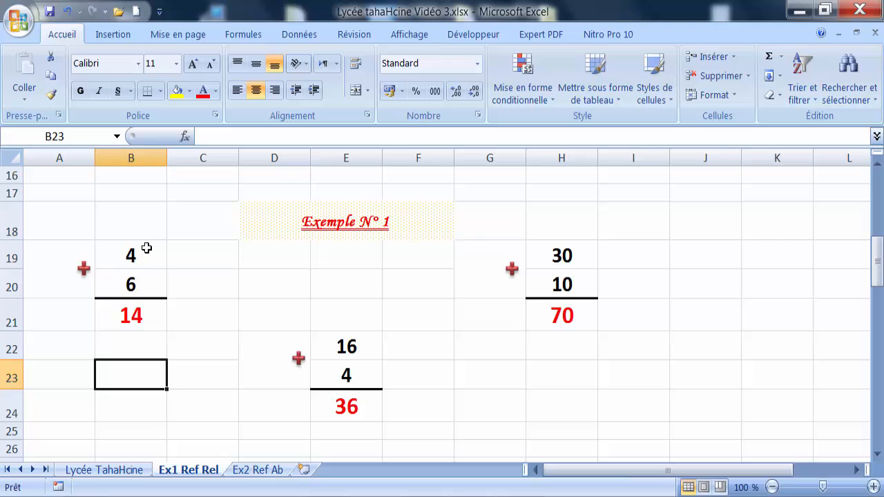
left_click(141, 315)
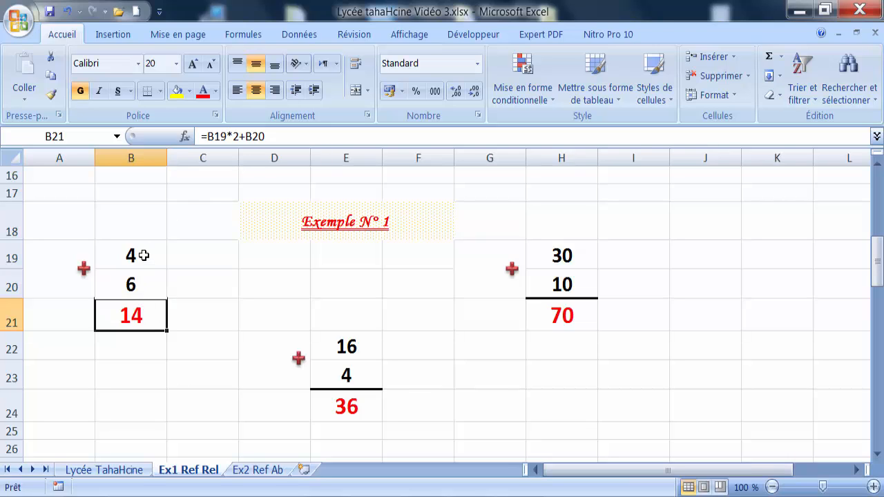
left_click(142, 256)
left_click(132, 283)
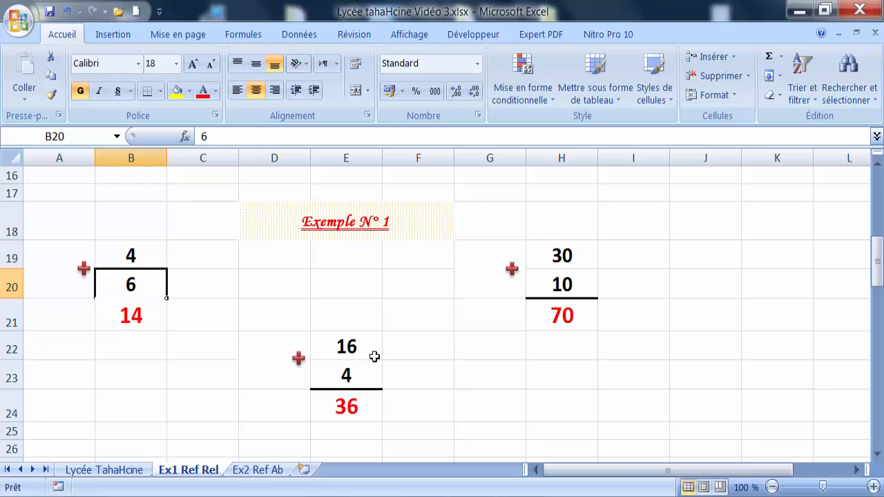
left_click(348, 346)
left_click(346, 376)
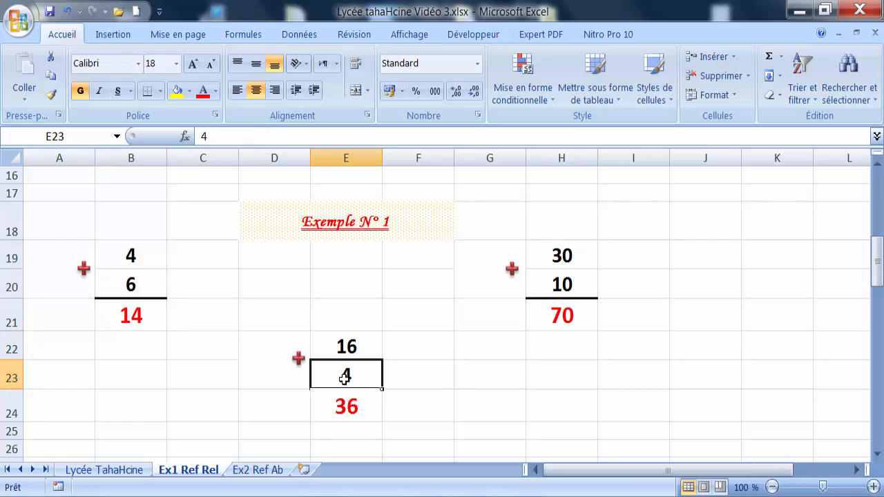
left_click(557, 255)
left_click(557, 291)
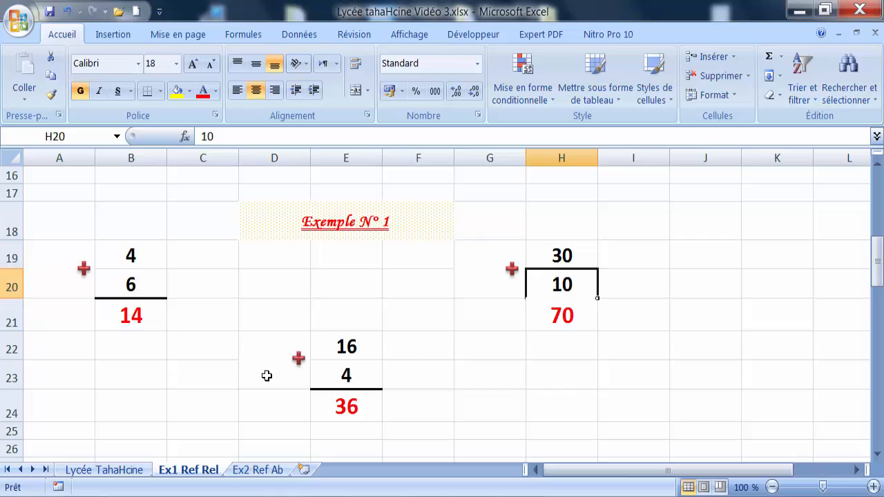
Step: Compare the formulas in cells E39, E40 and E41 of the Exemple N° 2 table
scroll(267, 375, "down", 1)
scroll(266, 374, "down", 5)
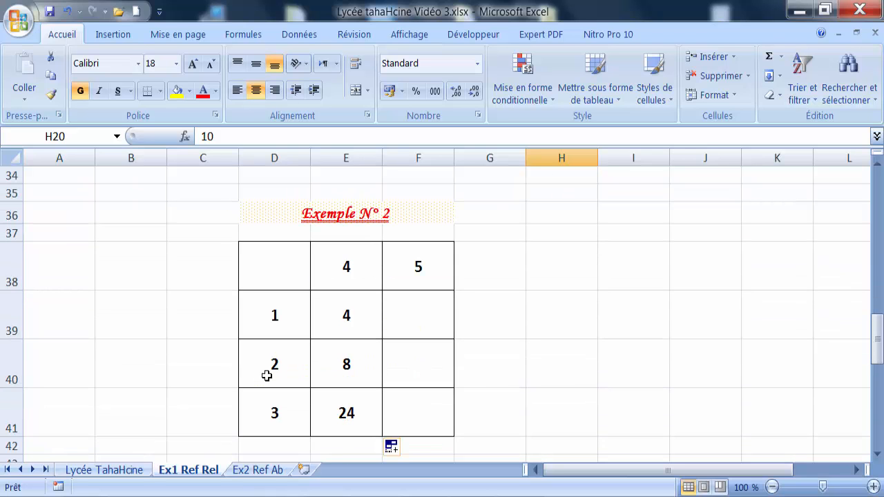
left_click(353, 315)
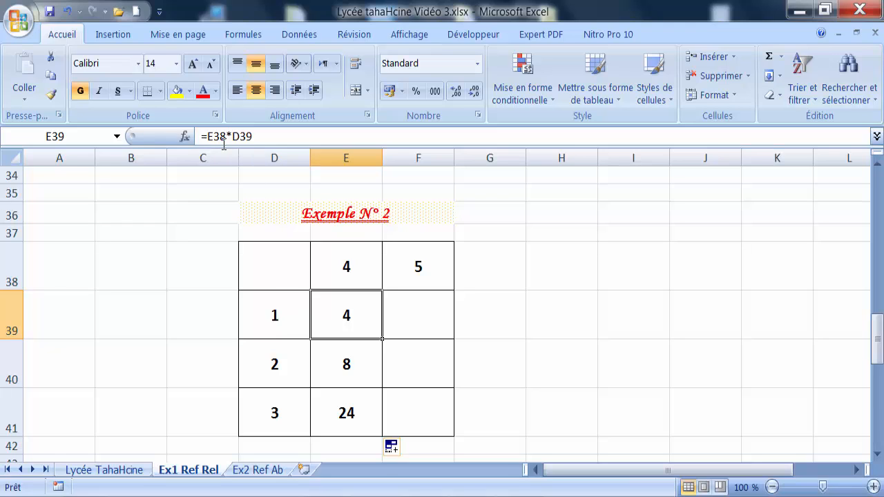
left_click(348, 365)
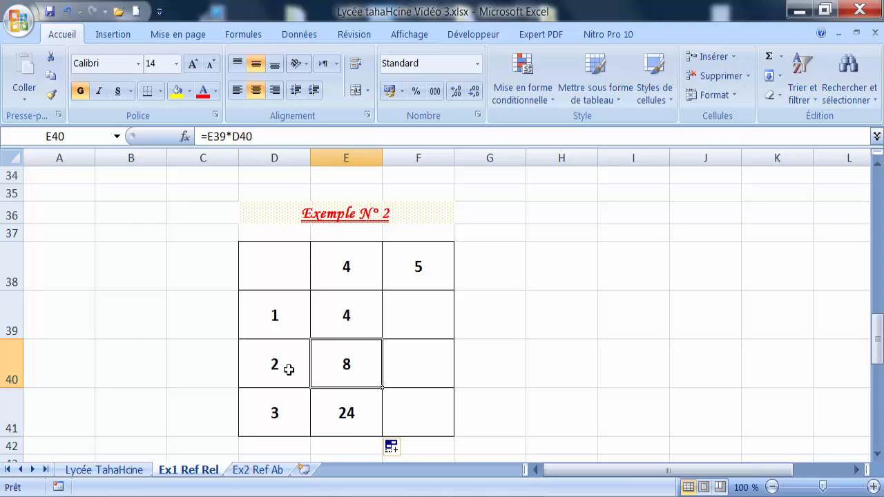
left_click(352, 412)
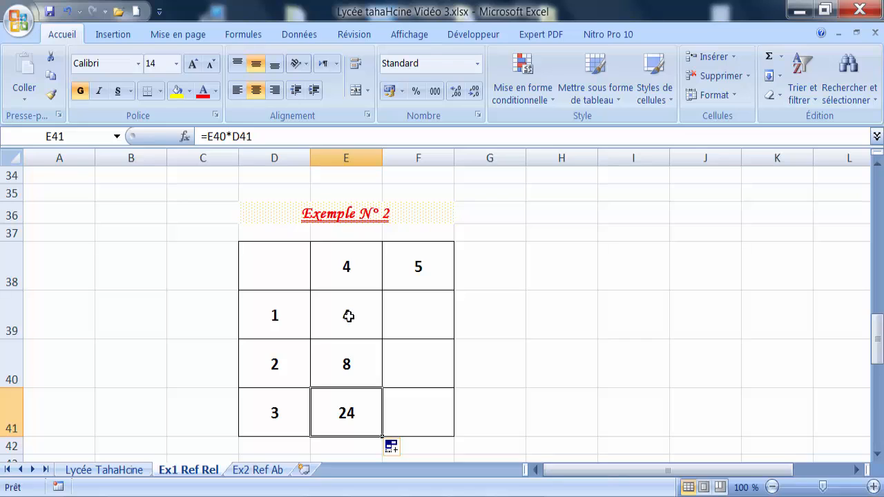
Step: Clear the results in E39:E41 and re-enter the formula =E38*D39 in cell E39
left_click_drag(349, 313, 352, 399)
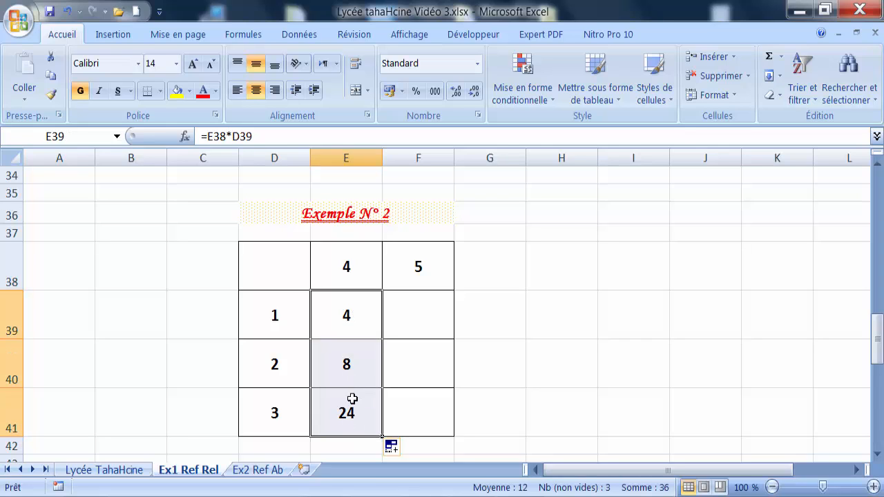
key("Delete")
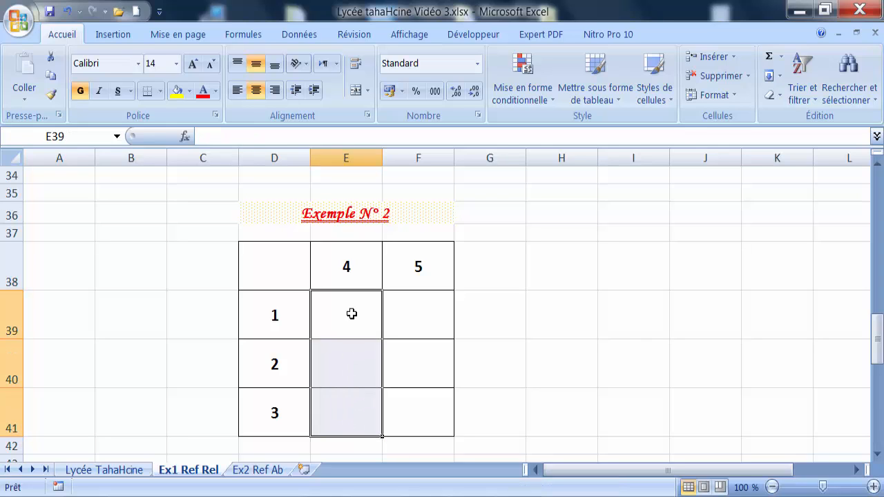
left_click(352, 314)
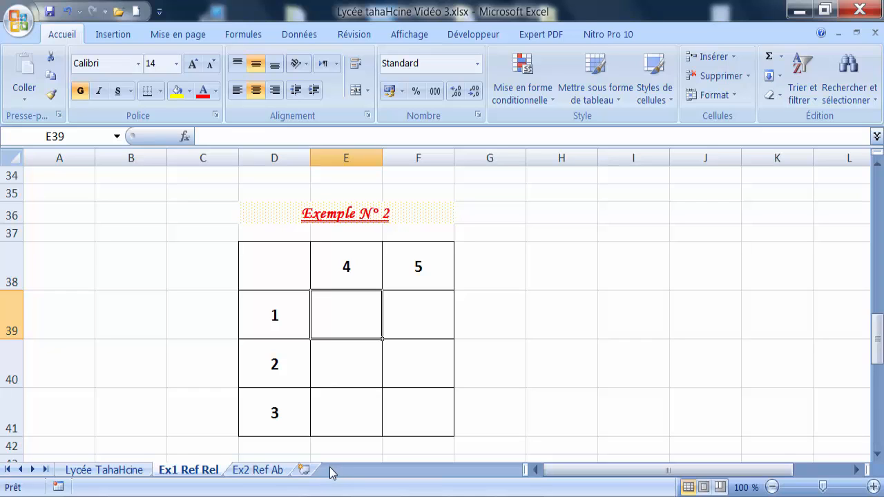
type("=")
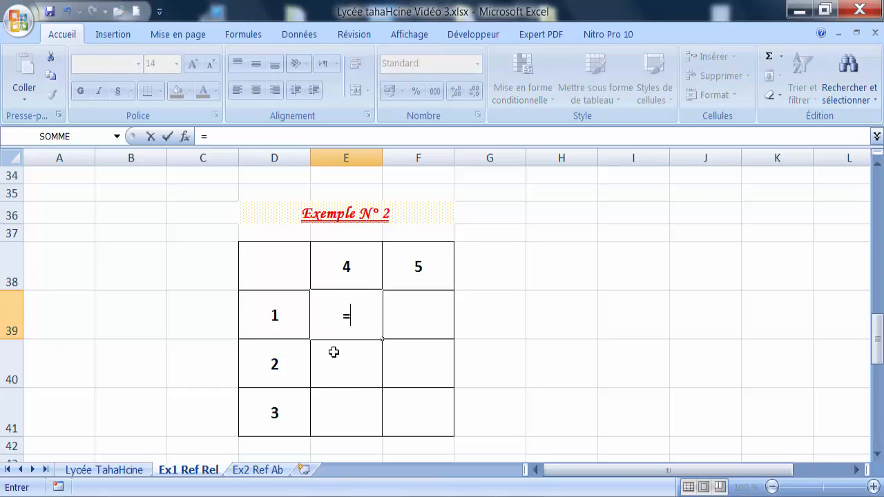
left_click(344, 269)
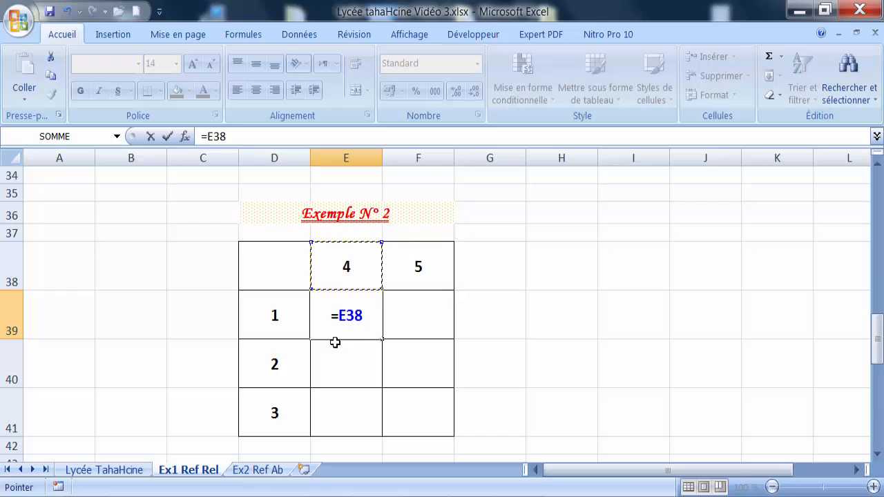
type("*")
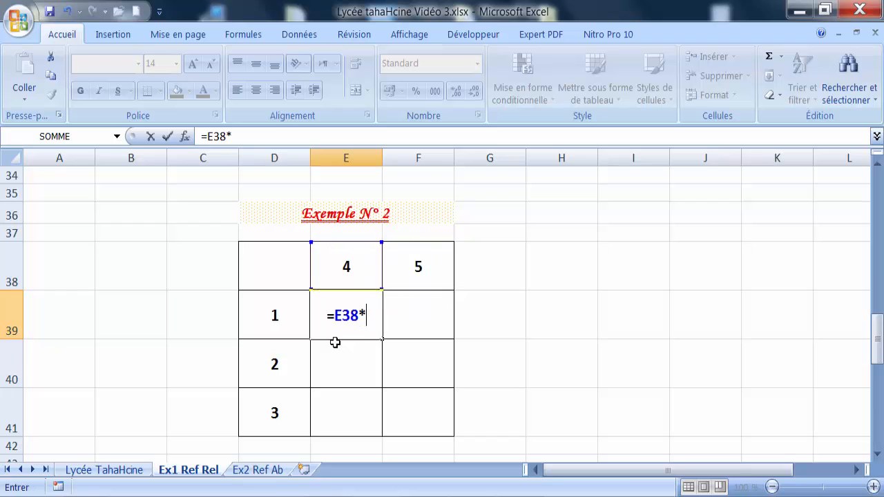
left_click(287, 319)
key("Return")
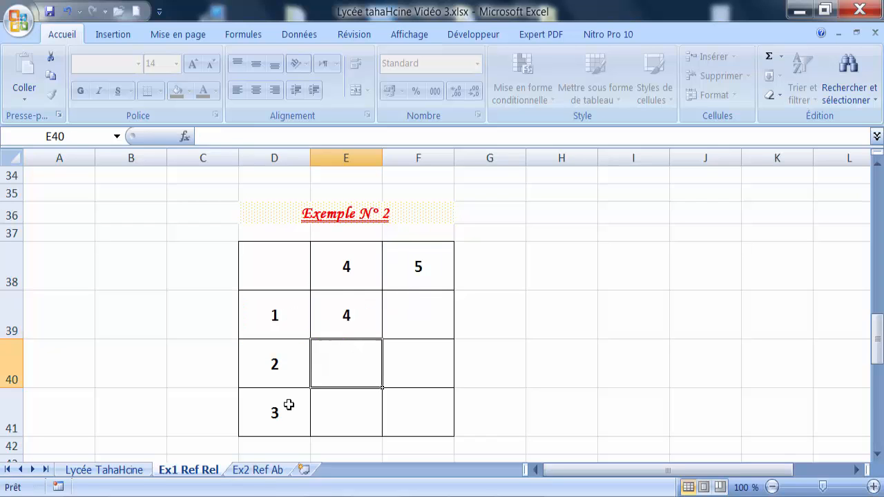
Step: Make the E38 reference in cell E39's formula absolute, giving =$E$38*D39
left_click(348, 310)
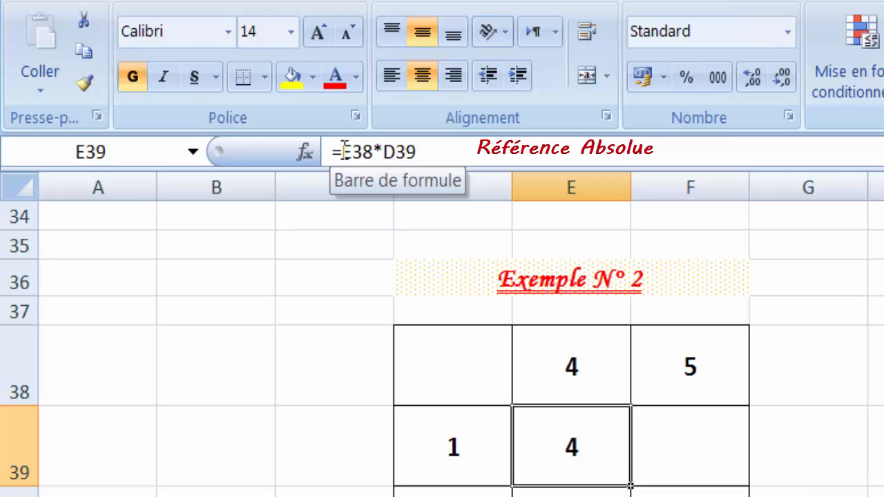
left_click(343, 150)
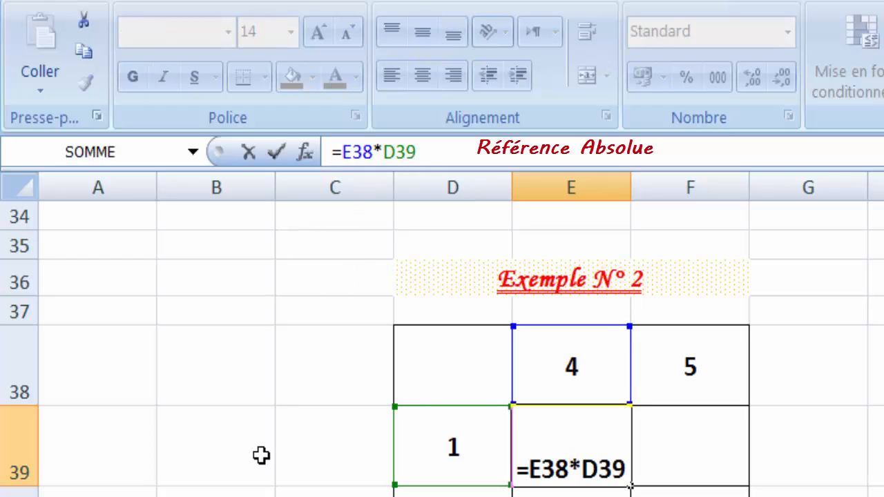
type("$")
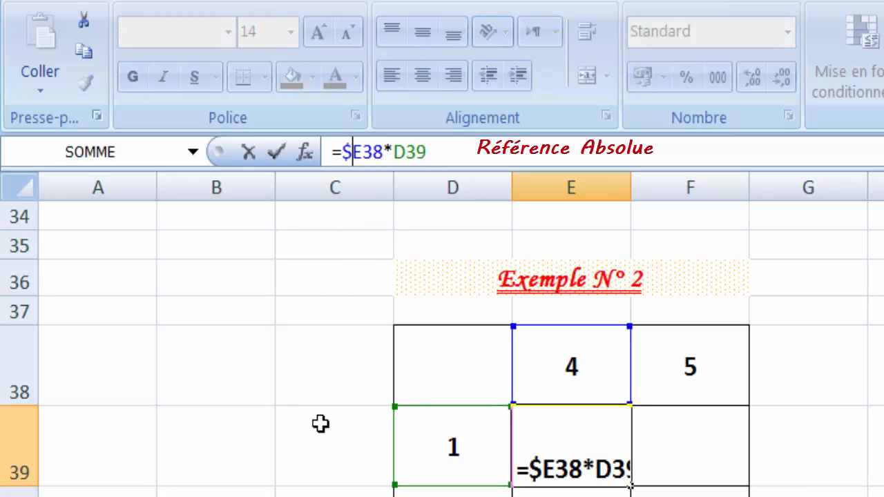
left_click(363, 151)
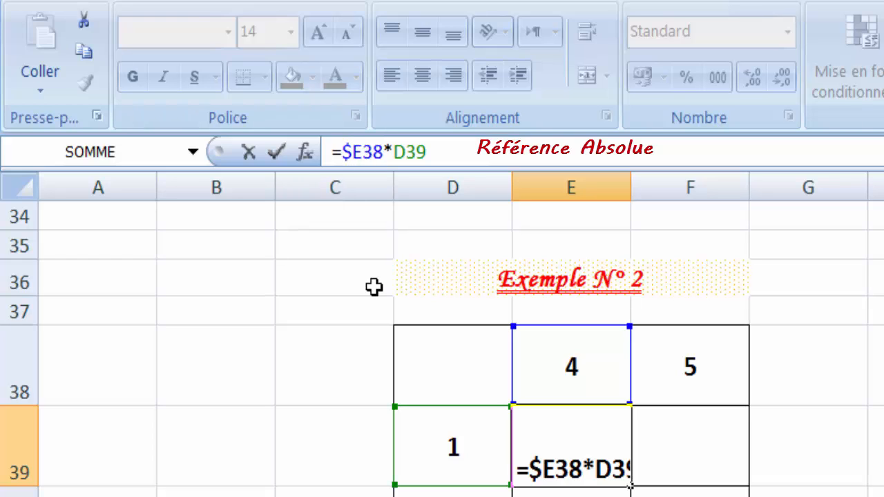
type("$")
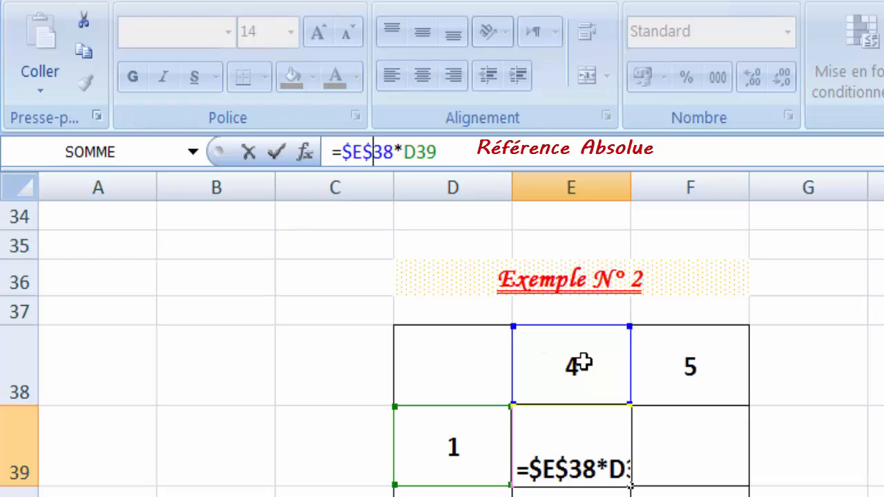
key("Return")
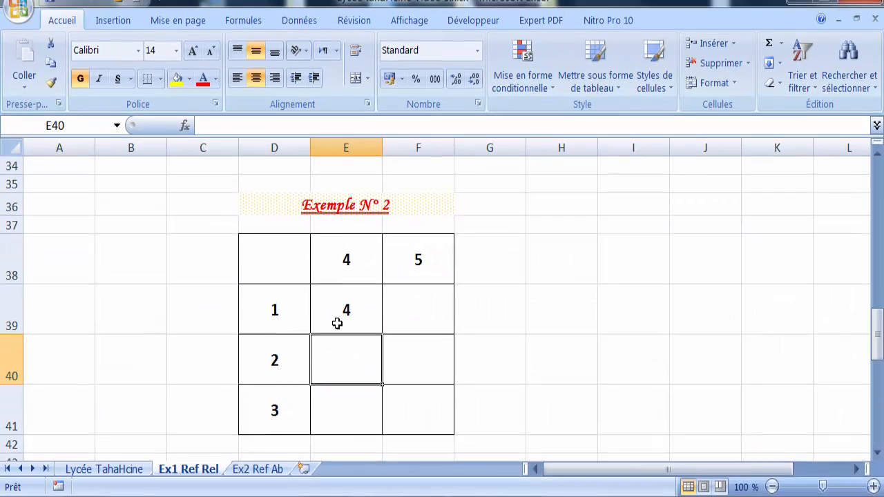
Step: Fill the absolute-reference formula from E39 down through E41 and check the formula in E41
left_click(593, 476)
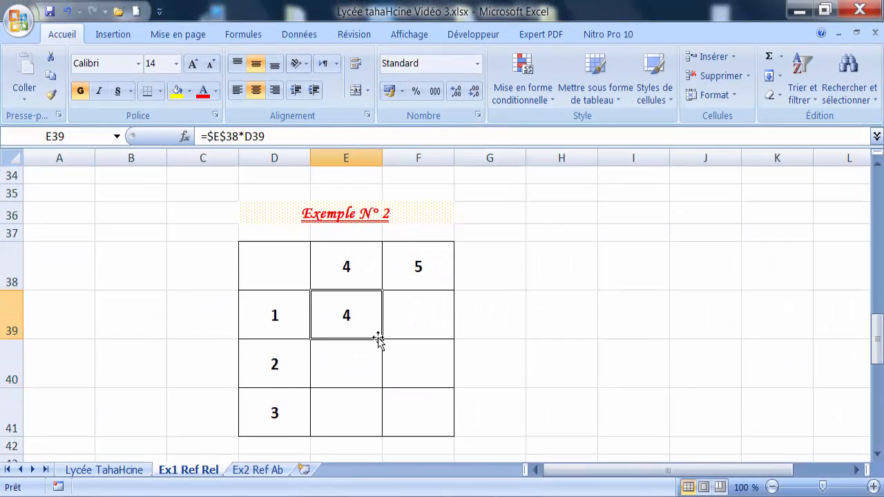
left_click_drag(382, 339, 381, 426)
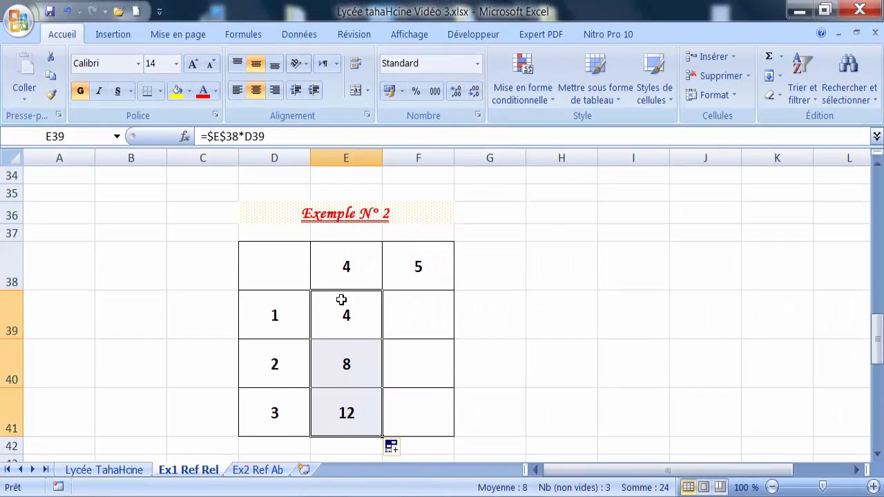
left_click(354, 415)
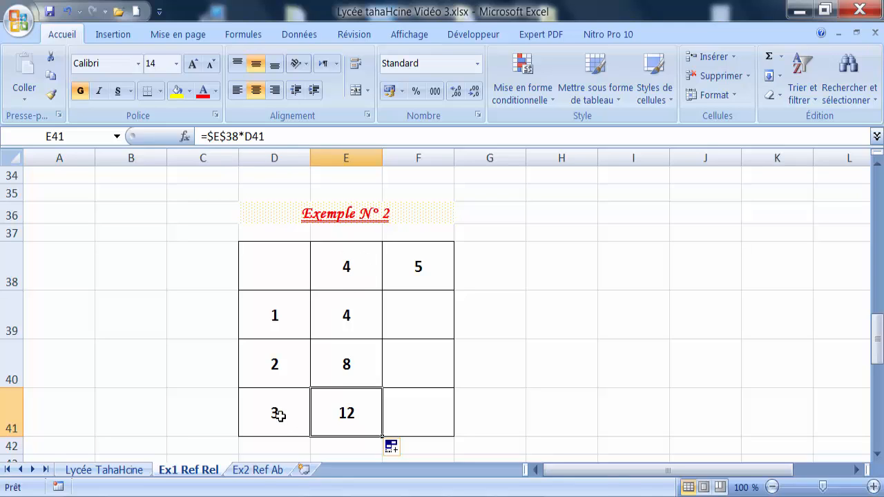
Step: Enter the formula =$F$38*D39 in cell F39 of the Exemple N° 2 table
left_click(406, 312)
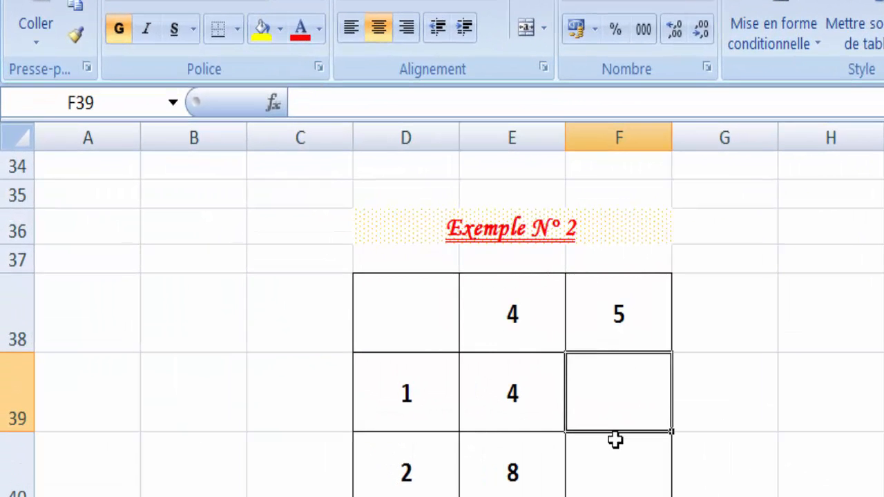
type("=")
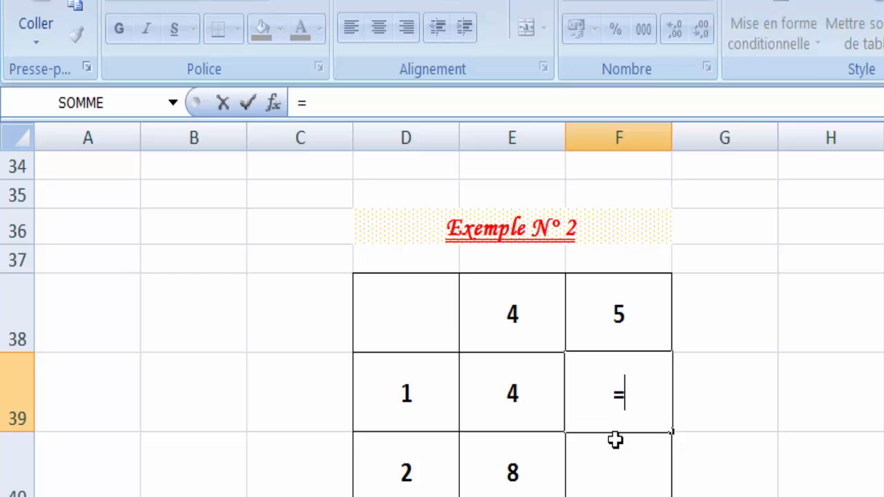
type("$F$")
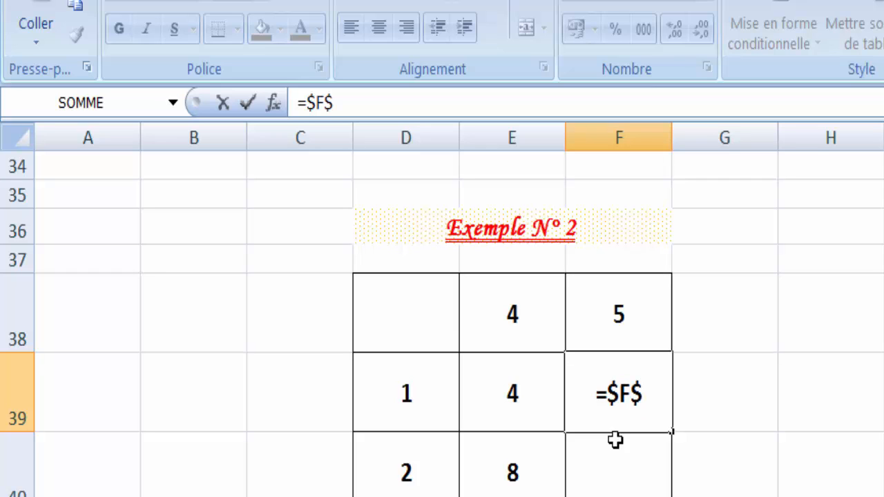
type("3")
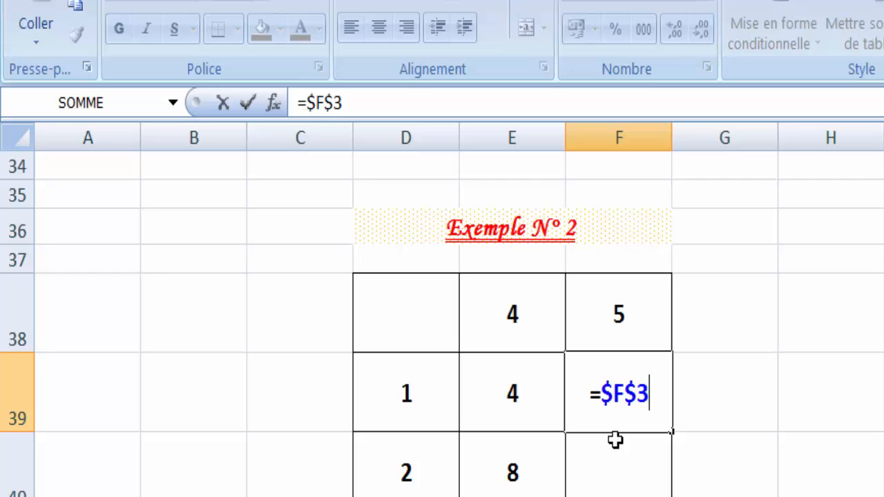
type("8*")
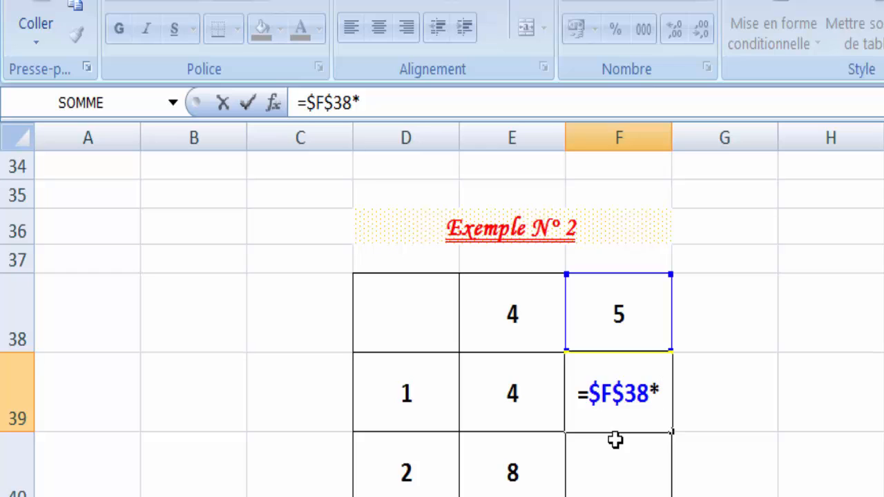
type("D")
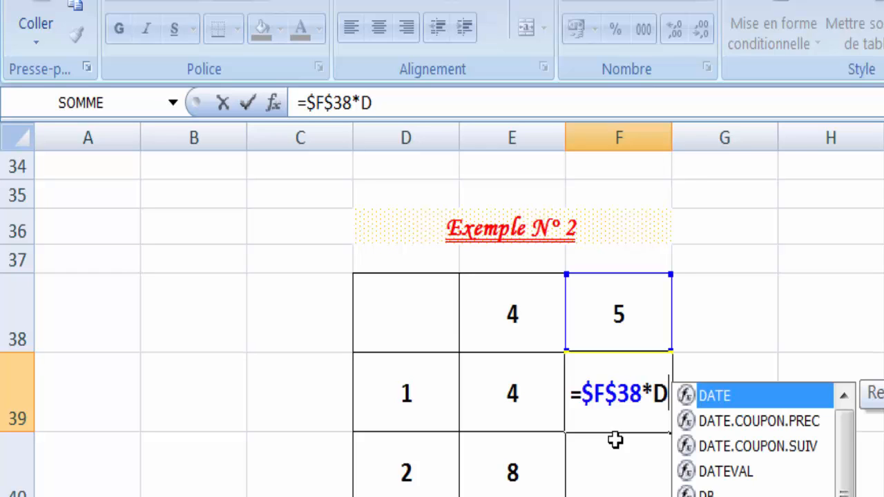
type("39")
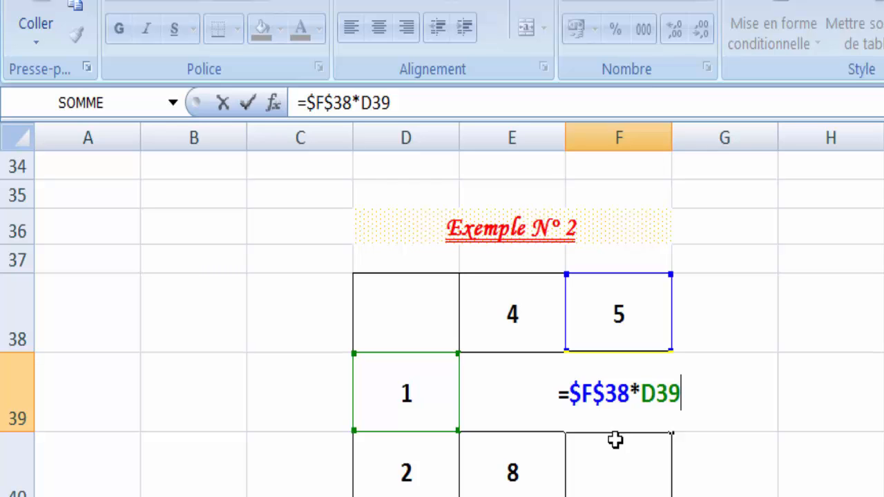
key("Return")
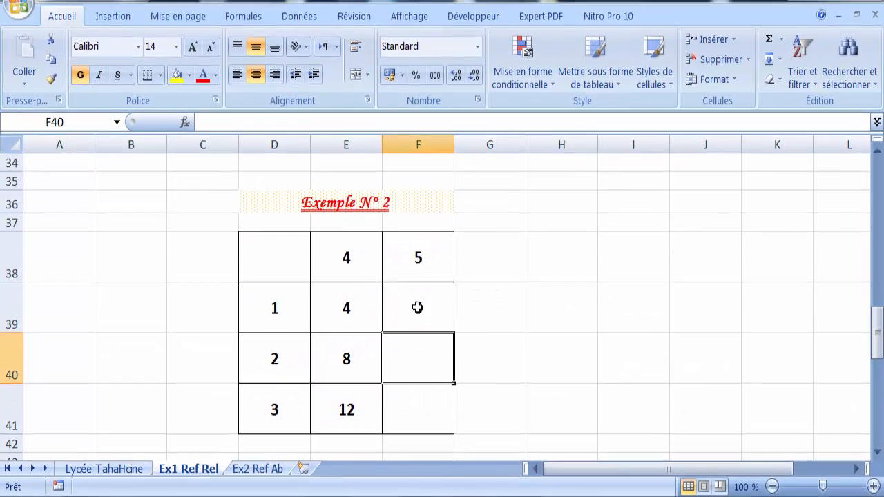
Step: Check the formula in F39 against its source cell F38, and fill it down through F41
left_click(417, 307)
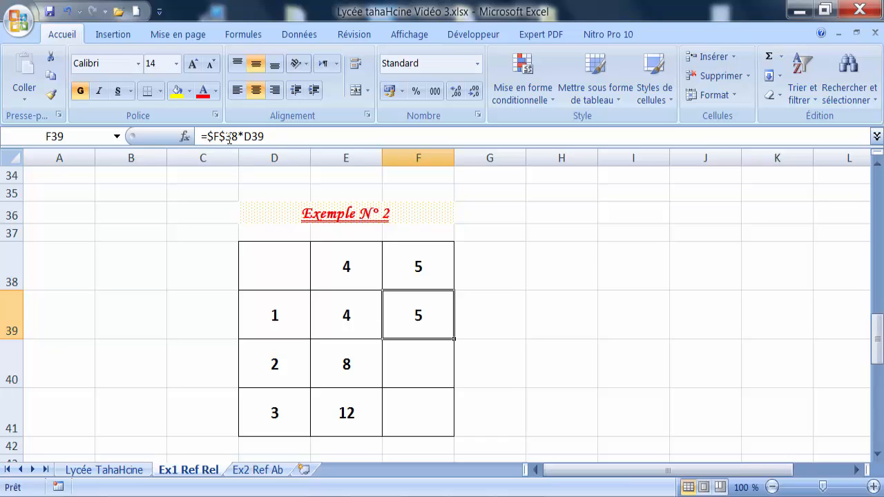
left_click(420, 267)
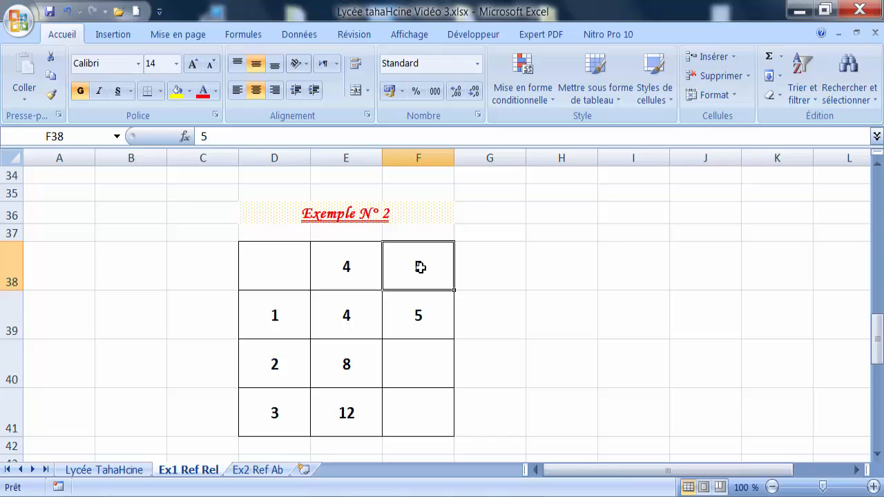
left_click(419, 317)
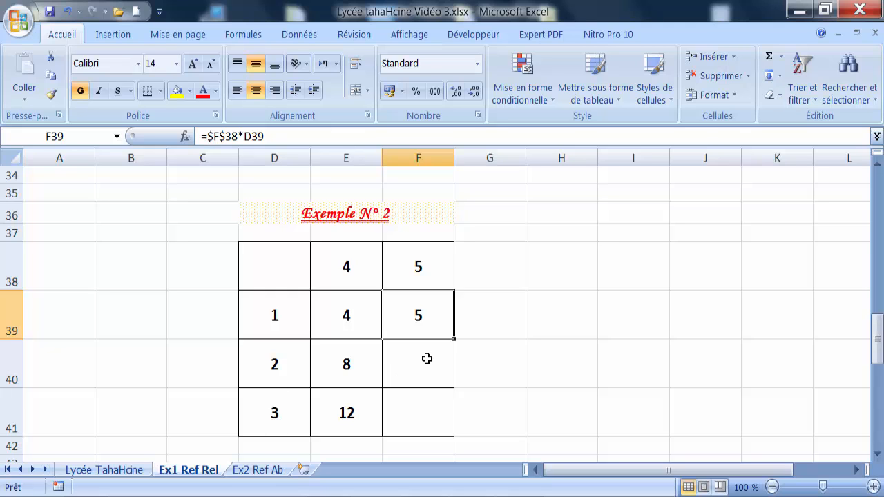
left_click_drag(453, 338, 448, 420)
left_click(522, 408)
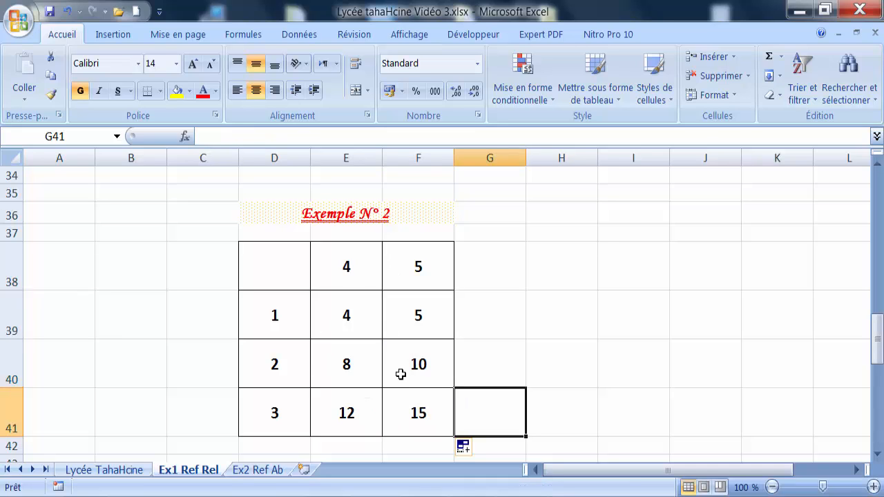
Step: Change the multiplication table's operands to 40 in E38, 8976 in D40 and 56 in F38
left_click(345, 265)
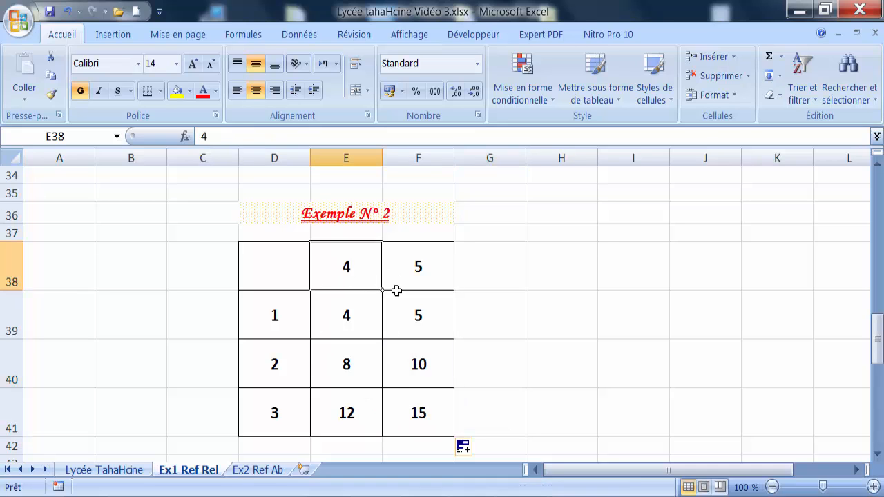
type("4")
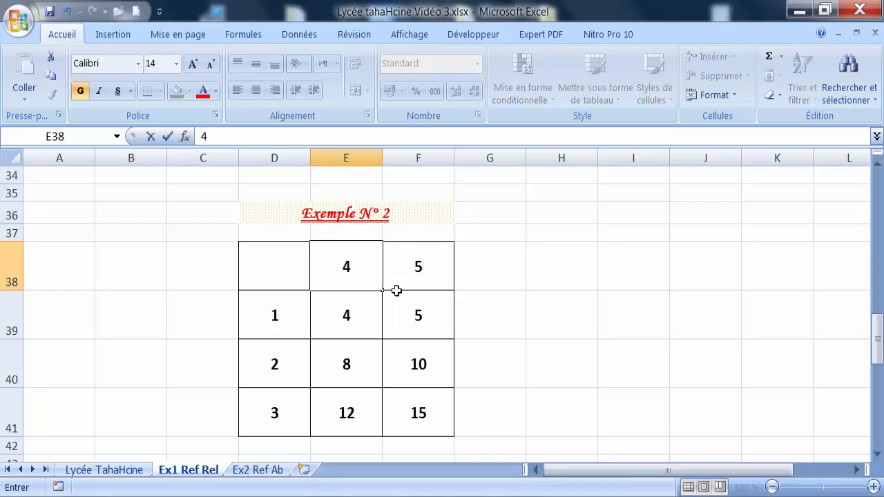
type("0")
left_click(274, 371)
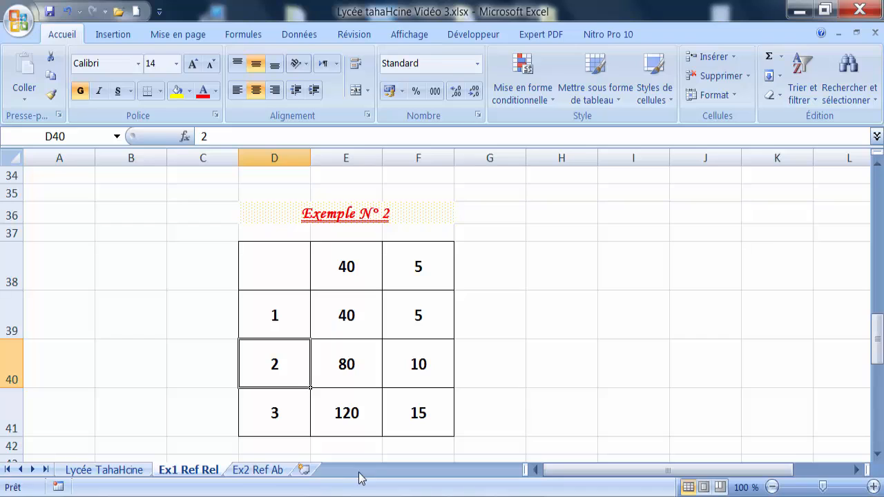
type("8976")
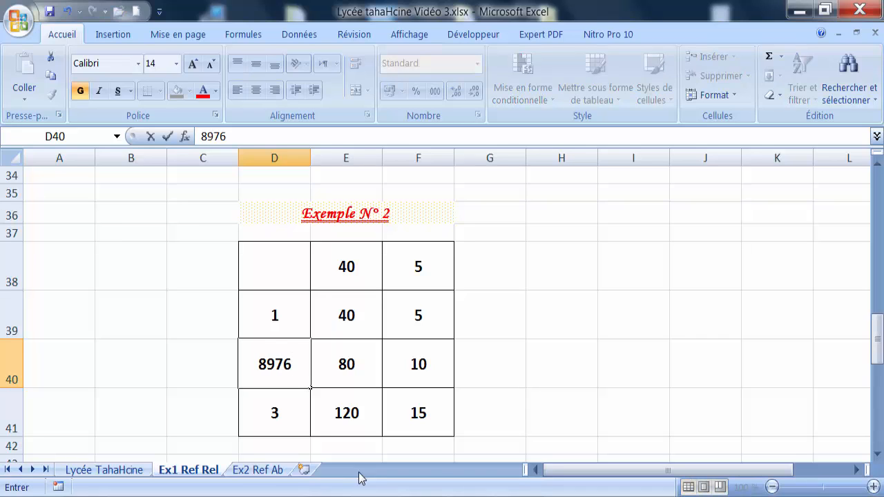
left_click(422, 265)
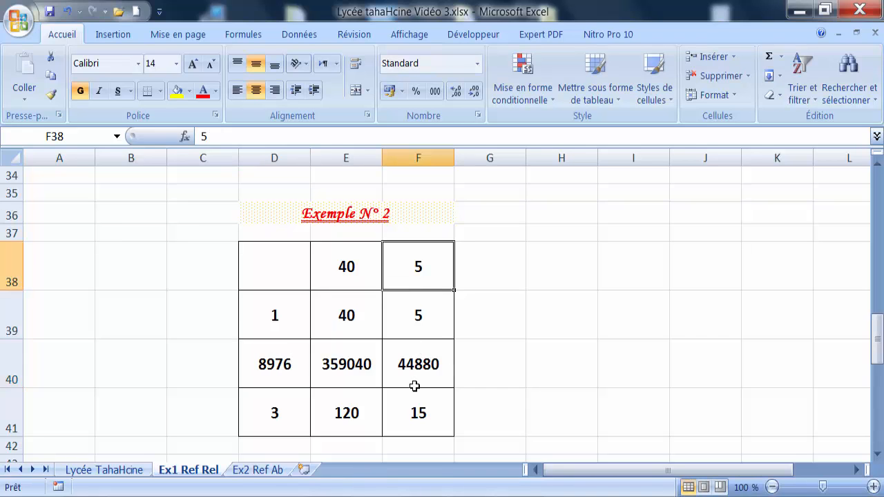
type("56")
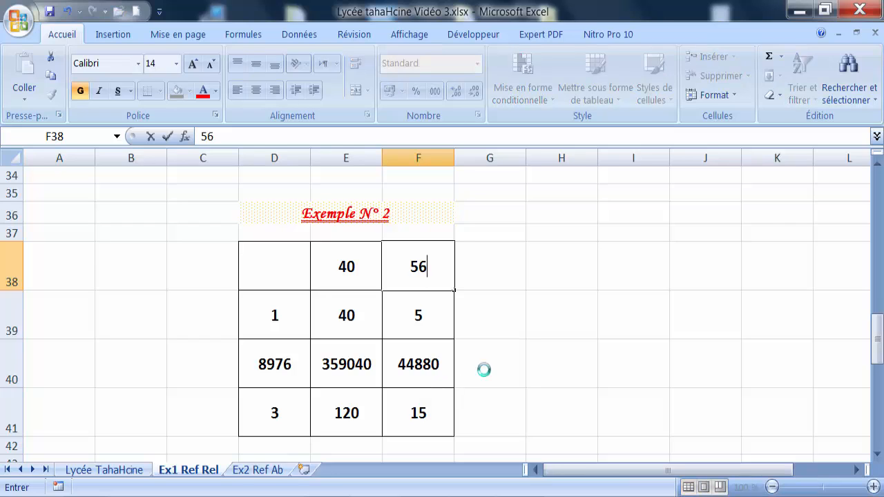
left_click(498, 370)
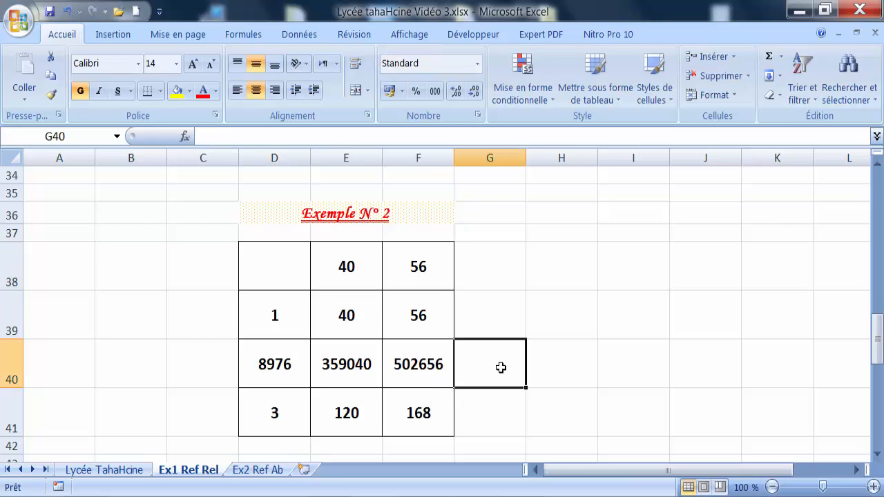
Step: Enter the formula =C54*B55 in cell C55 of the nine-by-nine multiplication table
left_click(564, 357)
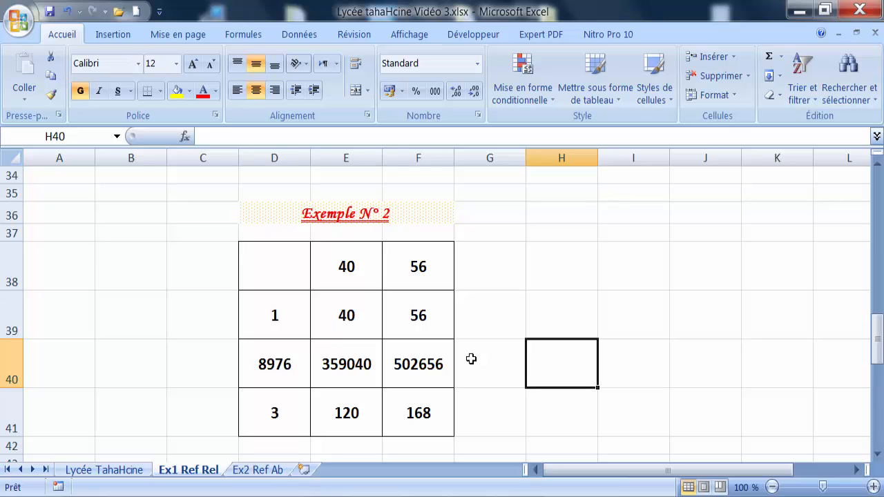
scroll(471, 359, "down", 1)
scroll(471, 358, "down", 4)
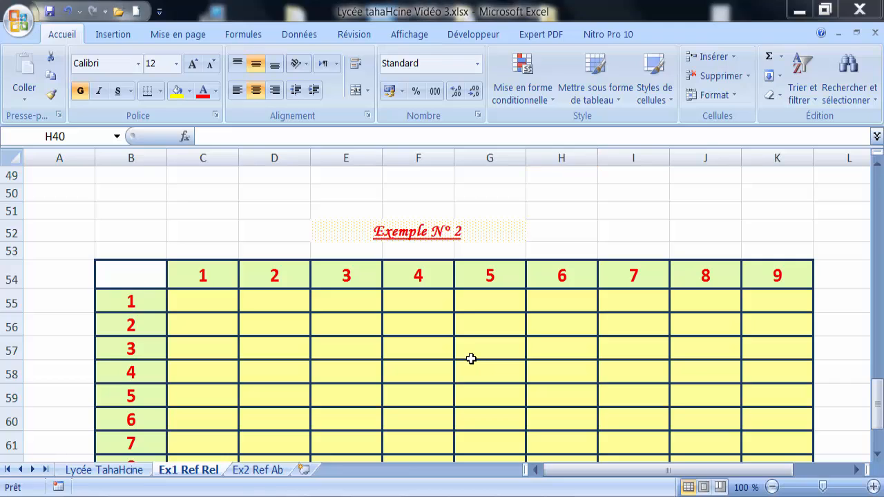
scroll(471, 358, "down", 1)
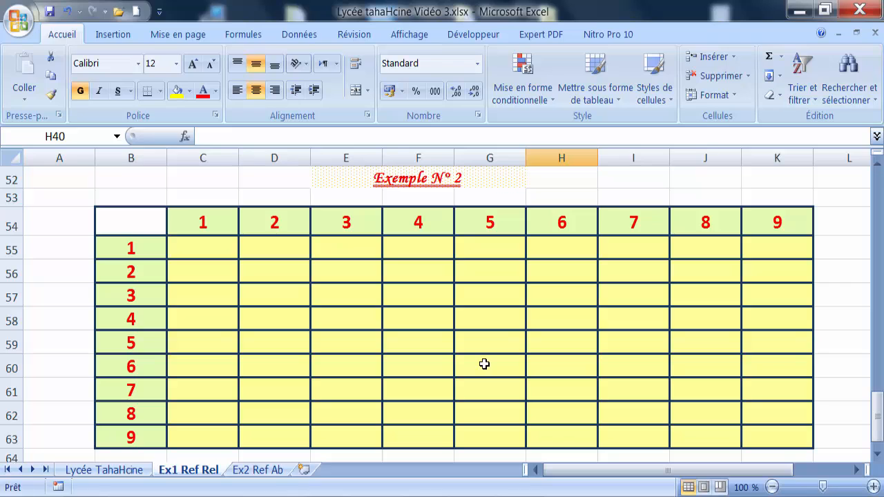
left_click(214, 248)
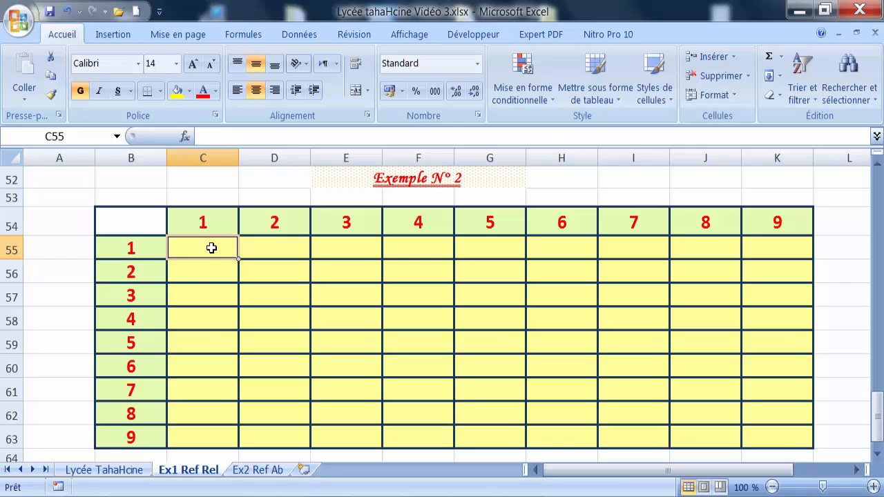
type("=")
left_click(211, 223)
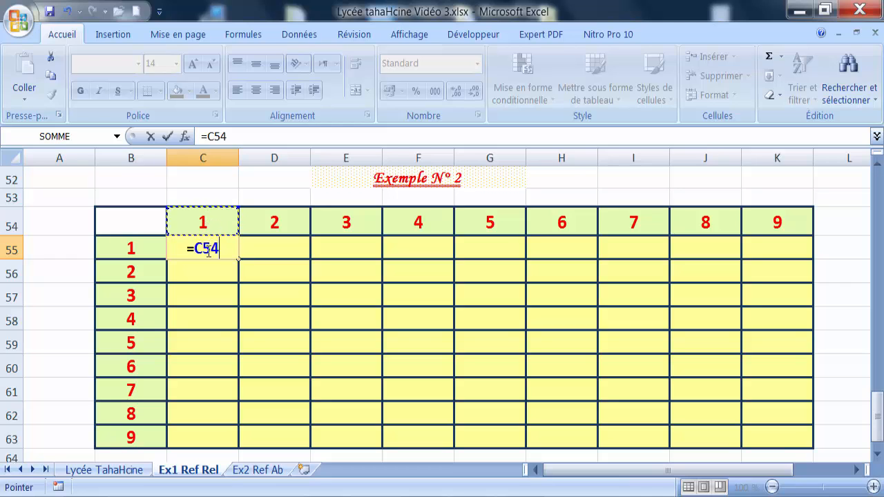
type("*")
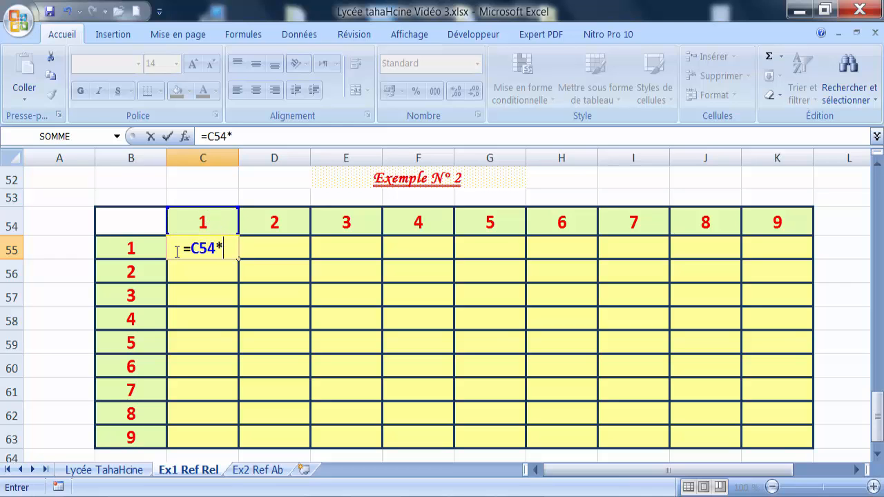
left_click(131, 247)
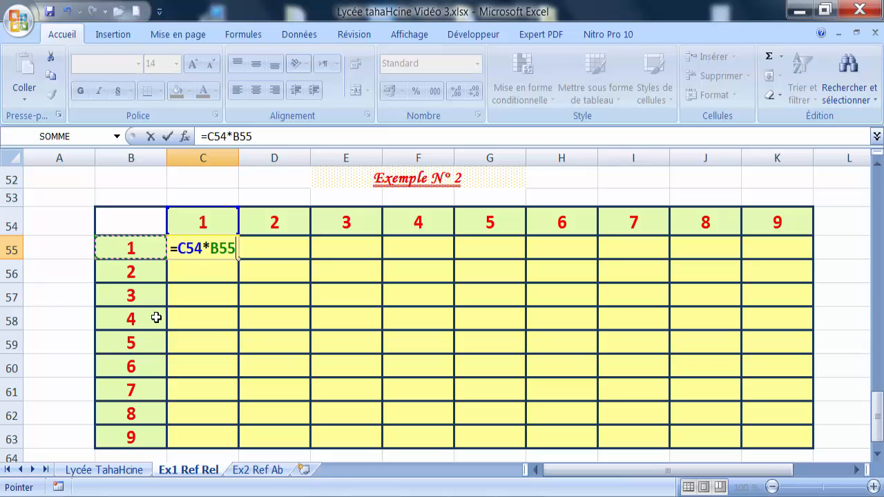
key("Return")
Step: Fill the relative formula from C55 down through C63 to check its copied references, and clear the range C55:C63
left_click(211, 243)
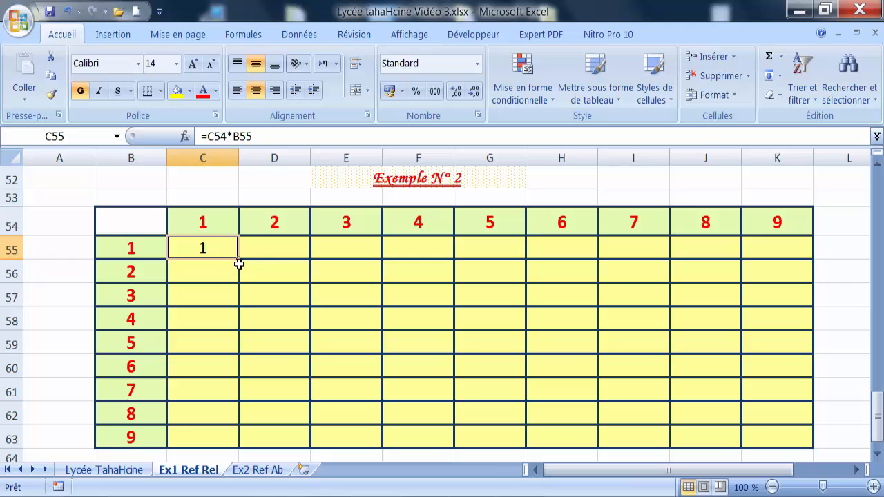
left_click_drag(239, 258, 232, 440)
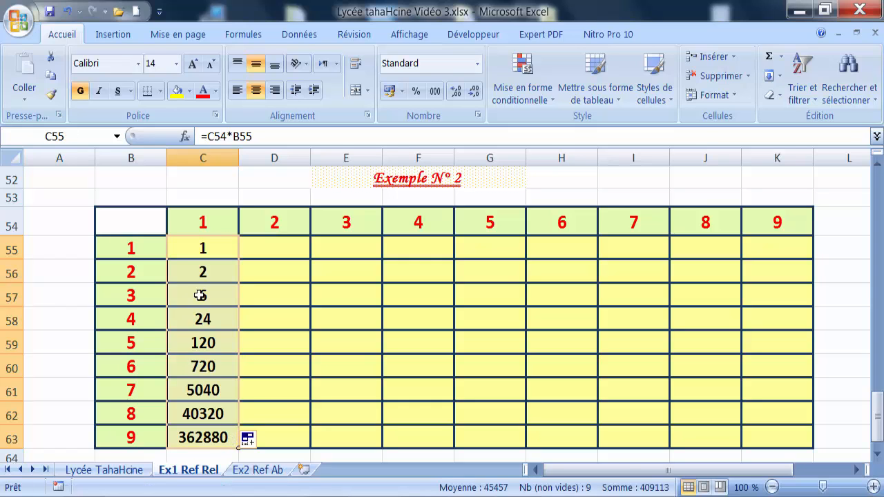
left_click(199, 366)
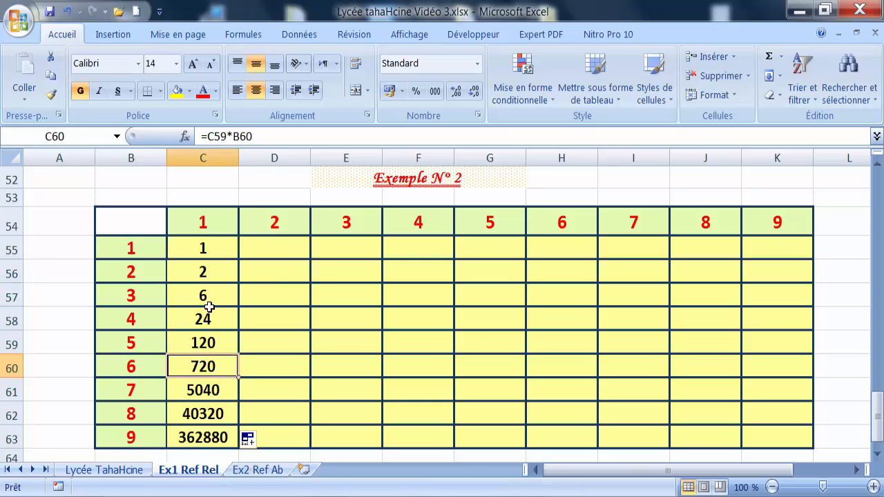
left_click(207, 317)
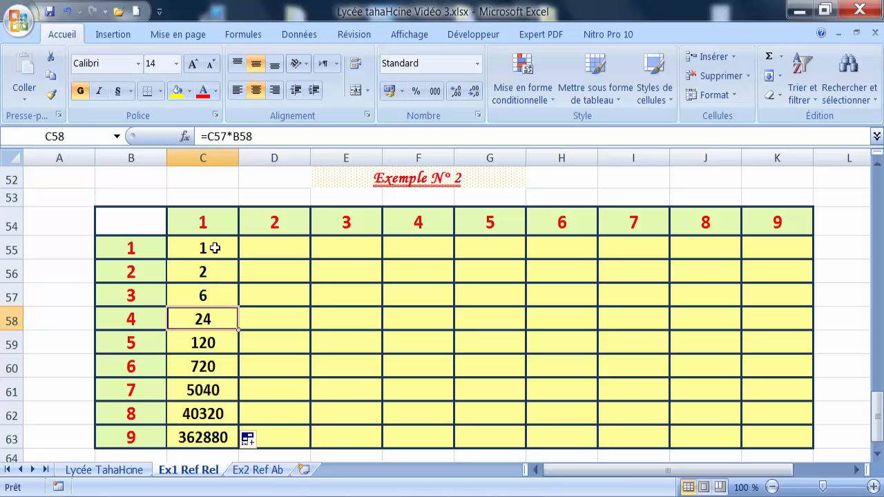
left_click_drag(215, 248, 207, 435)
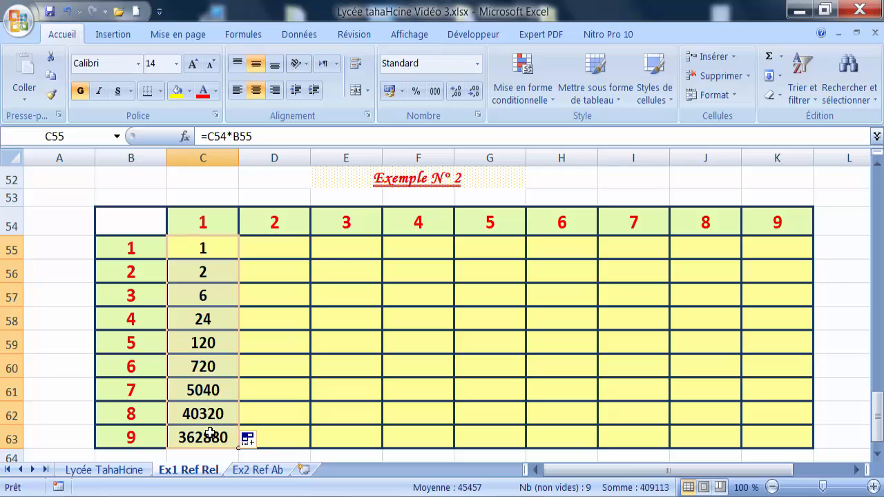
key("Delete")
Step: Multiply the column header C54 by the row header B55 in C55 with the formula =C54*B55
left_click(213, 249)
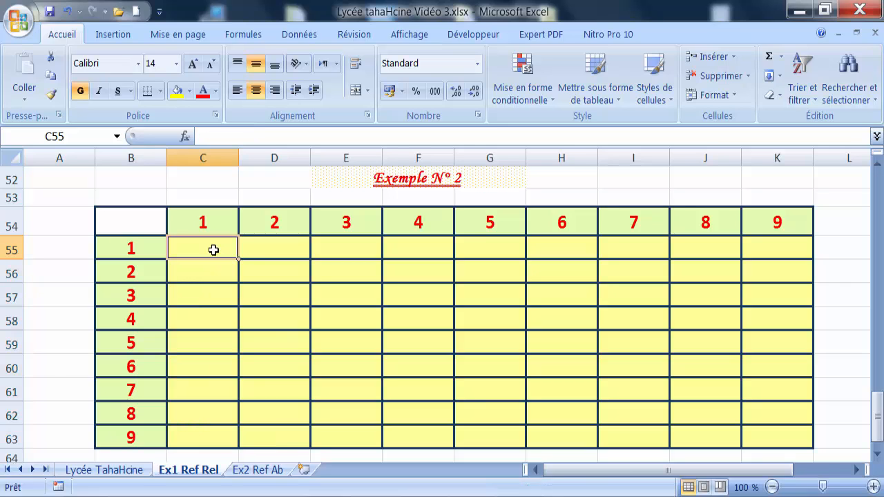
type("=")
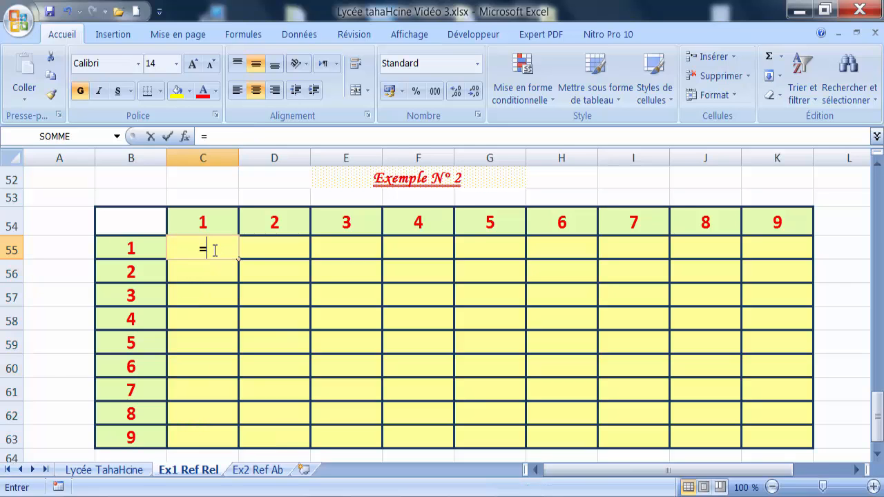
left_click(217, 222)
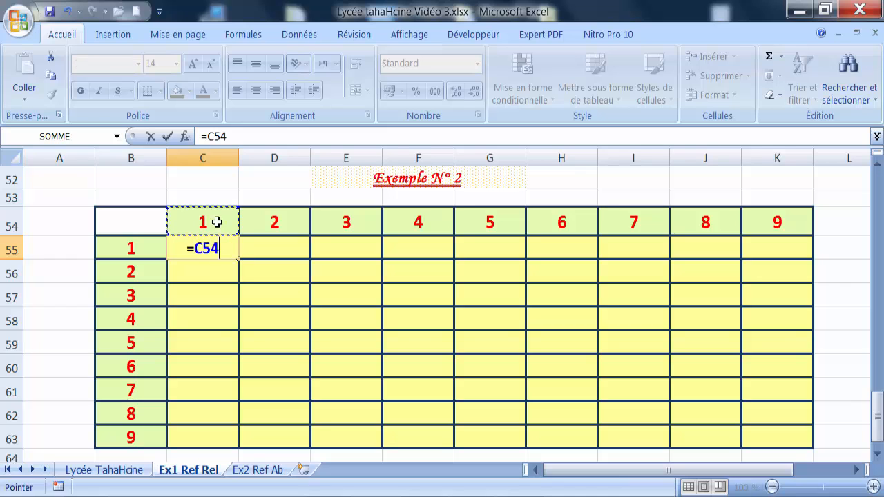
type("*")
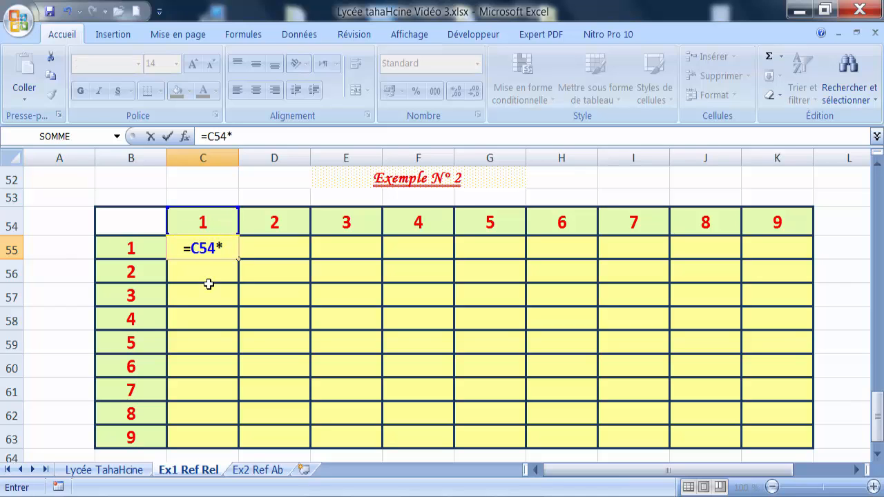
left_click(144, 251)
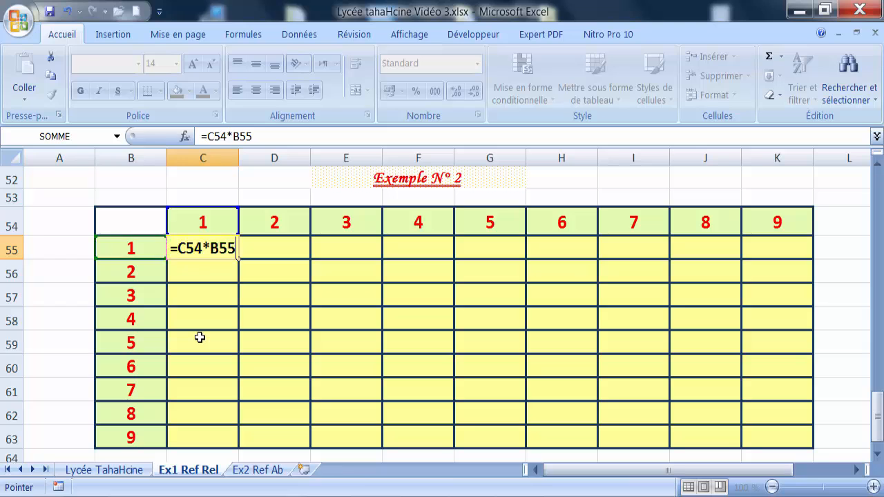
key("ctrl+Return")
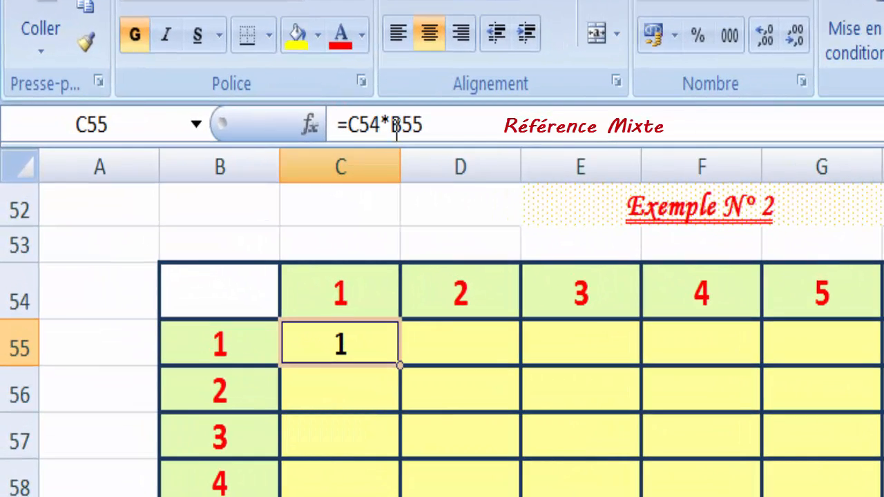
Step: Convert the formula in C55 to mixed references so it reads =C$54*$B55
left_click(359, 125)
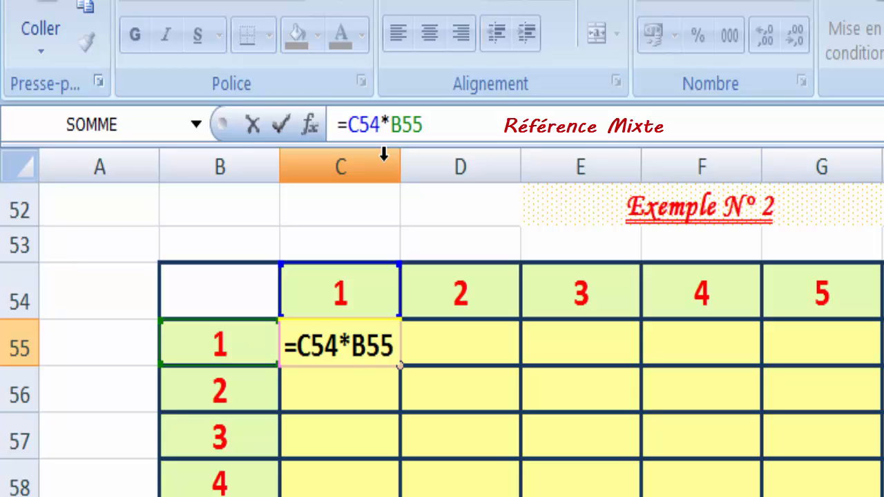
type("$")
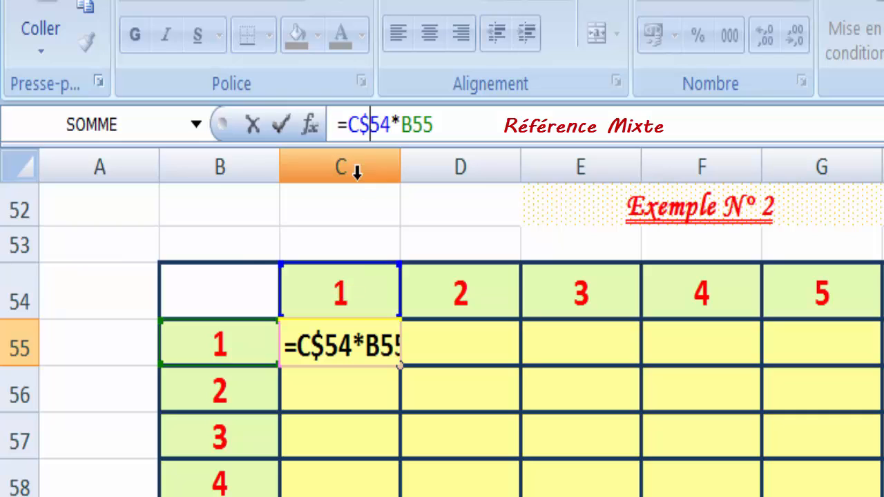
left_click(400, 124)
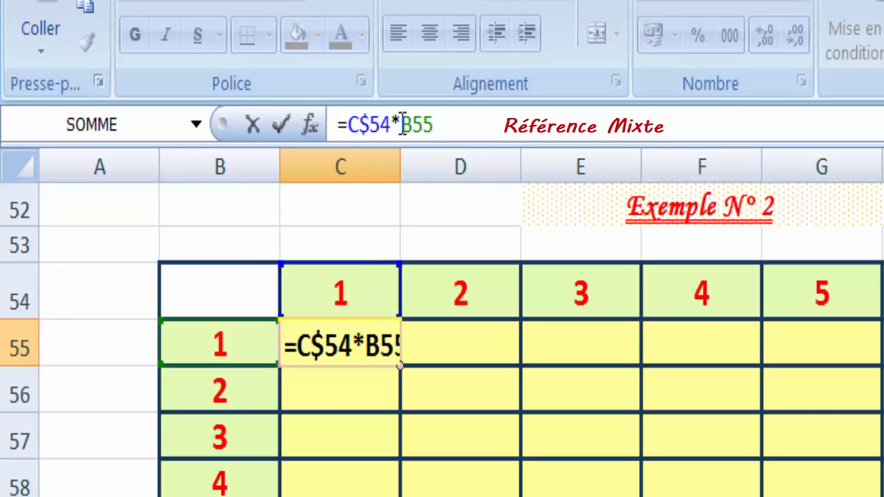
type("$")
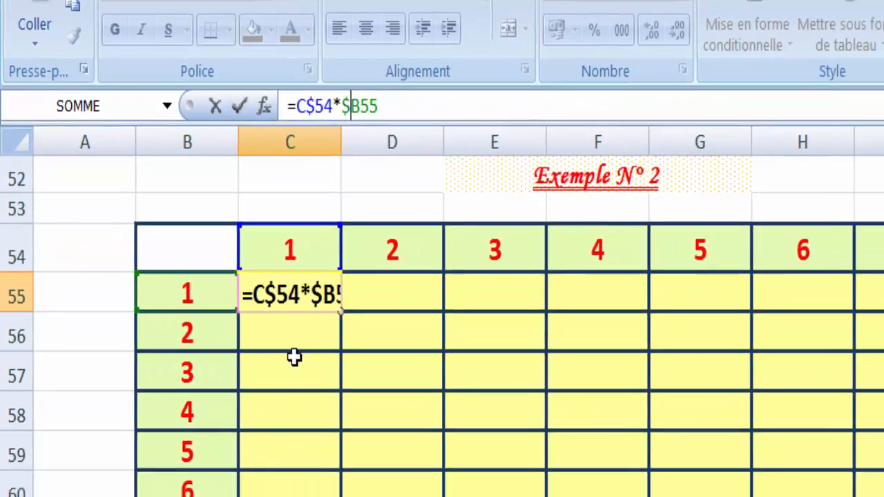
key("Return")
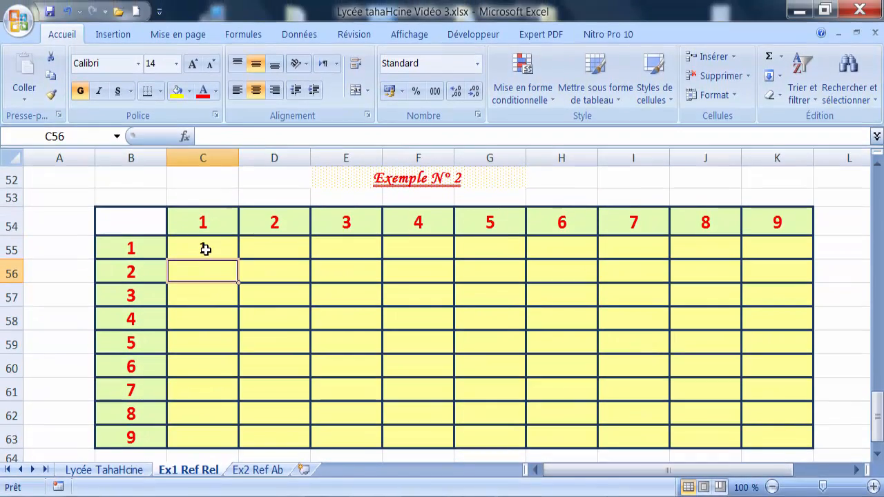
Step: Fill the mixed-reference formula from C55 down through C63 and compare the formulas in C55 and C63
left_click(205, 227)
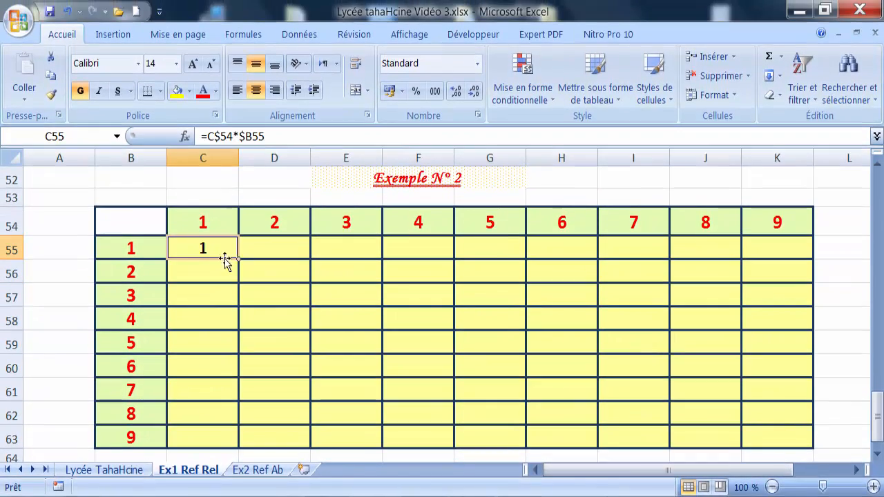
left_click_drag(237, 258, 221, 441)
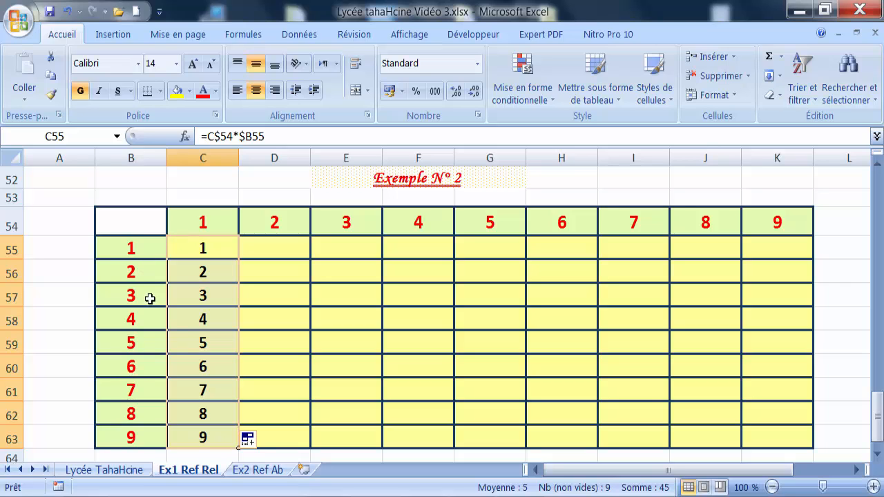
left_click(212, 221)
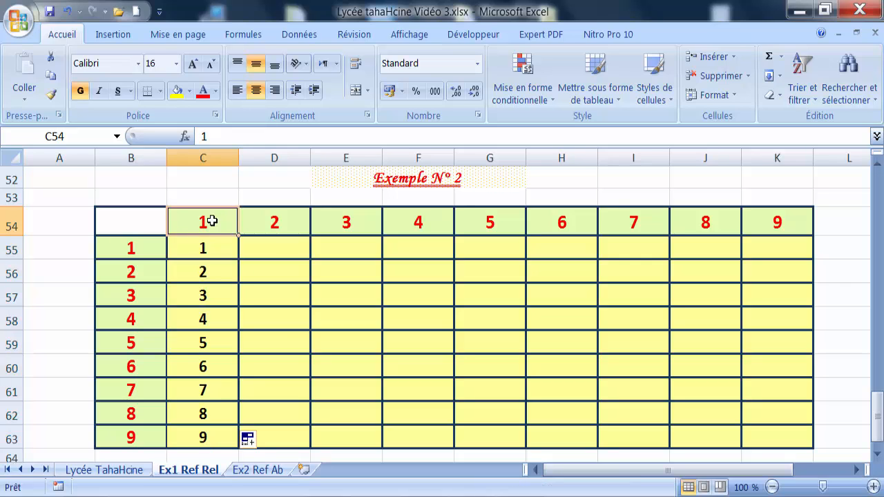
left_click(207, 247)
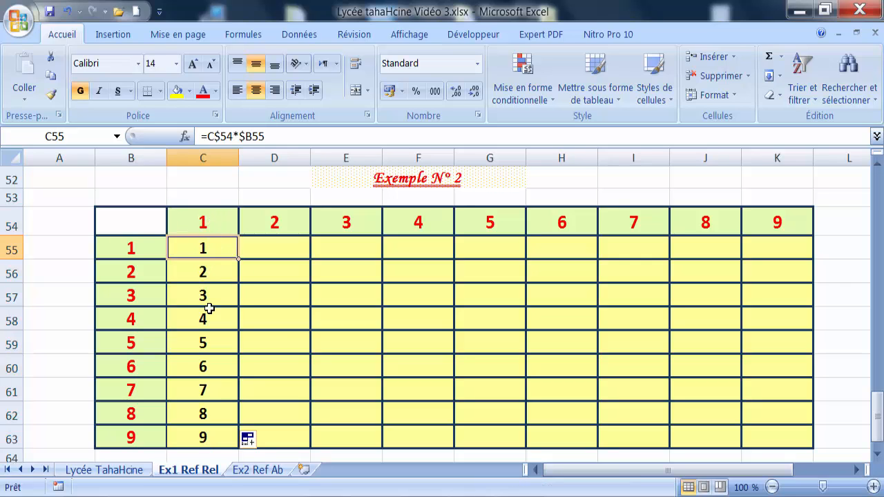
left_click(207, 436)
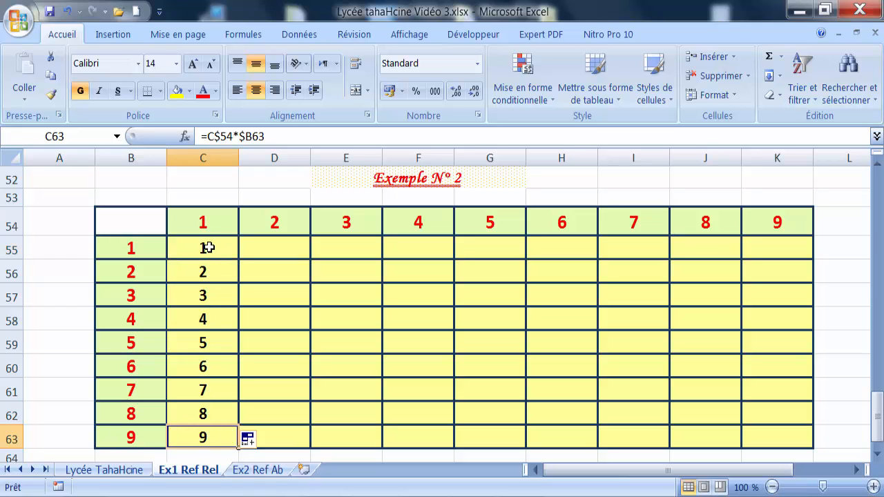
Step: Fill the formulas in C55:C63 across through column K and check the formula in K63
left_click_drag(209, 248, 203, 430)
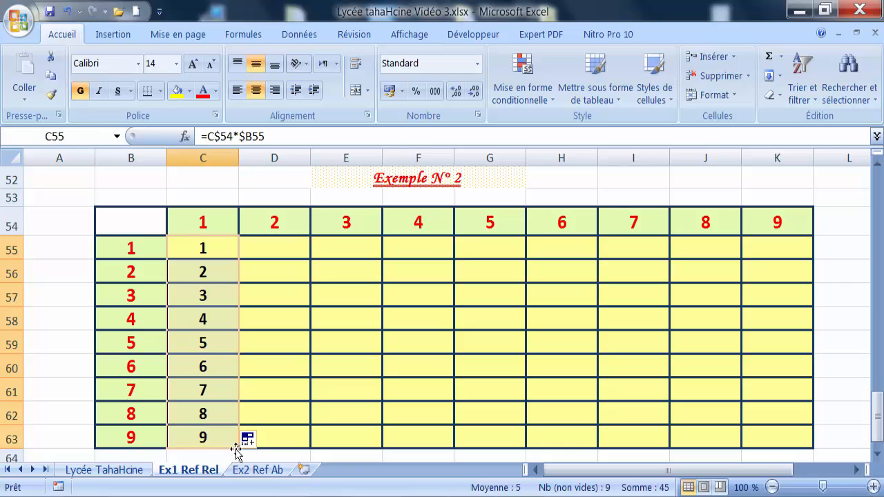
left_click_drag(238, 449, 381, 448)
left_click_drag(478, 446, 794, 448)
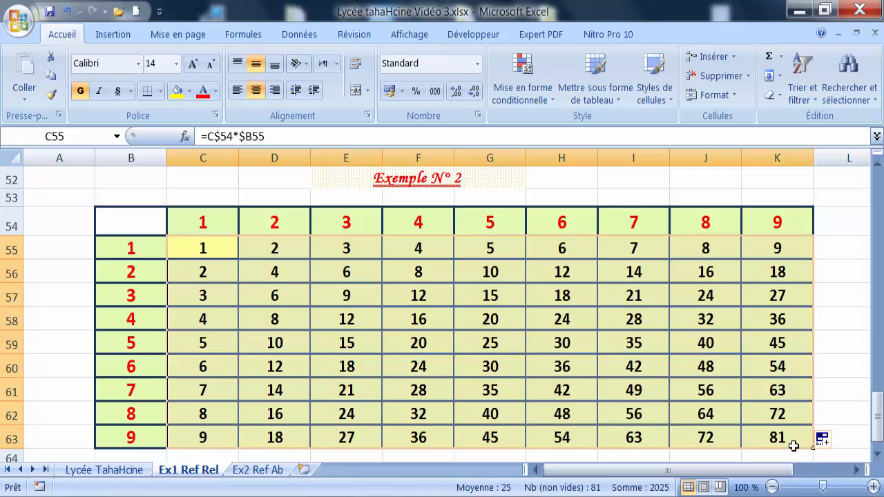
left_click(779, 443)
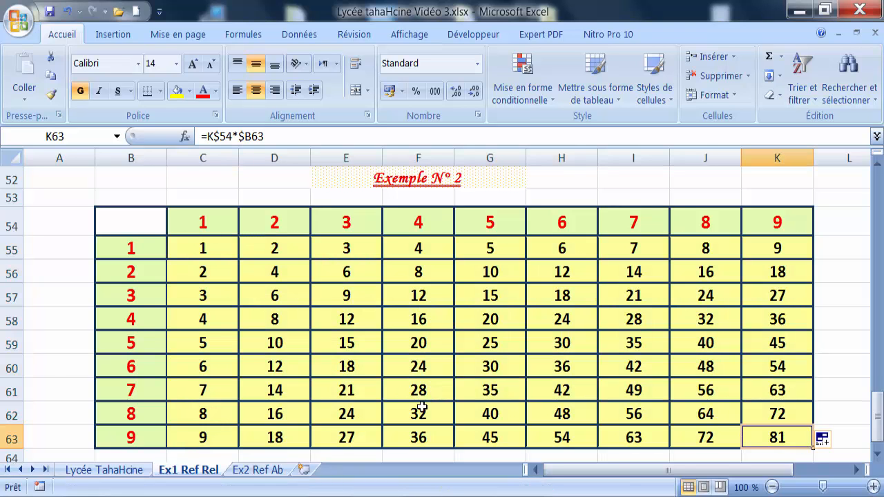
Step: Change the column header in E54 to 34 to test the multiplication table's formulas
left_click(340, 220)
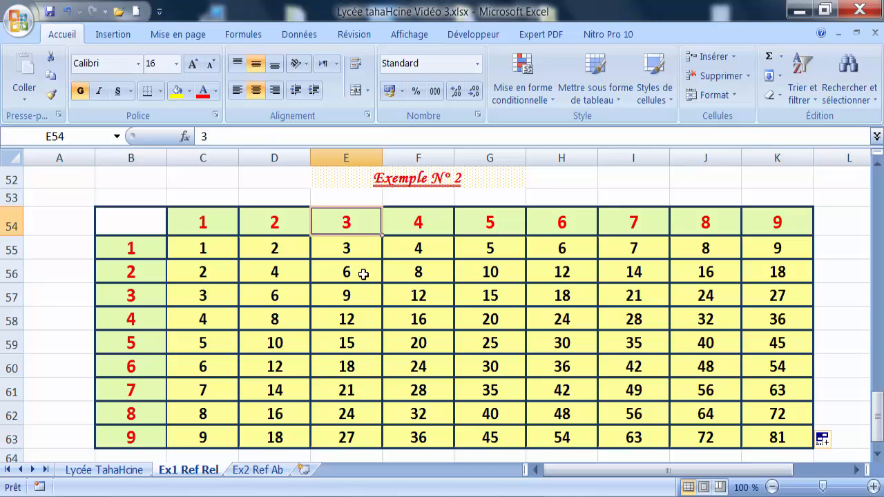
type("34")
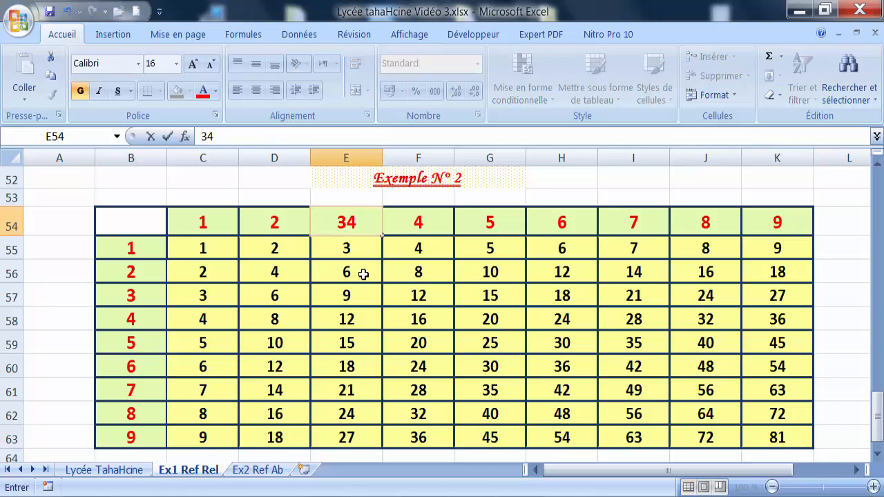
left_click(447, 221)
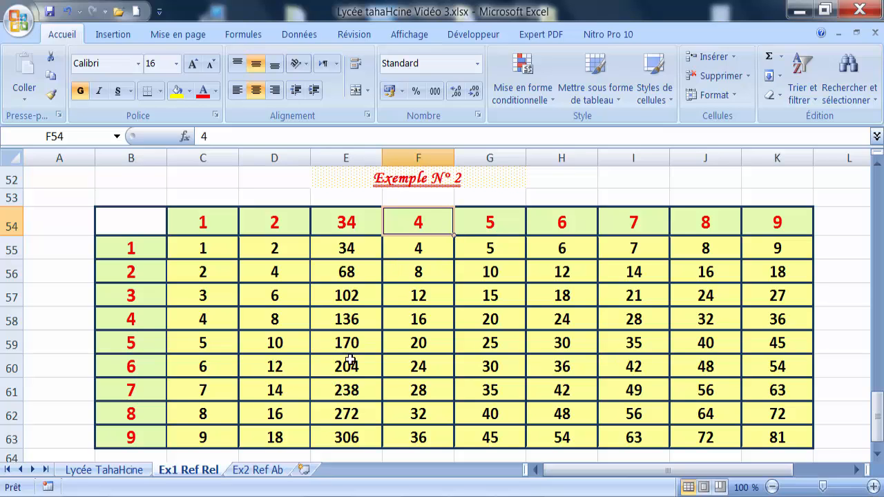
left_click(553, 226)
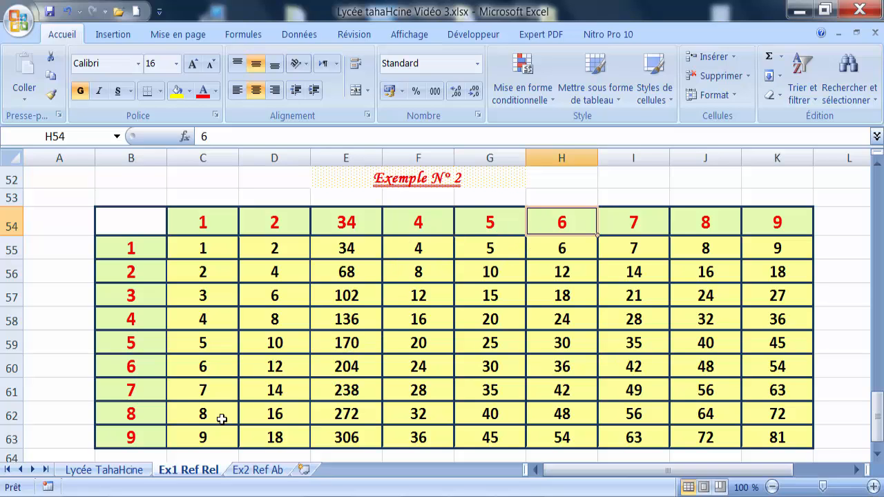
Step: Change the column header in H54 to 60 and check the mixed-reference formula in C55
type("60")
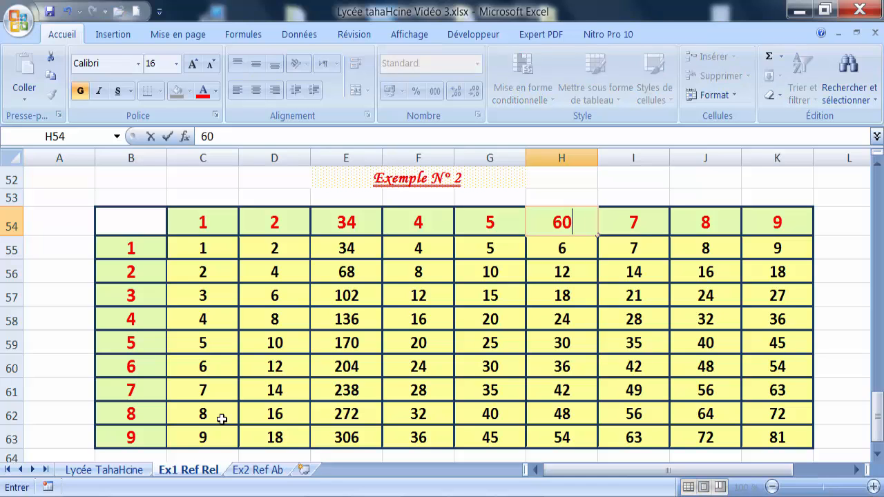
left_click(642, 228)
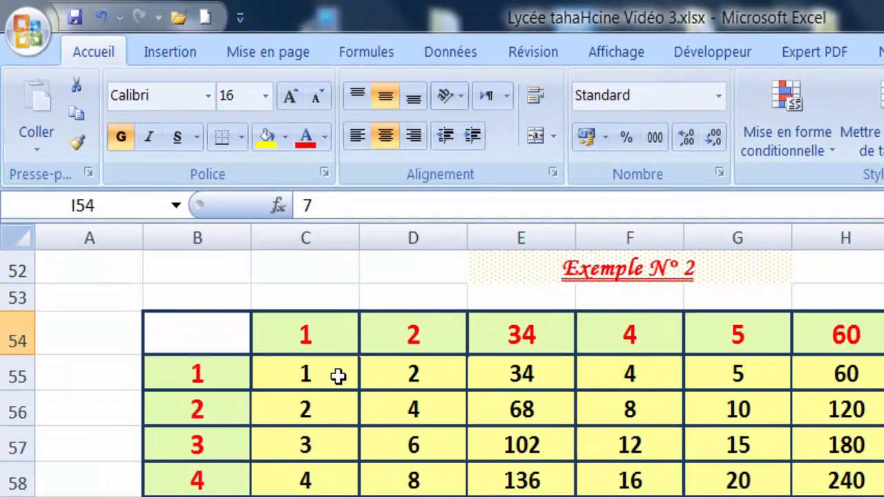
left_click(338, 375)
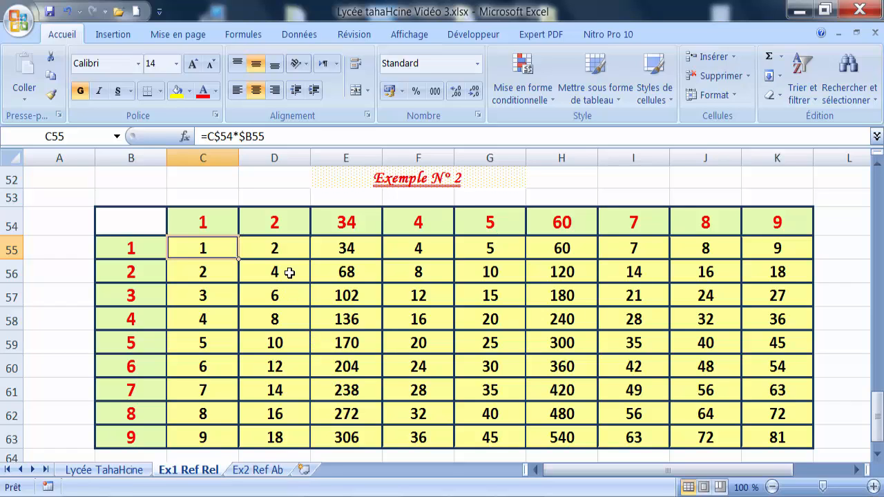
Step: On the Ex2 Ref Ab sheet, correct the title in B1 to "Articles achetés depuis un magasin d'Electromenager"
left_click(255, 474)
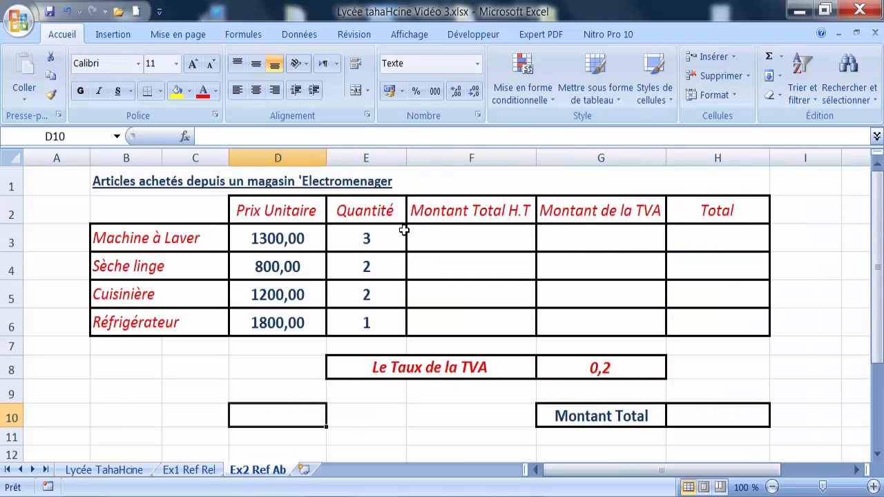
left_click(457, 237)
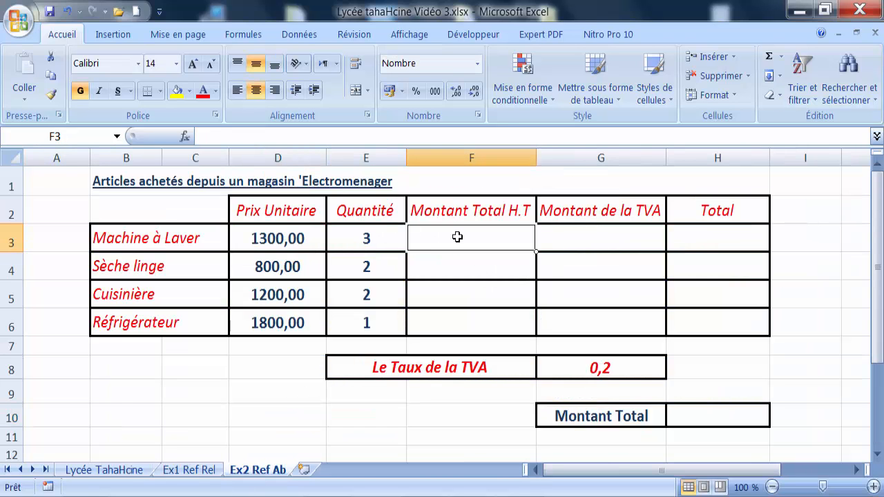
left_click(738, 384)
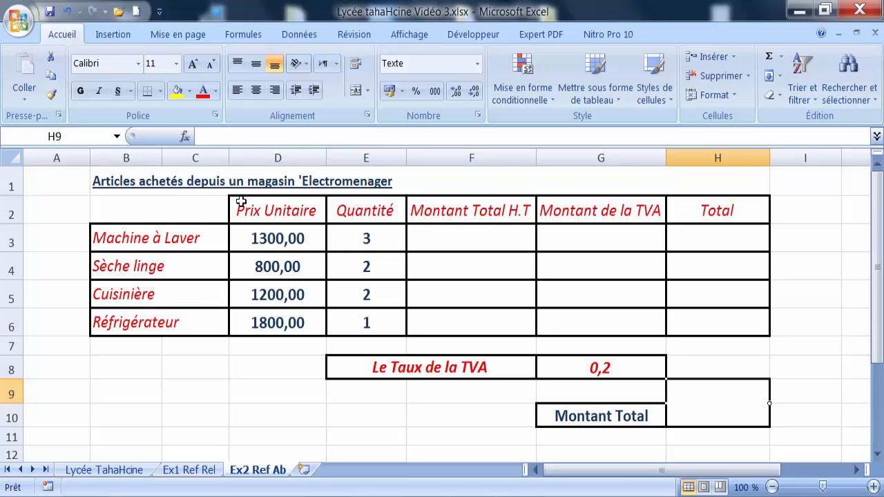
double_click(301, 182)
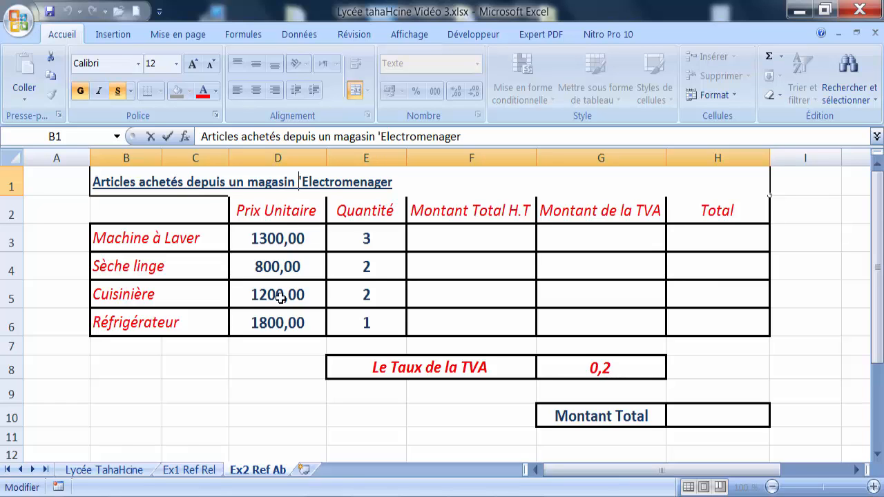
type("d")
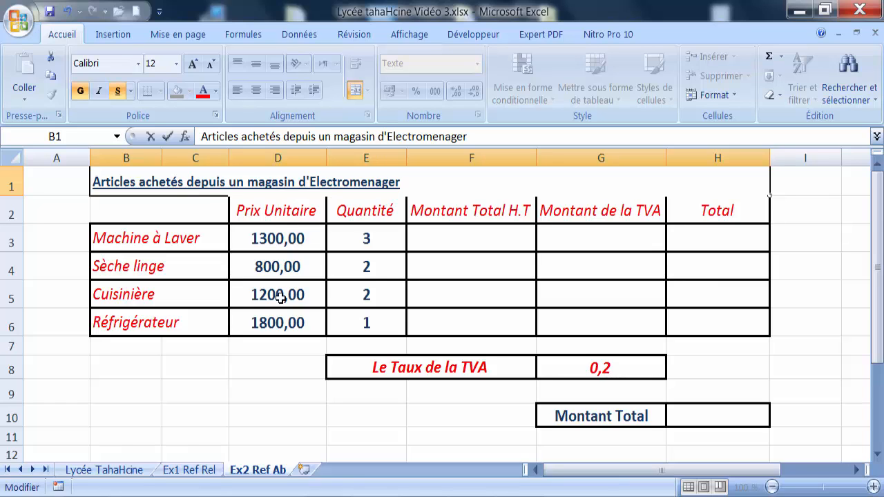
left_click(203, 240)
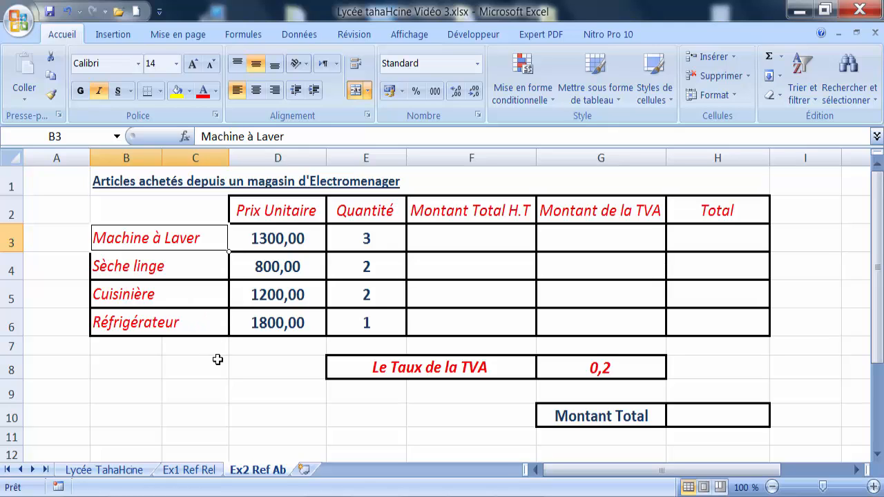
left_click(290, 238)
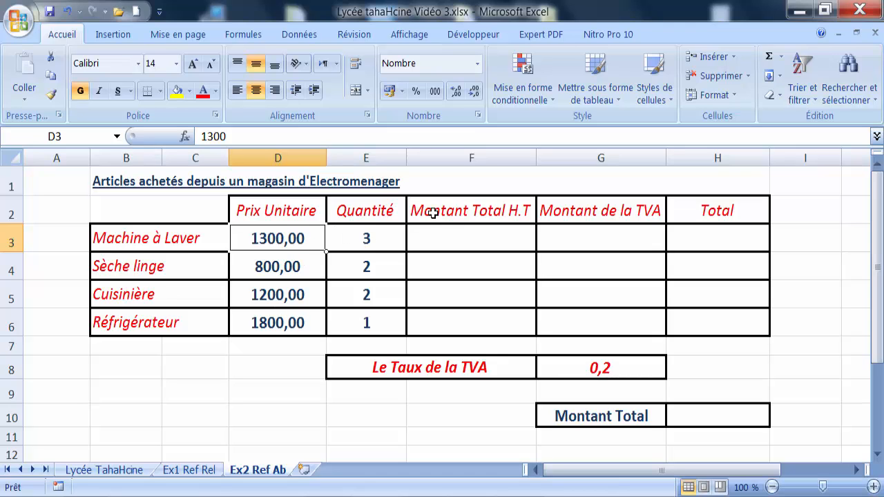
left_click(452, 242)
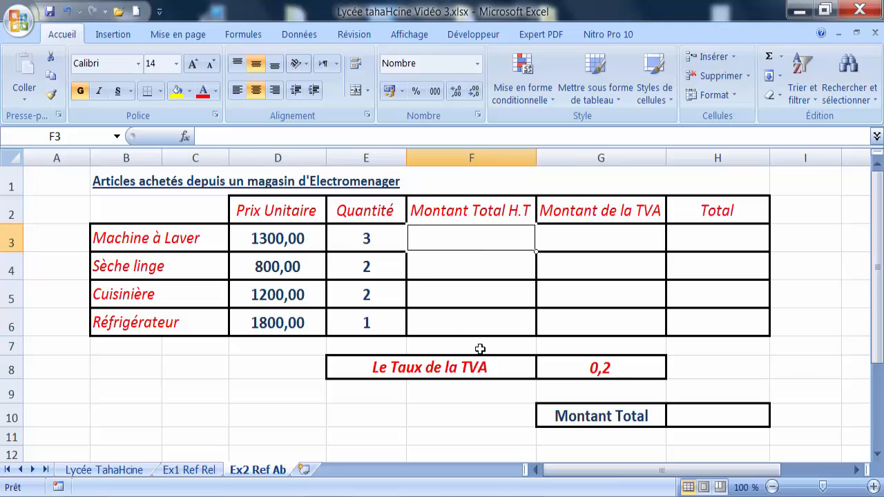
left_click(622, 371)
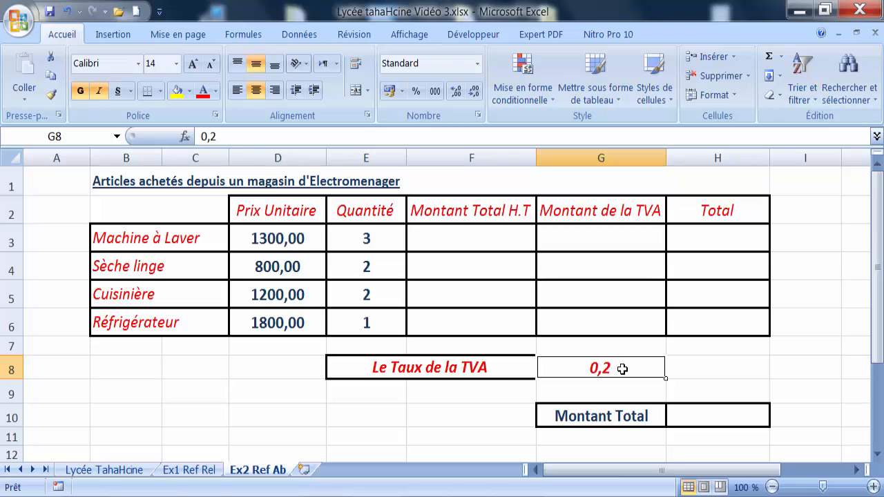
left_click(500, 212)
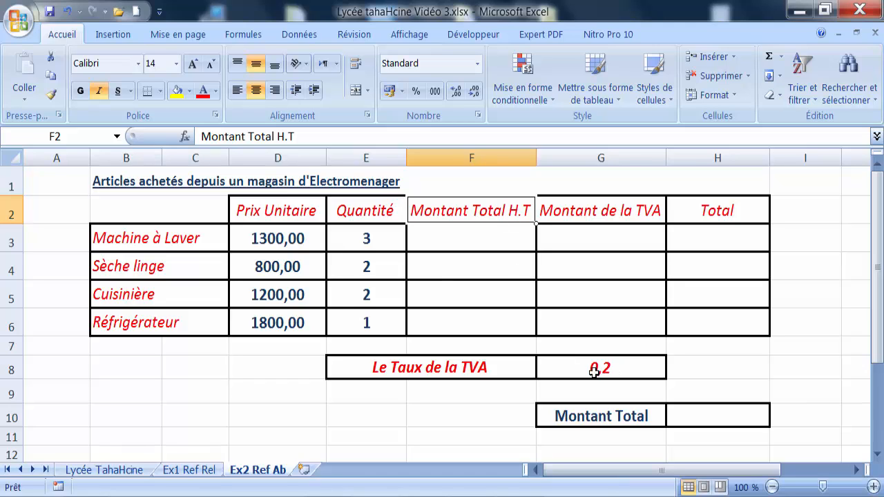
Step: Format the VAT rate in G8 as a percentage (Pourcentage)
left_click(619, 371)
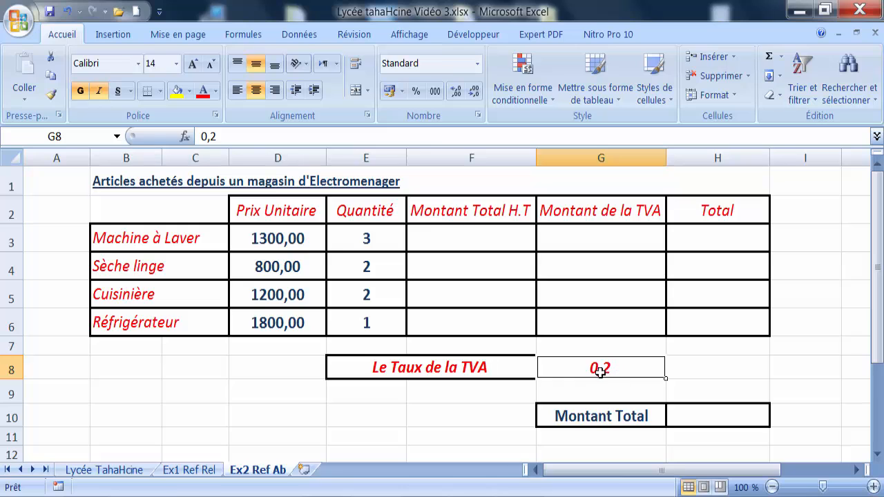
right_click(613, 371)
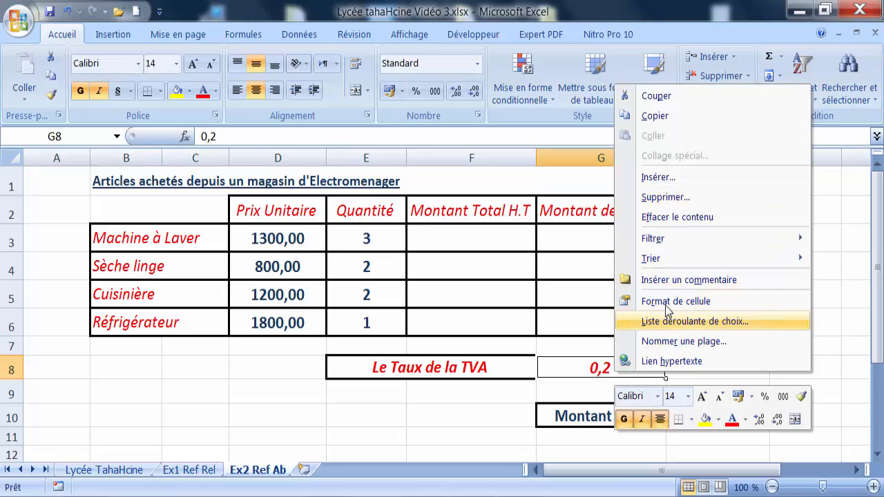
left_click(671, 301)
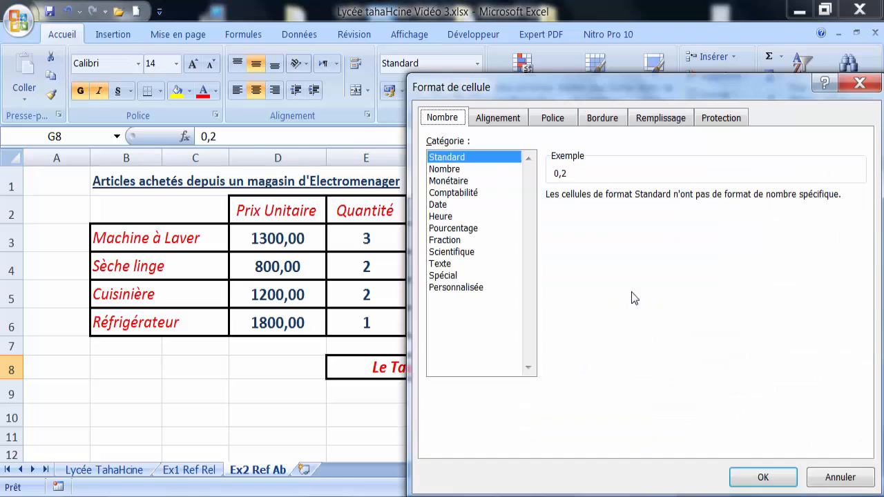
left_click(456, 228)
left_click(762, 478)
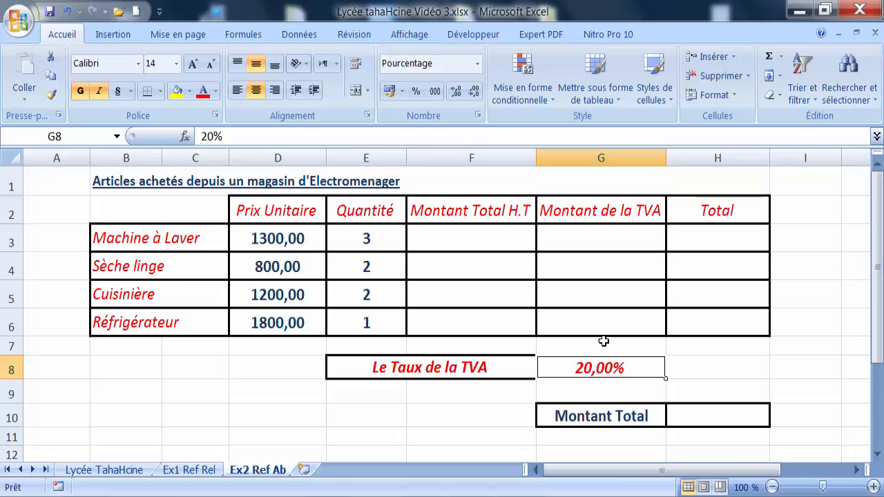
left_click(471, 241)
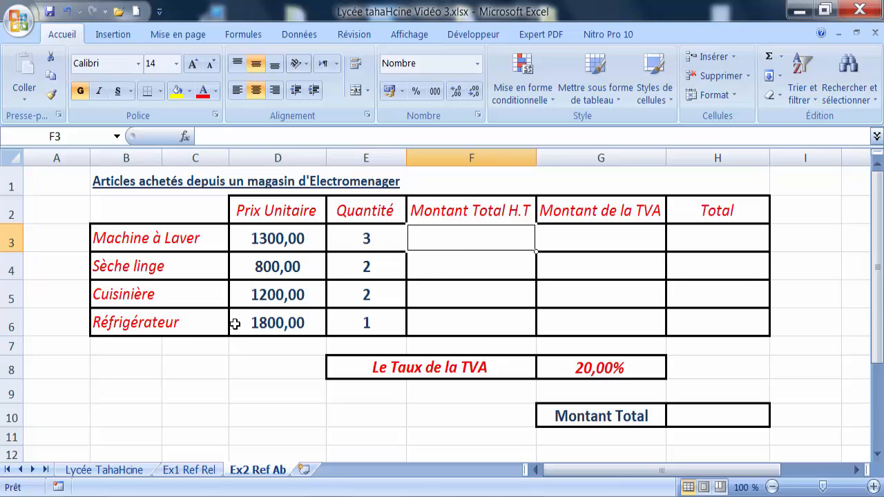
left_click(596, 235)
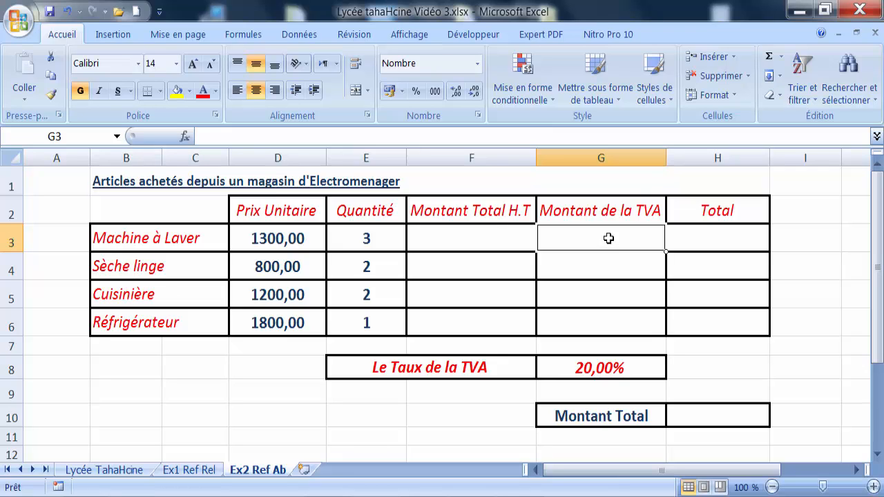
left_click(507, 237)
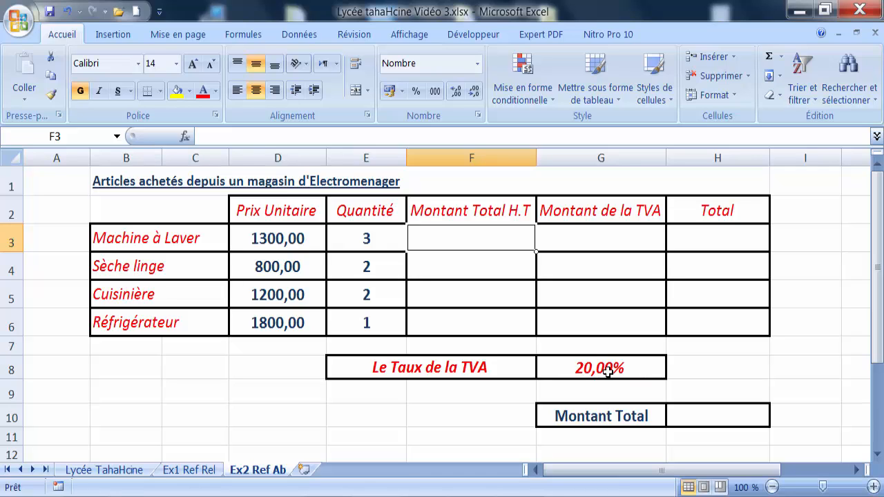
left_click(607, 243)
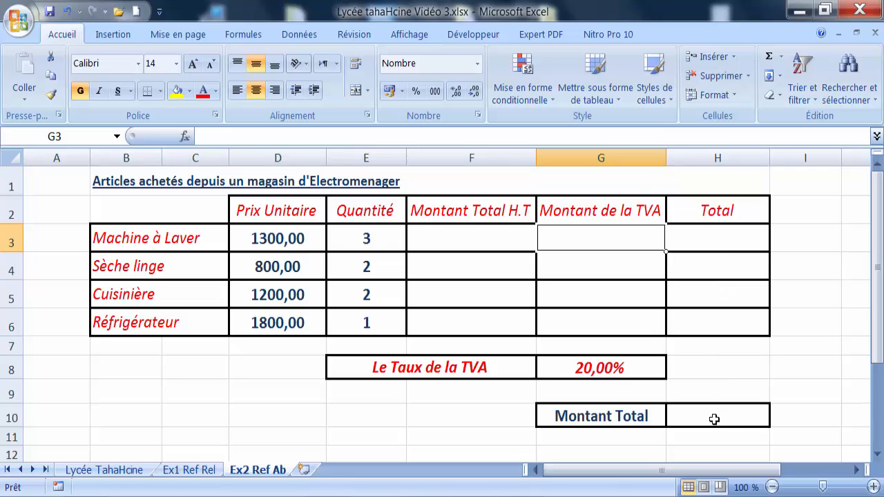
Step: Enter the formula =D3*E3 in F3 to calculate the washing machine's total before tax
left_click(478, 234)
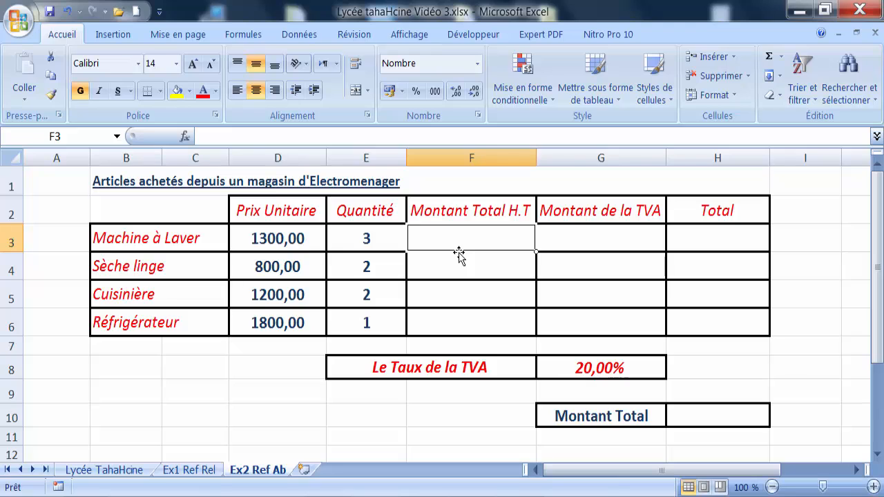
type("=")
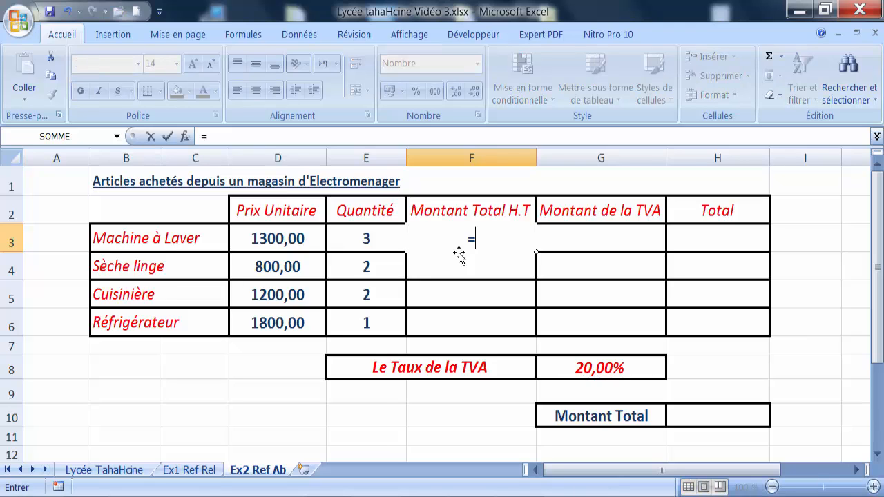
left_click(276, 238)
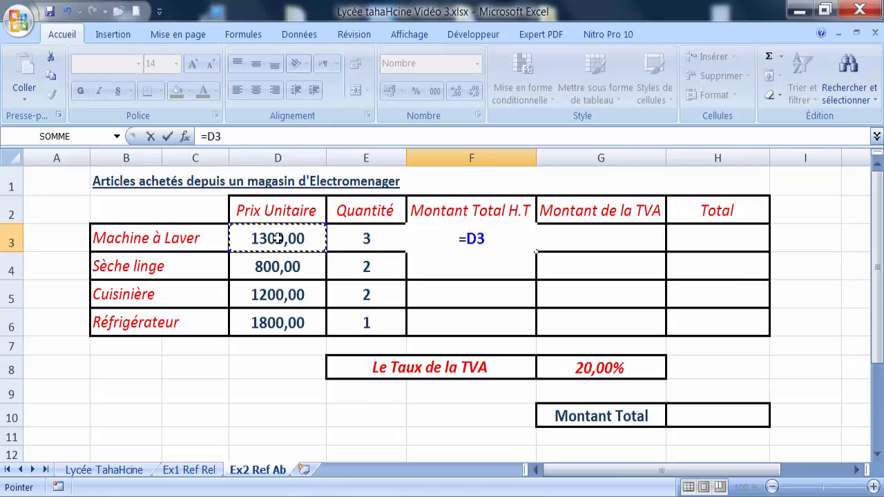
type("*")
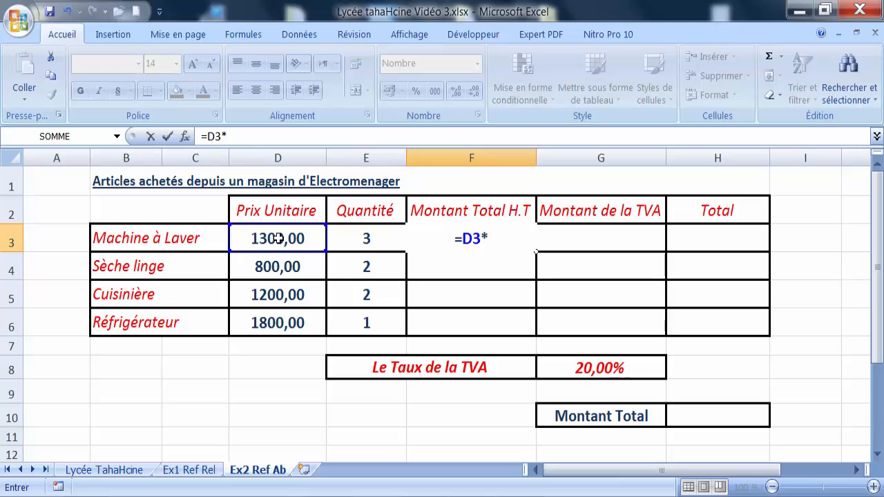
left_click(348, 240)
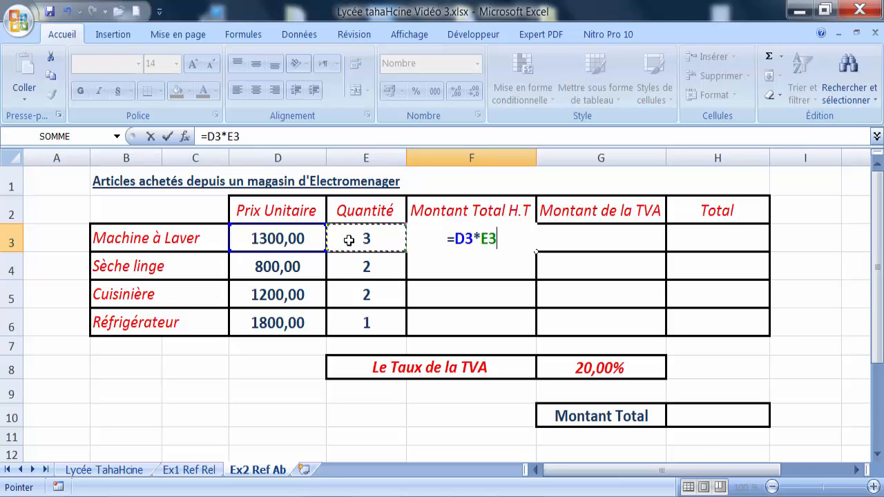
key("Return")
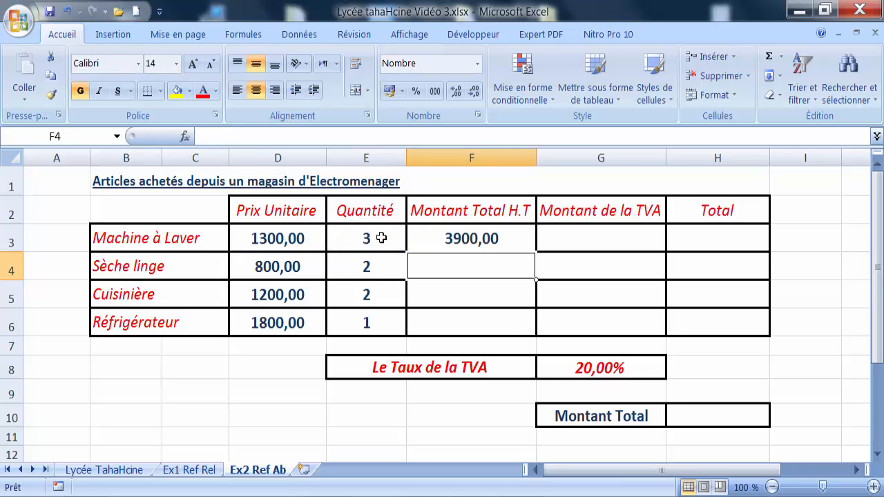
Step: Fill the formula from F3 down through F6 and check the copied formula in F5
left_click(460, 236)
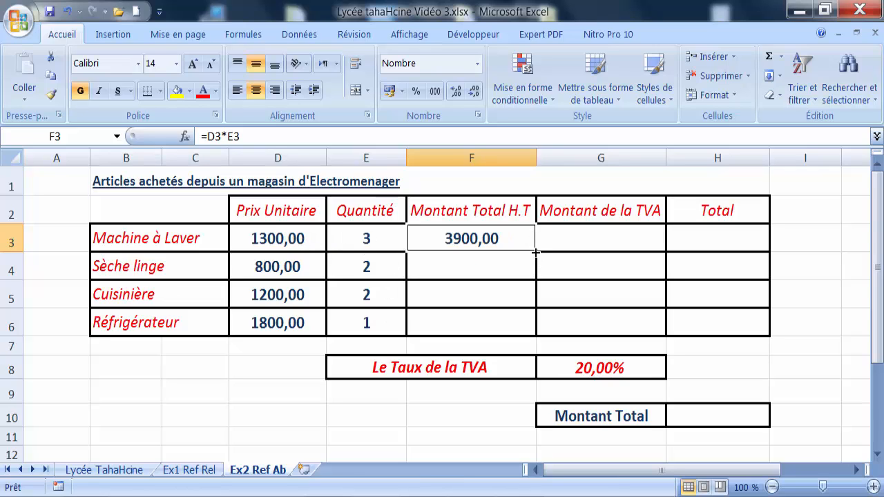
left_click_drag(535, 252, 532, 327)
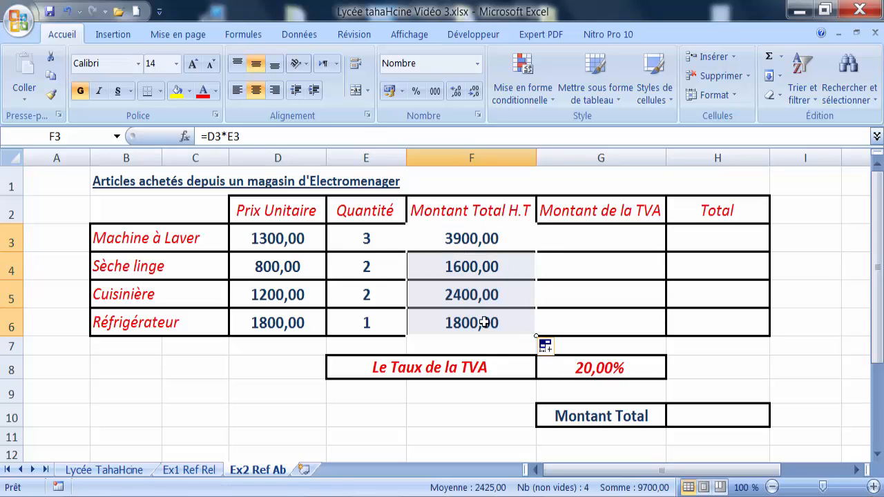
left_click(469, 294)
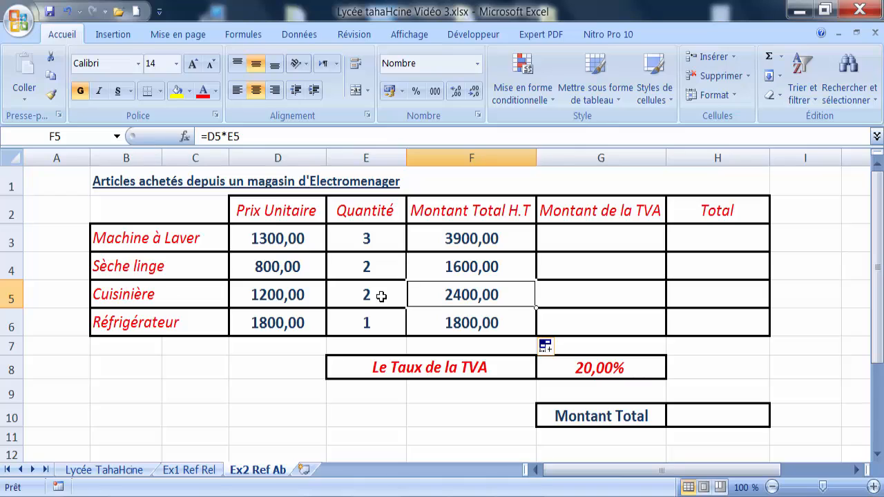
Step: Enter the formula =F3*G8 in G3 to calculate the washing machine's VAT amount
left_click(576, 236)
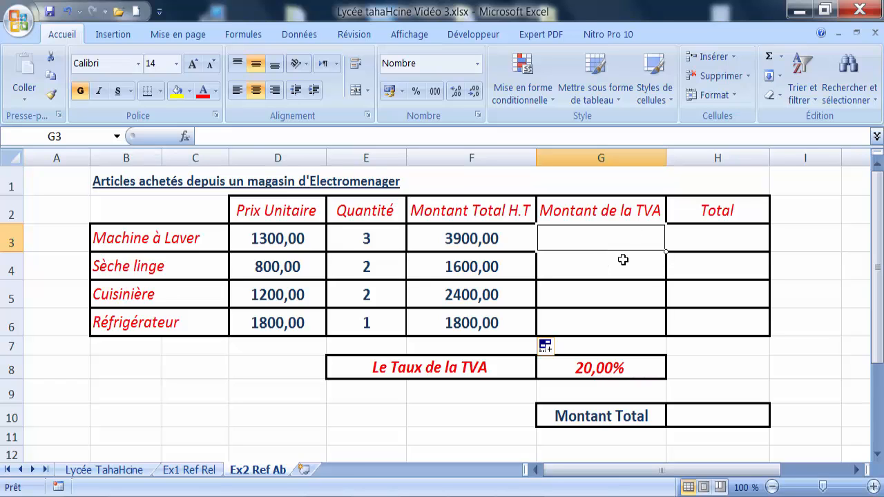
type("=")
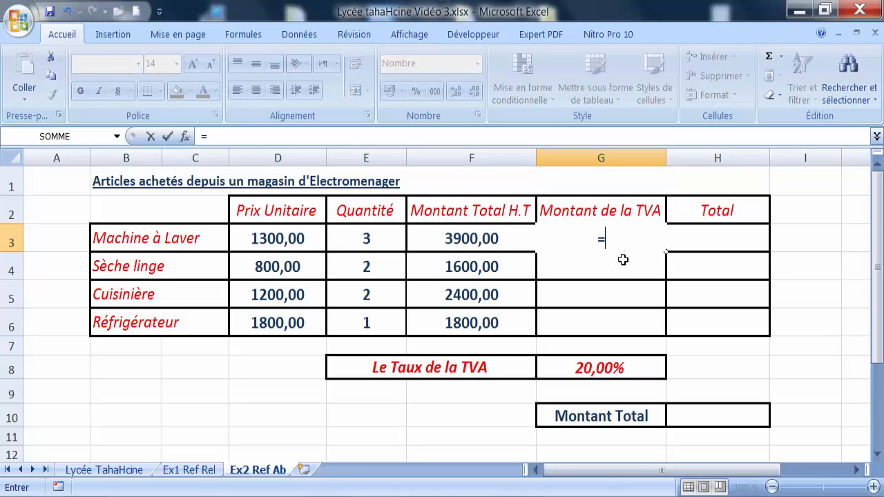
left_click(509, 247)
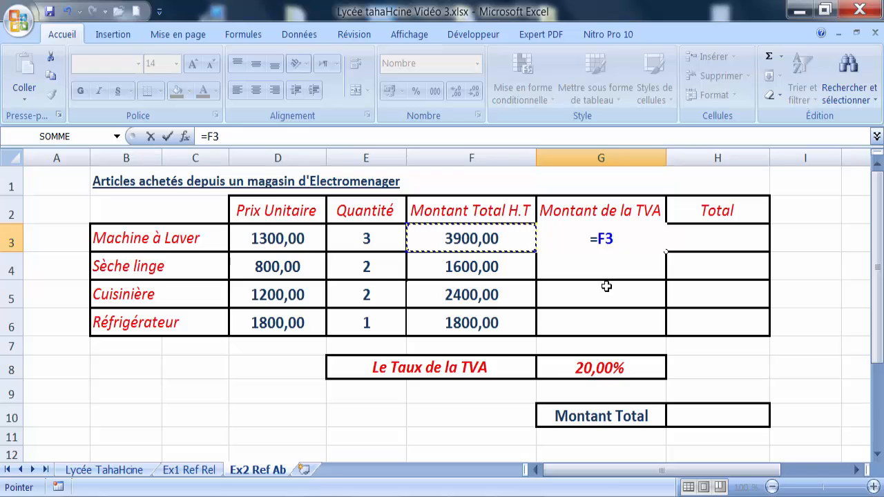
type("*")
left_click(607, 368)
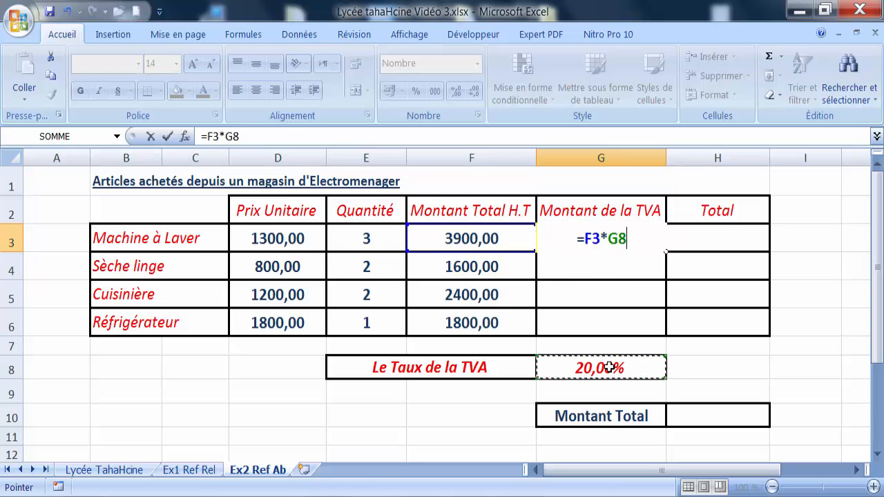
key("Return")
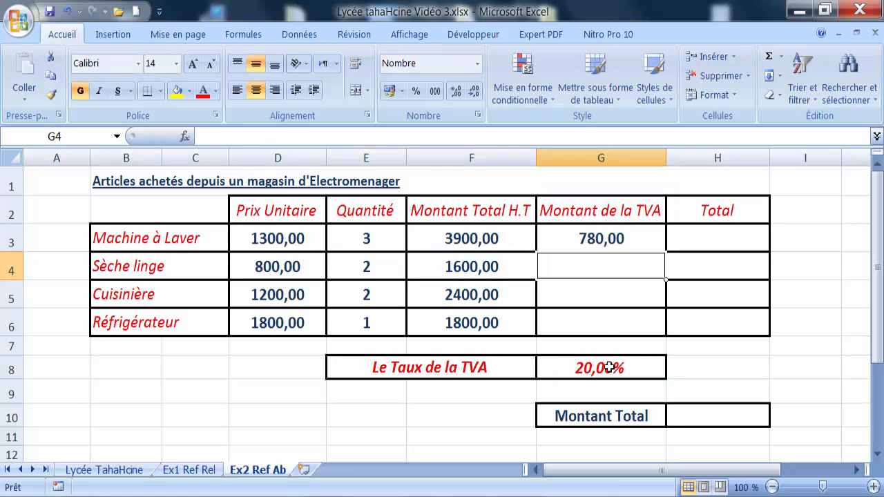
Step: Fill the relative VAT formula from G3 down through G6 and check which cells the copy in G4 refers to
left_click(639, 239)
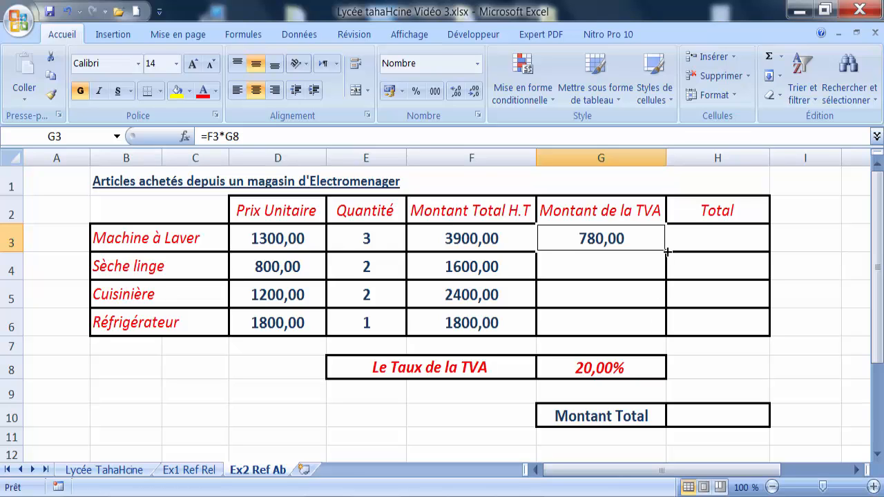
left_click_drag(666, 252, 659, 330)
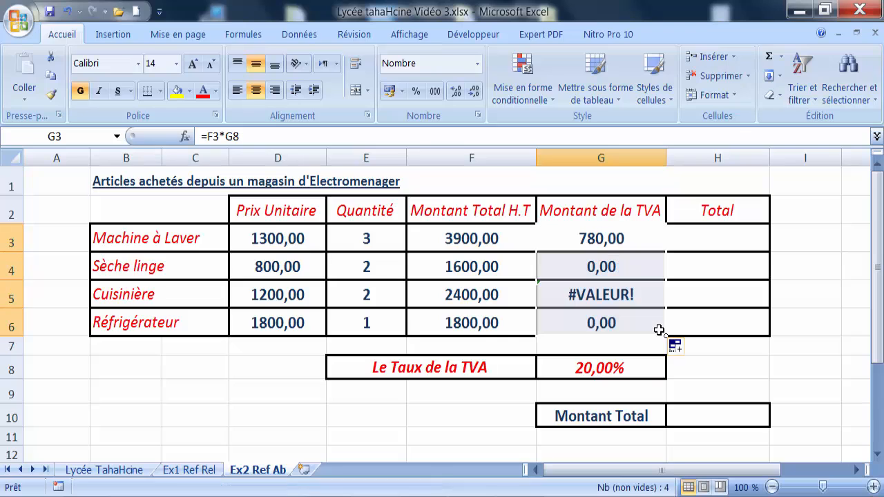
left_click(638, 262)
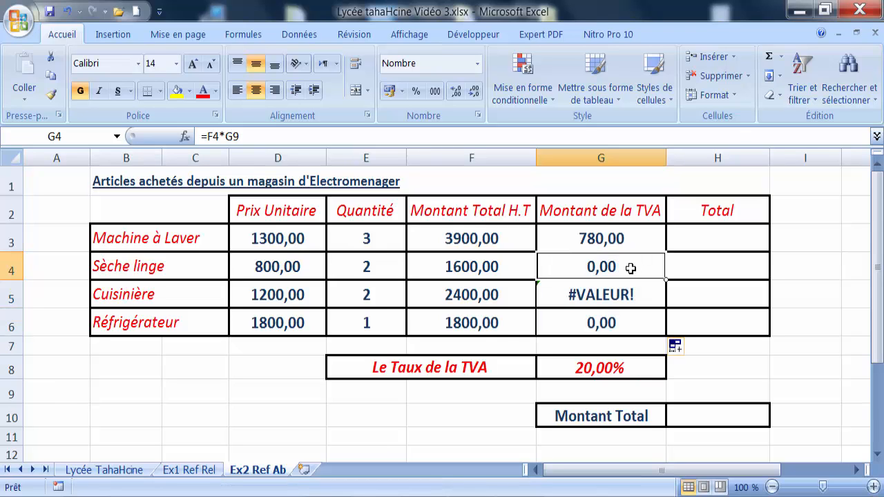
left_click(503, 269)
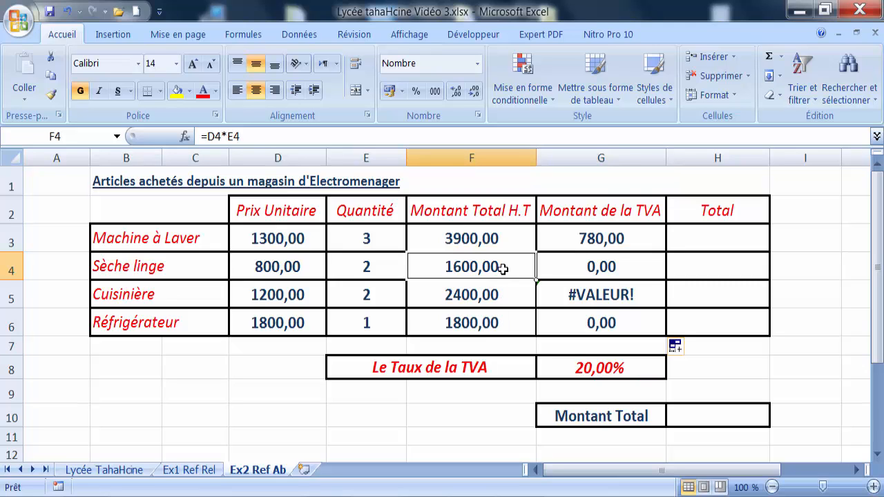
left_click(611, 390)
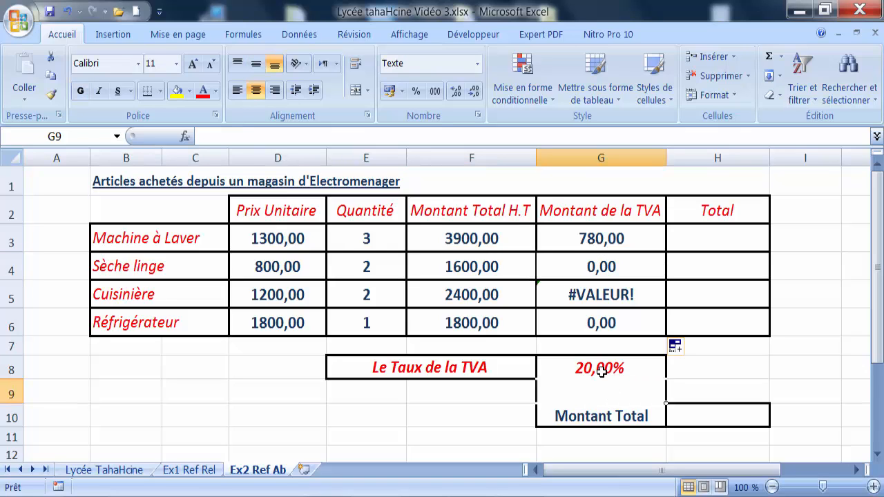
Step: Compare the VAT formulas in G3, G4 and G5 with the rate cell G8 and the cell below it
left_click(600, 239)
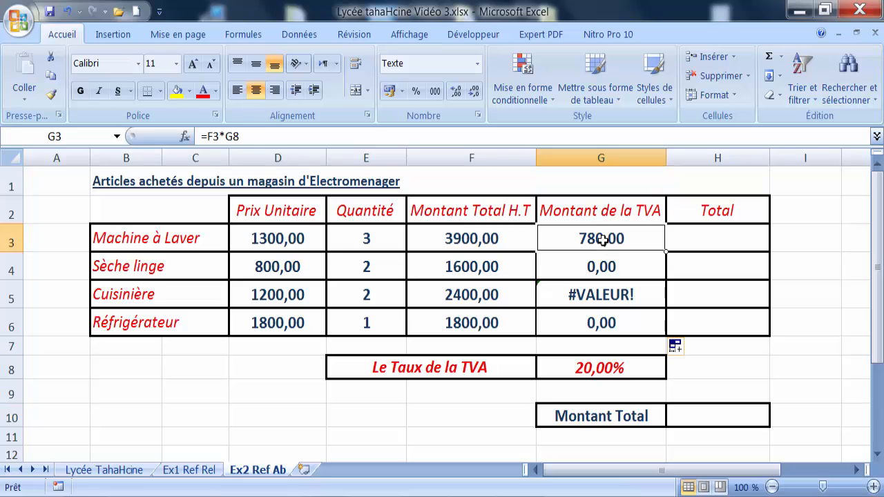
left_click(600, 371)
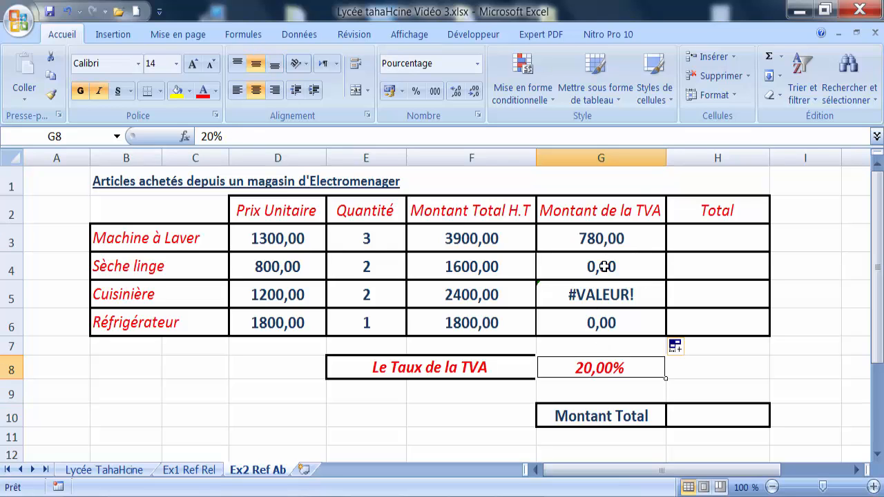
left_click(602, 267)
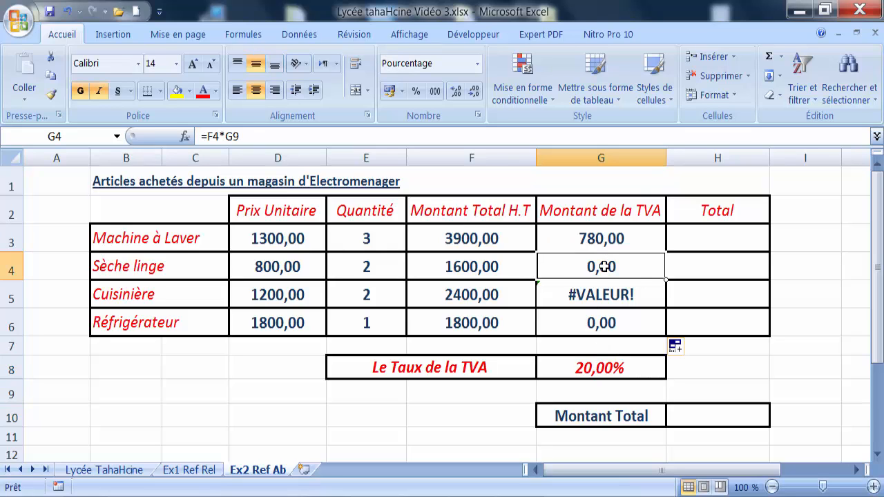
left_click(603, 389)
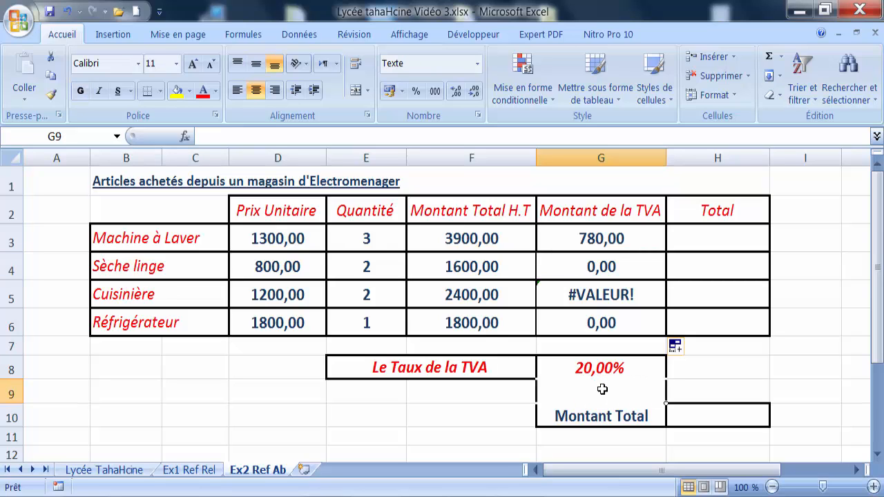
left_click(605, 291)
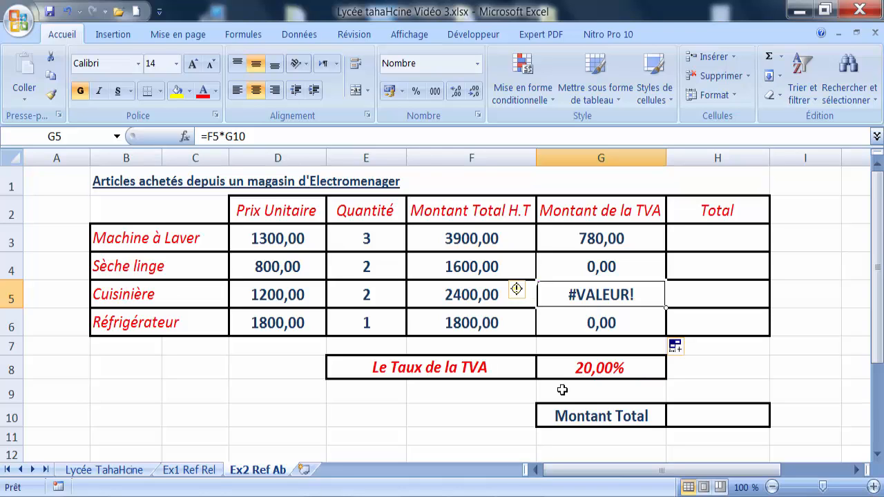
Step: Try replacing the Montant Total label in G10 with 908 to test the formula in G5, and undo the entry
left_click(601, 421)
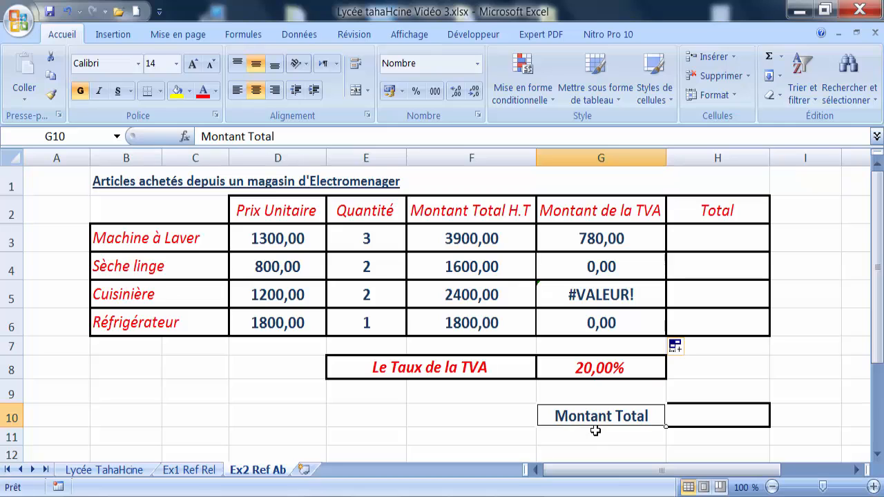
key("BackSpace")
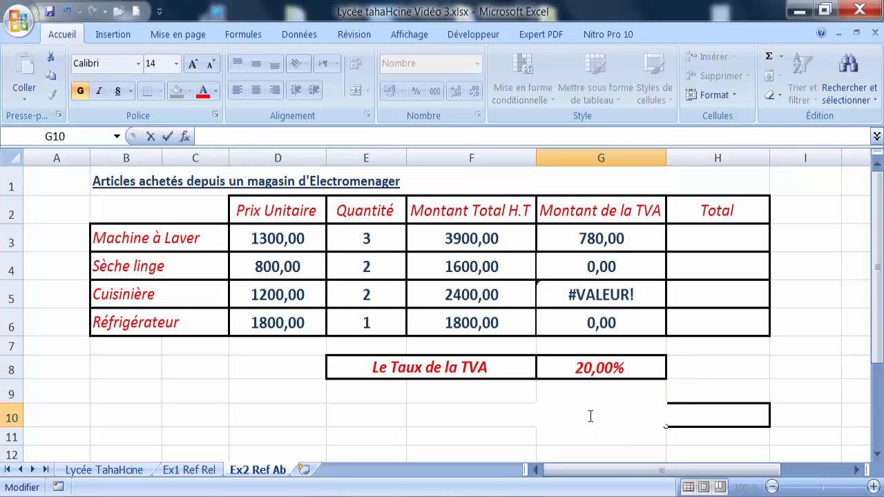
type("908")
left_click(720, 399)
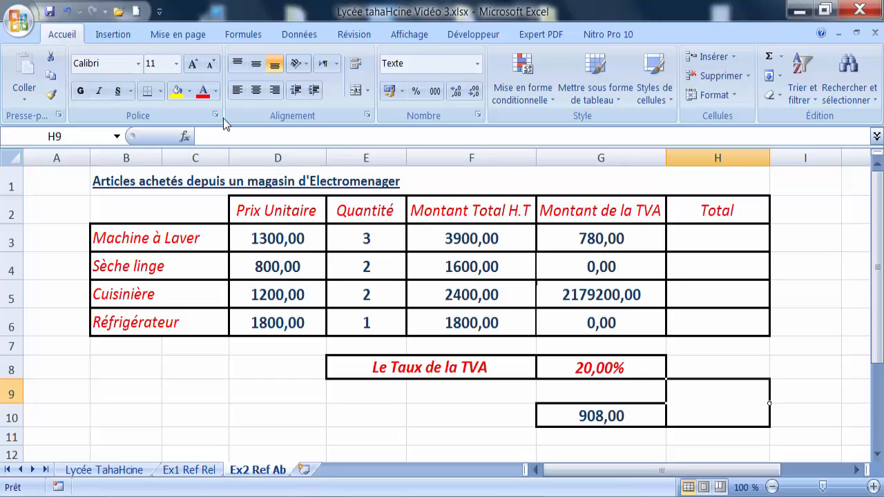
left_click(68, 13)
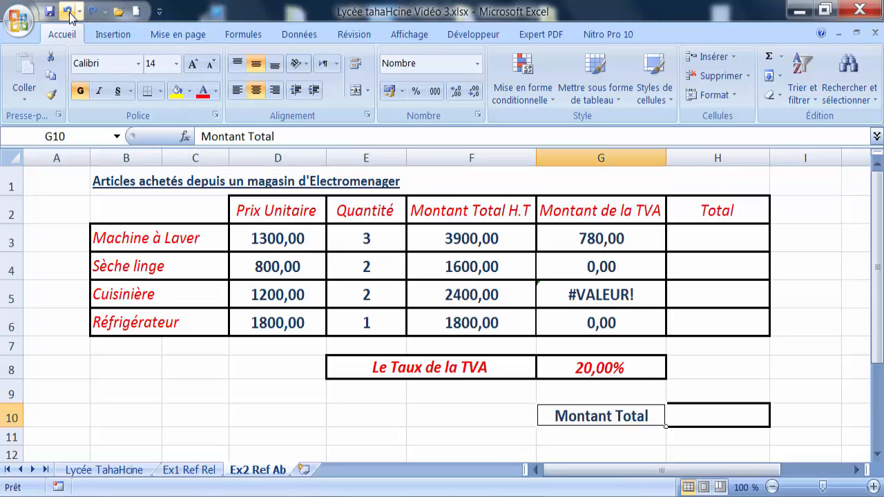
Step: Make the VAT rate reference in G3 absolute so the formula reads =F3*$G$8
left_click(618, 365)
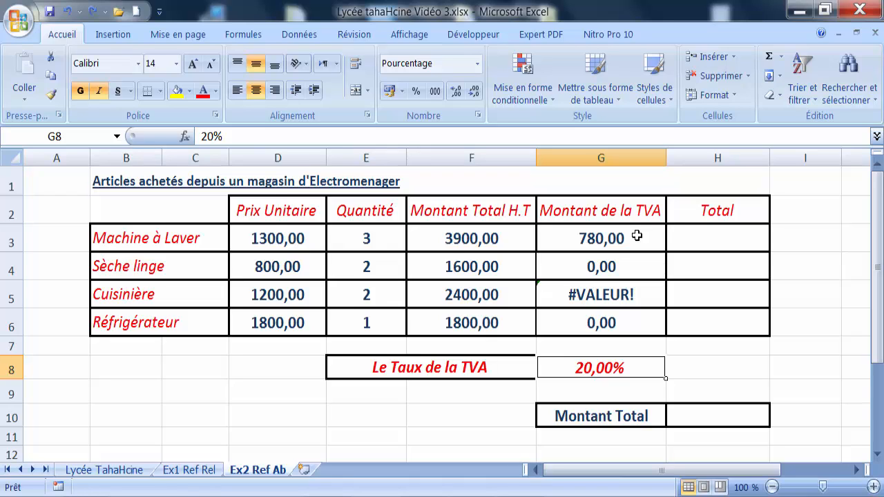
left_click(636, 236)
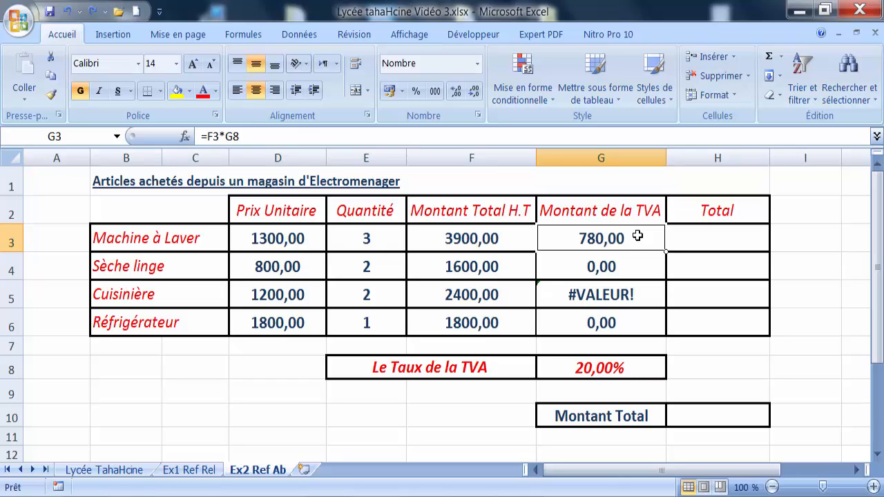
left_click(228, 136)
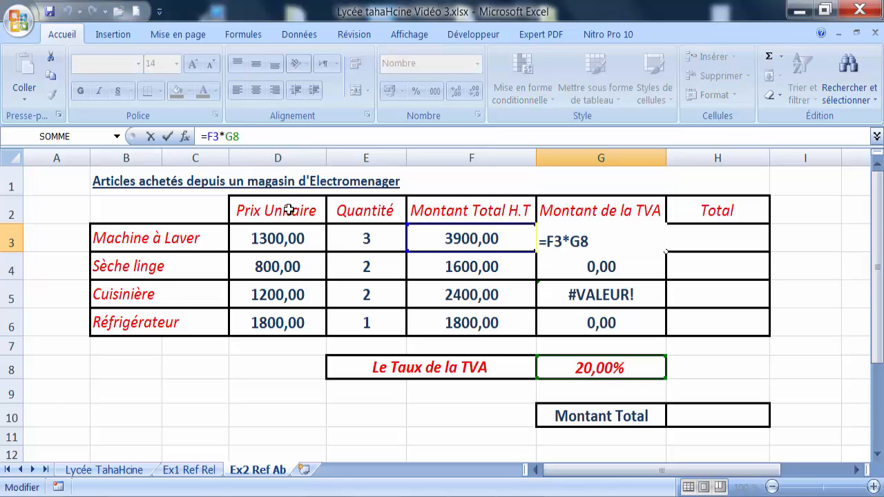
type("$G")
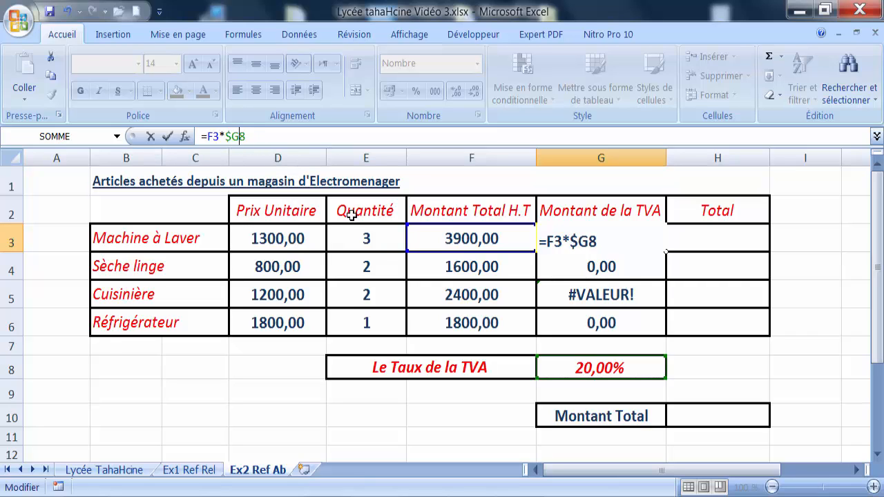
type("$")
key("Return")
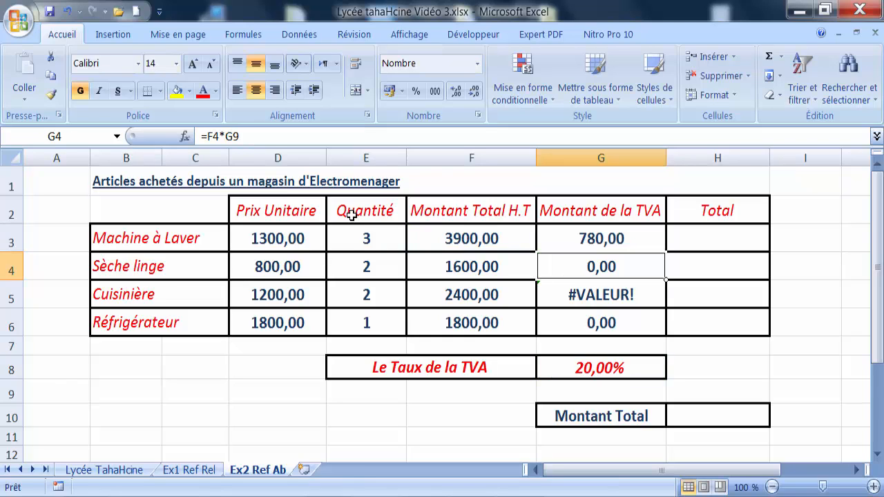
Step: Fill the formula with the absolute rate reference from G3 down through G6 and check the copy in G6
left_click(628, 237)
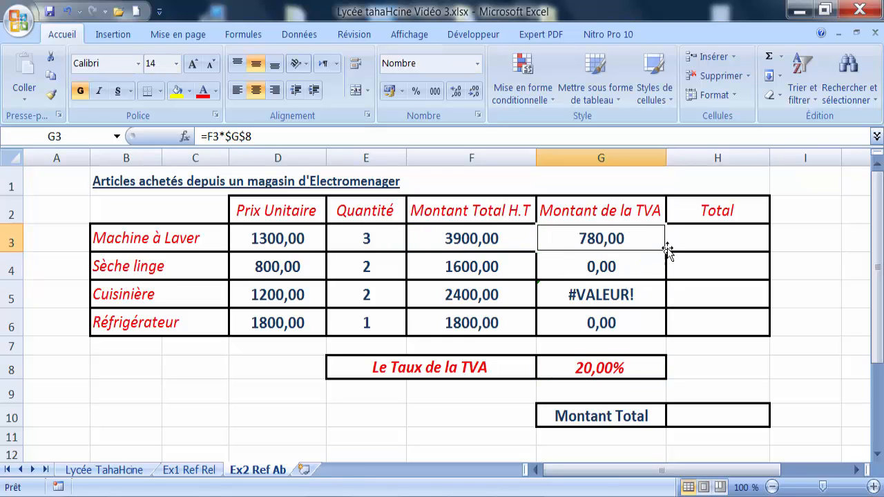
left_click_drag(665, 251, 659, 327)
left_click(596, 318)
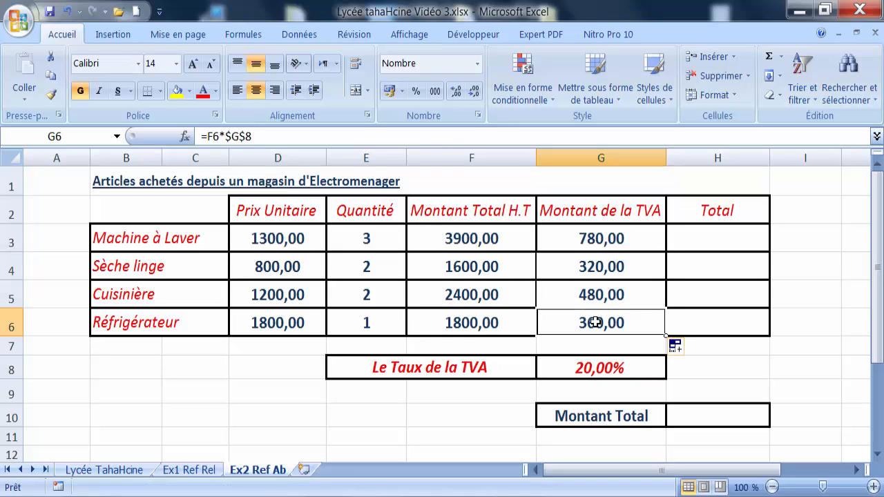
Step: Enter the formula =SOMME(F3:G3) in H3 to calculate the washing machine's total including VAT
left_click(720, 238)
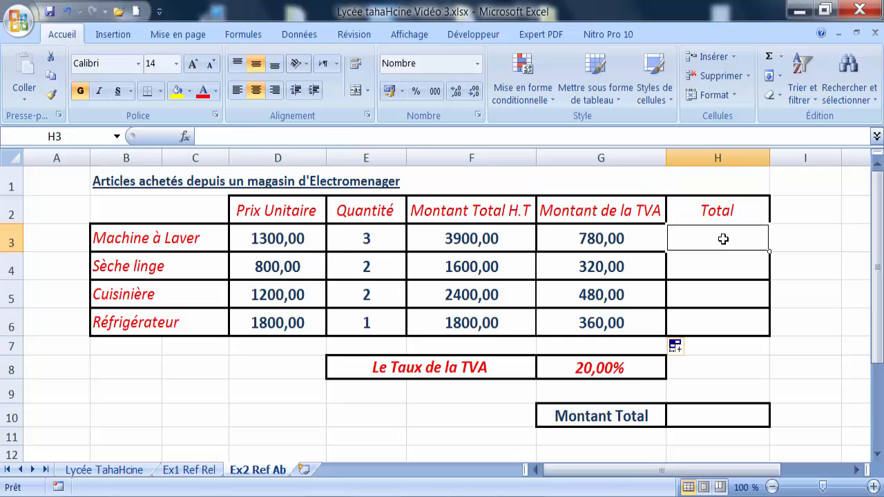
left_click(772, 60)
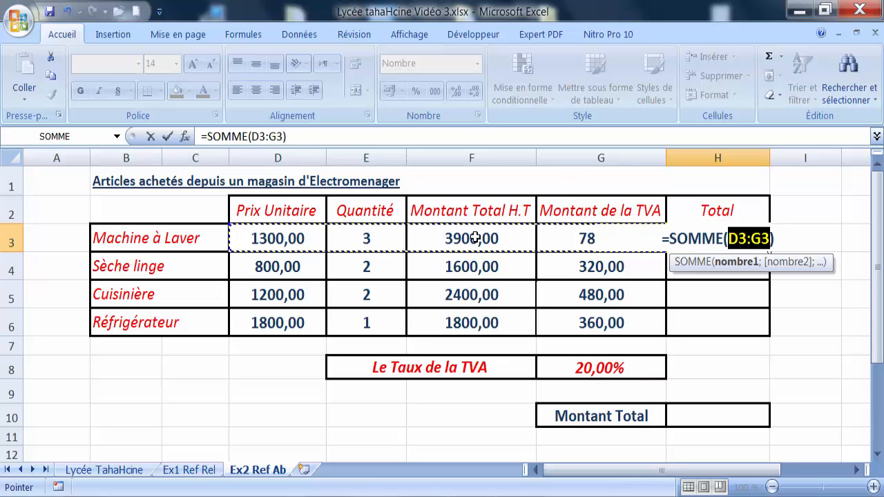
left_click_drag(474, 237, 560, 238)
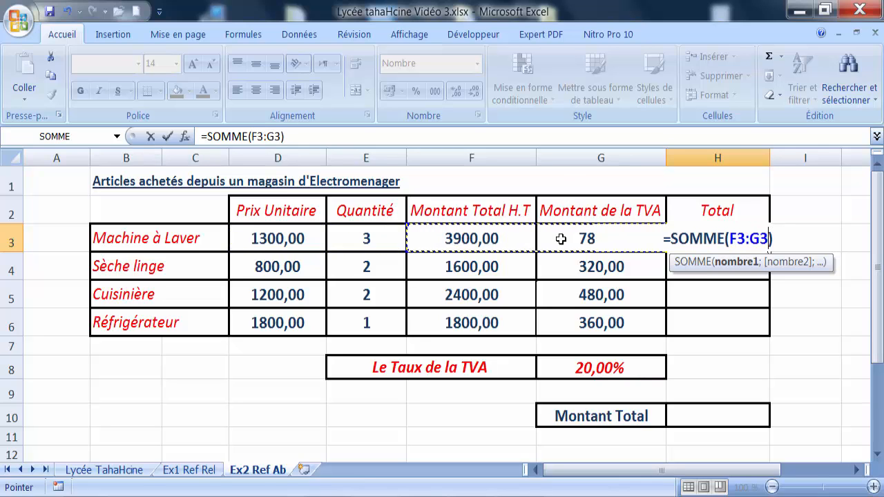
key("Return")
Step: Fill the total formula from H3 down through H6
left_click(742, 235)
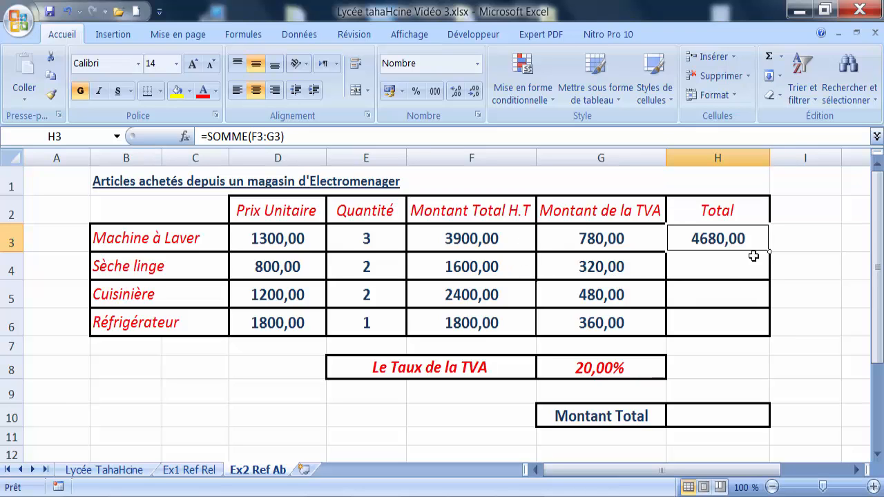
left_click_drag(769, 250, 764, 328)
left_click(733, 350)
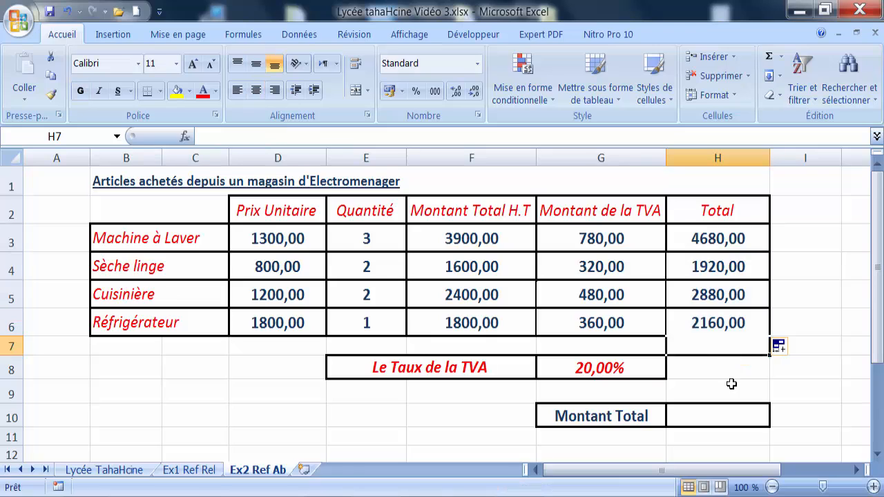
Step: Enter the formula =SOMME(H3:H6) in H10 to calculate the overall amount of all purchases
left_click(729, 419)
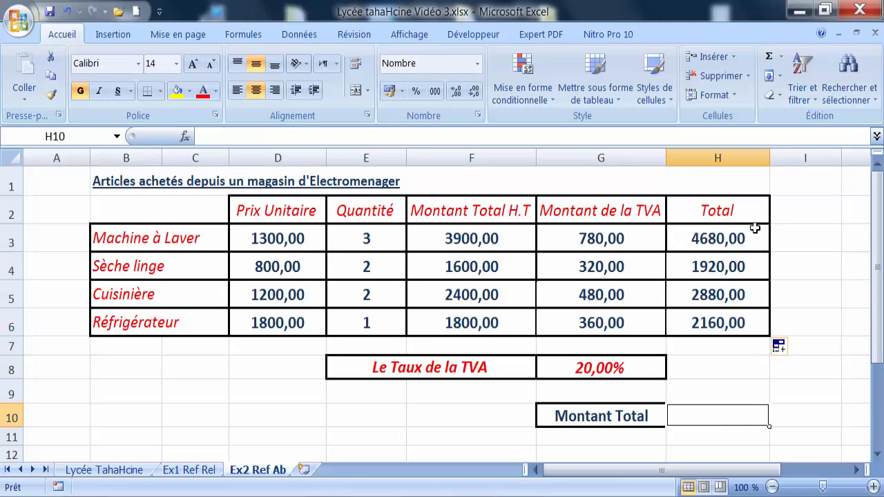
left_click(770, 59)
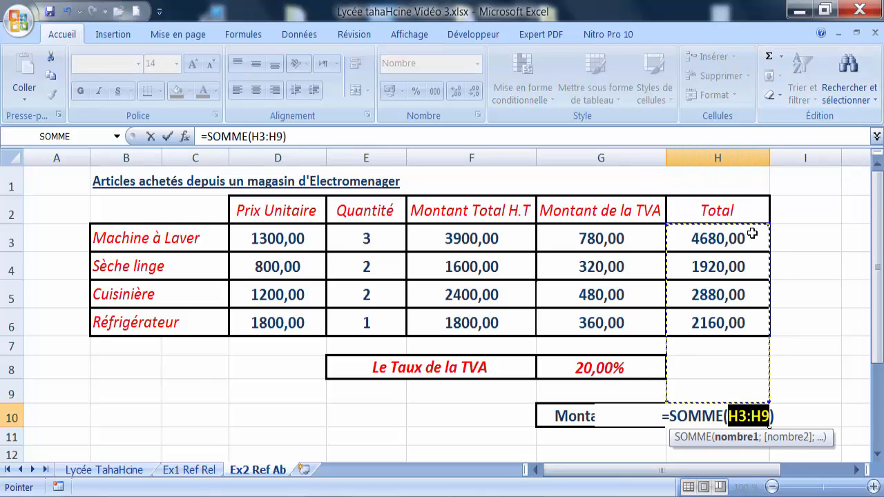
left_click_drag(732, 233, 742, 322)
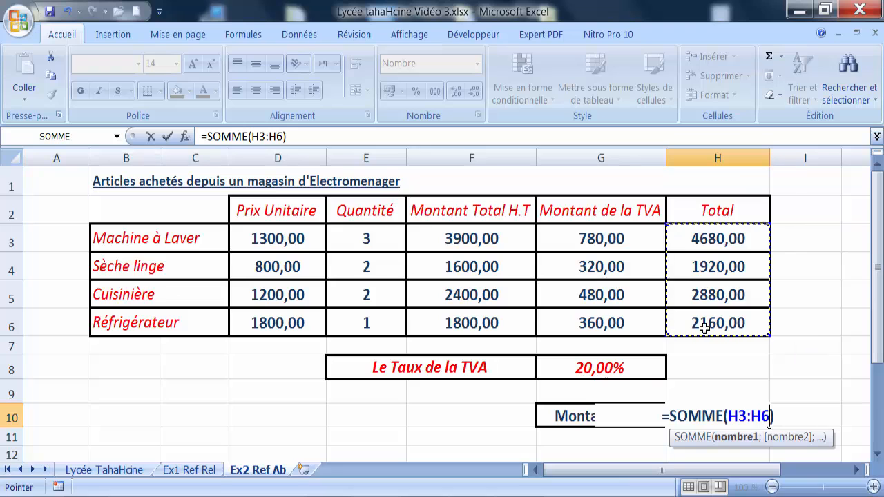
key("Return")
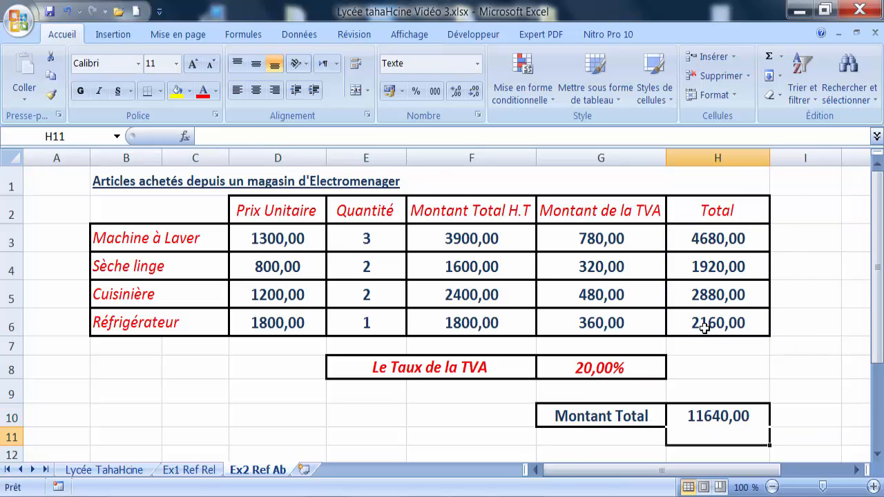
left_click(570, 449)
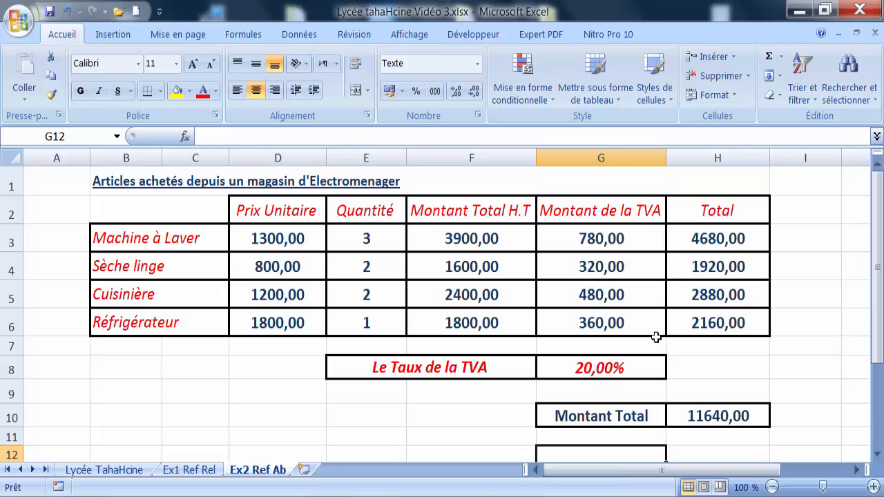
Step: Set the refrigerator's quantity in E6 to 3 and check the formulas in F5 and F6
left_click(376, 323)
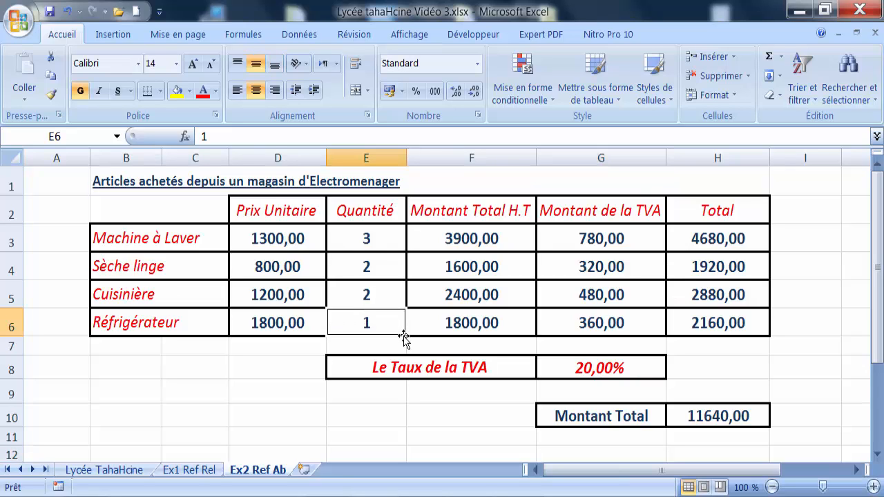
type("3")
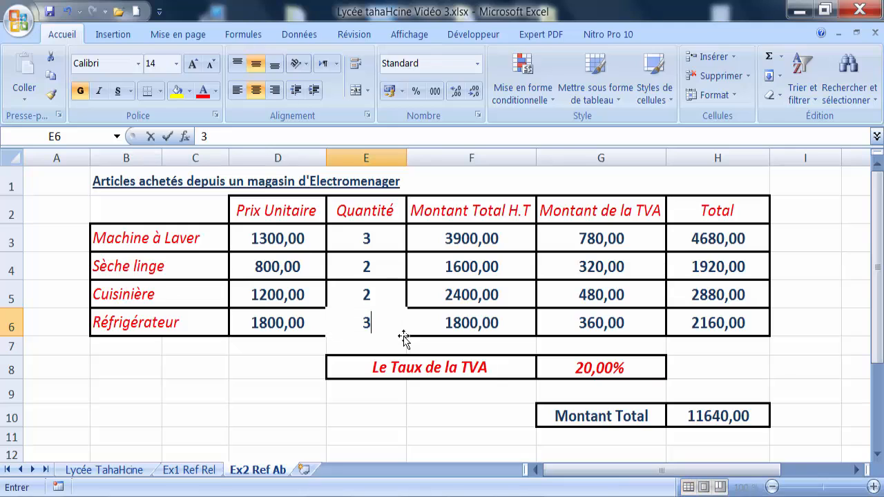
left_click(468, 296)
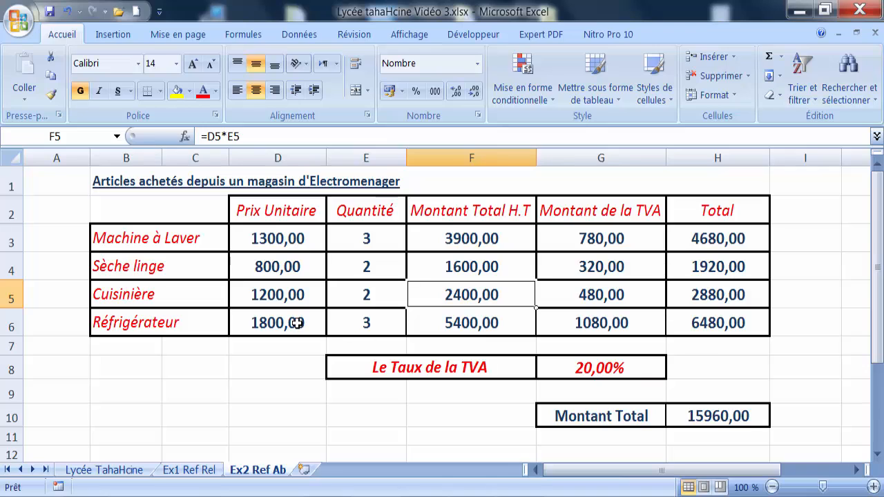
left_click(494, 326)
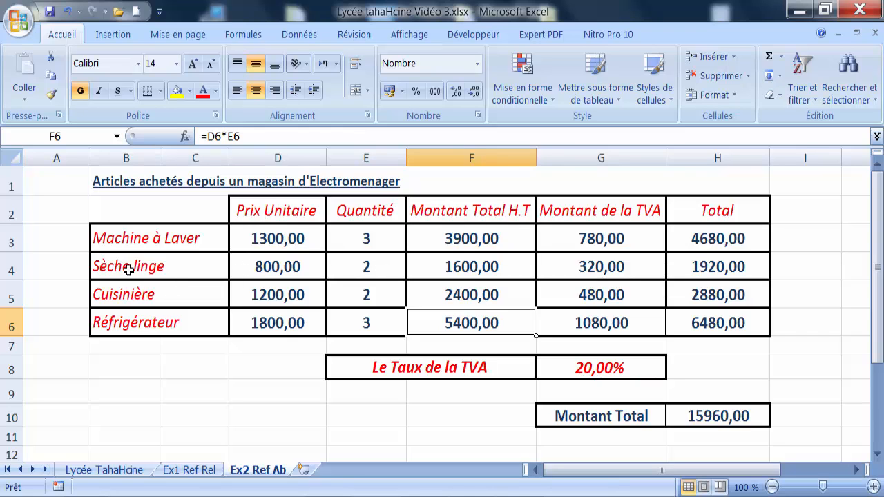
Step: Set the washing machine's unit price in D3 to 1250
double_click(269, 238)
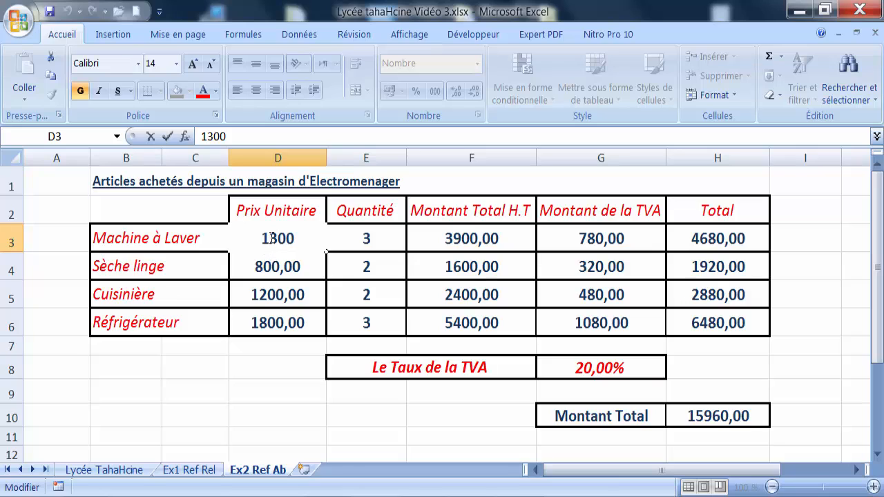
left_click_drag(269, 238, 285, 256)
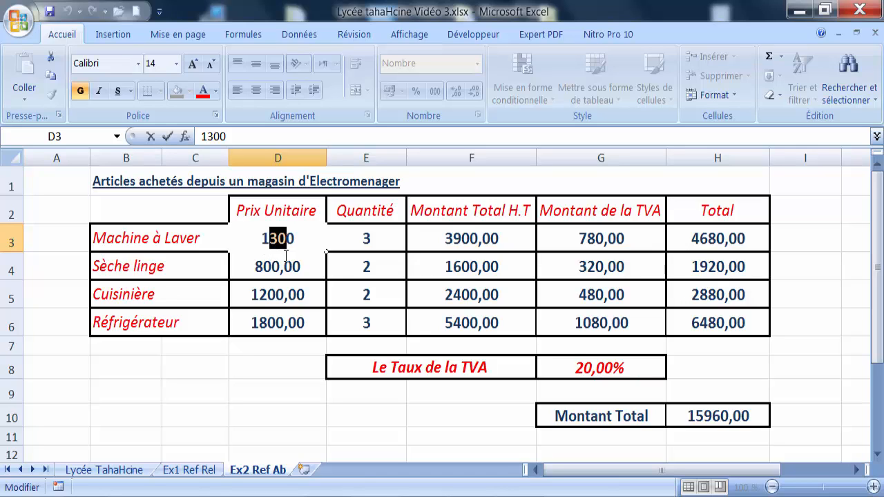
type("25")
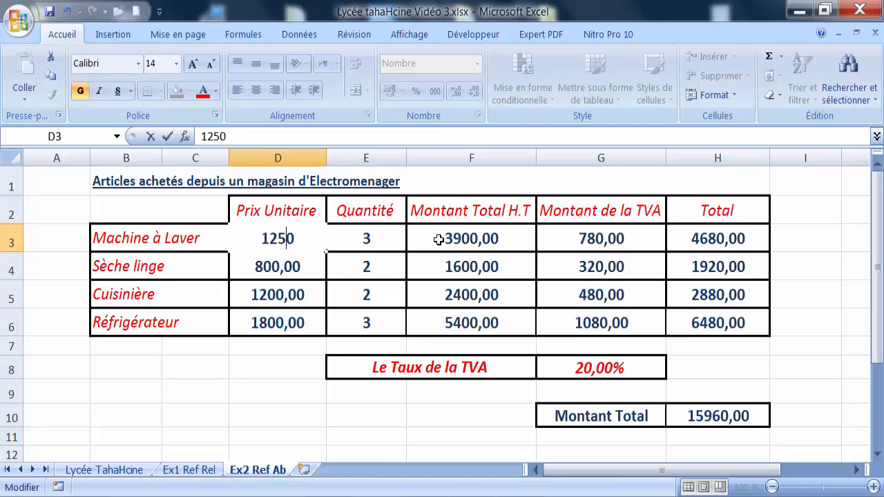
left_click(585, 285)
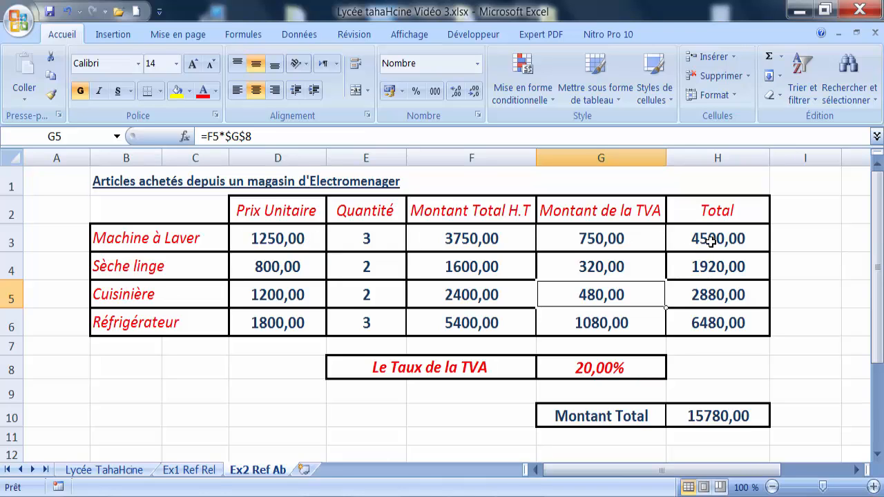
left_click(728, 450)
left_click(588, 450)
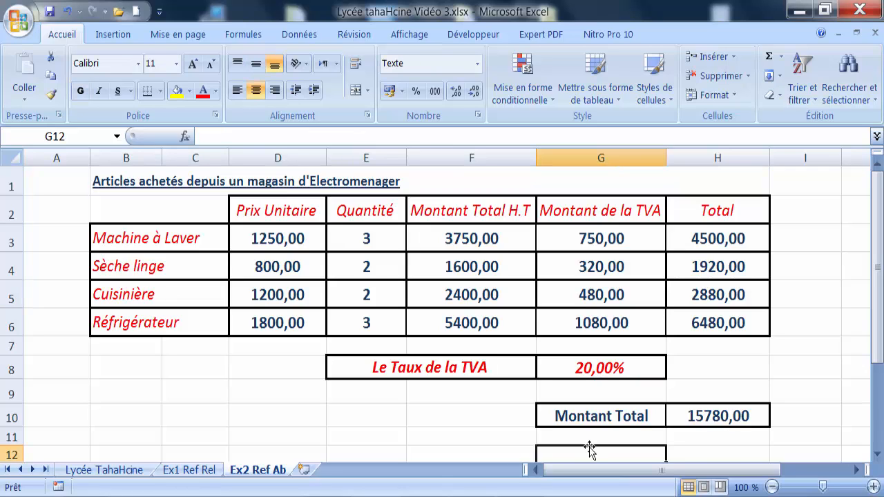
Step: Set the VAT rate in G8 to 21% to recalculate the purchase table
left_click(598, 368)
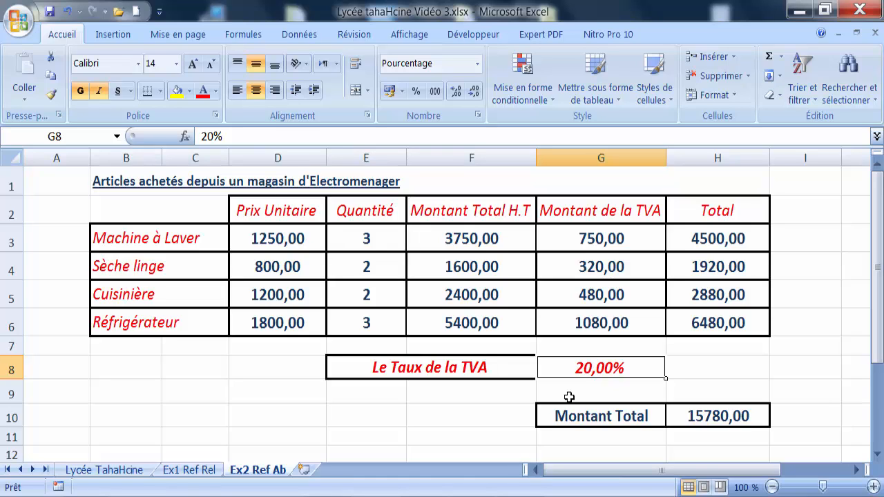
type("21")
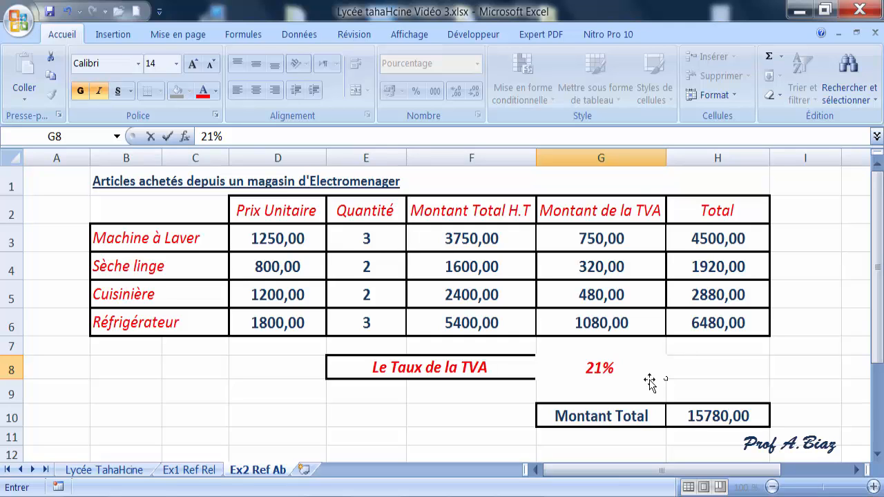
key("Return")
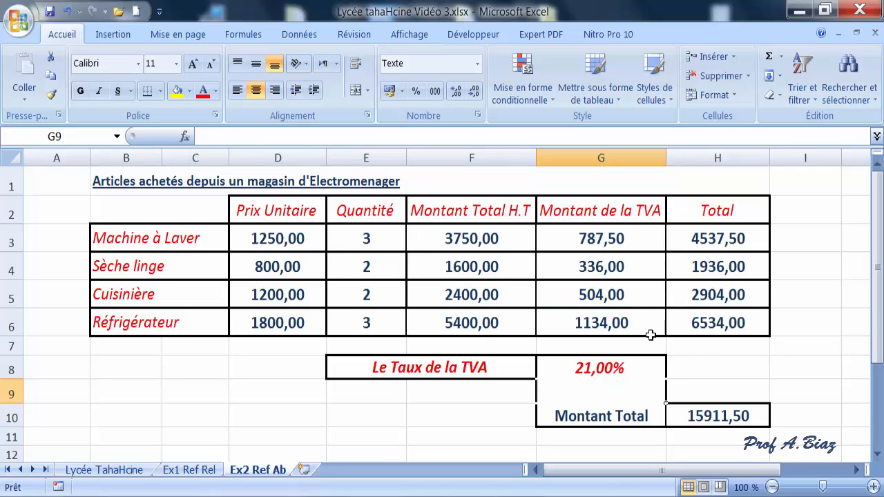
left_click_drag(666, 391, 429, 432)
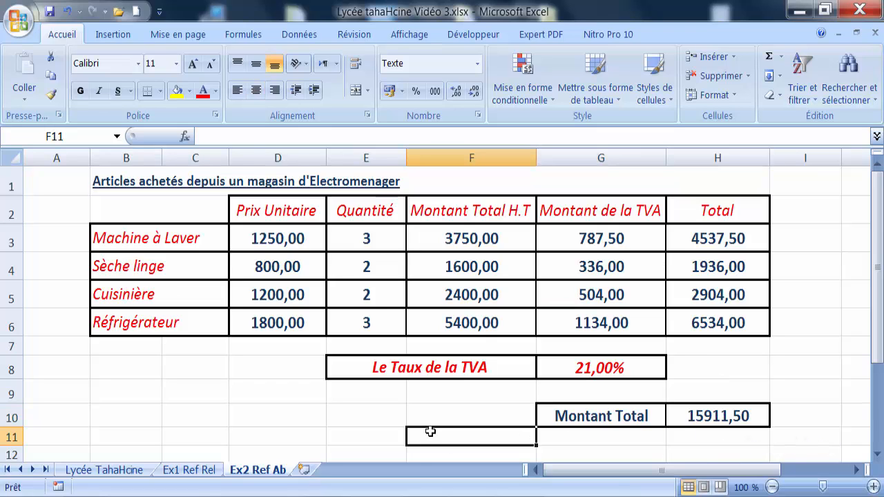
left_click(361, 439)
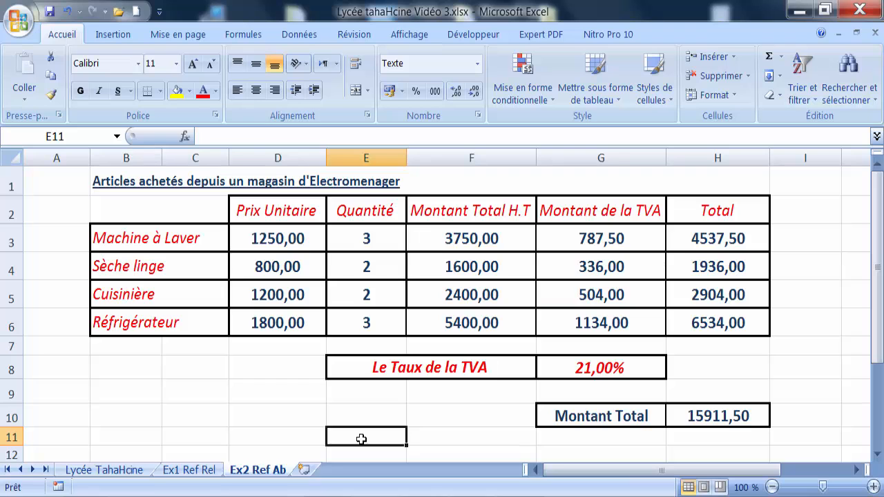